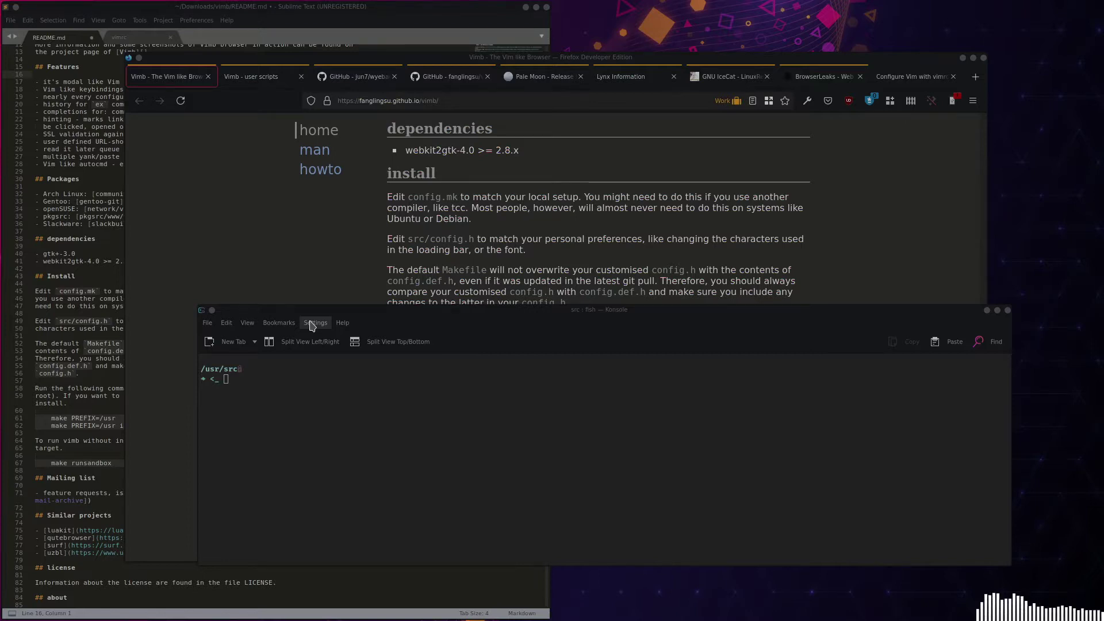
Move the terminal window lower to uncover the install instructions on the Vimb page behind it.
left_click_drag(412, 322, 435, 335)
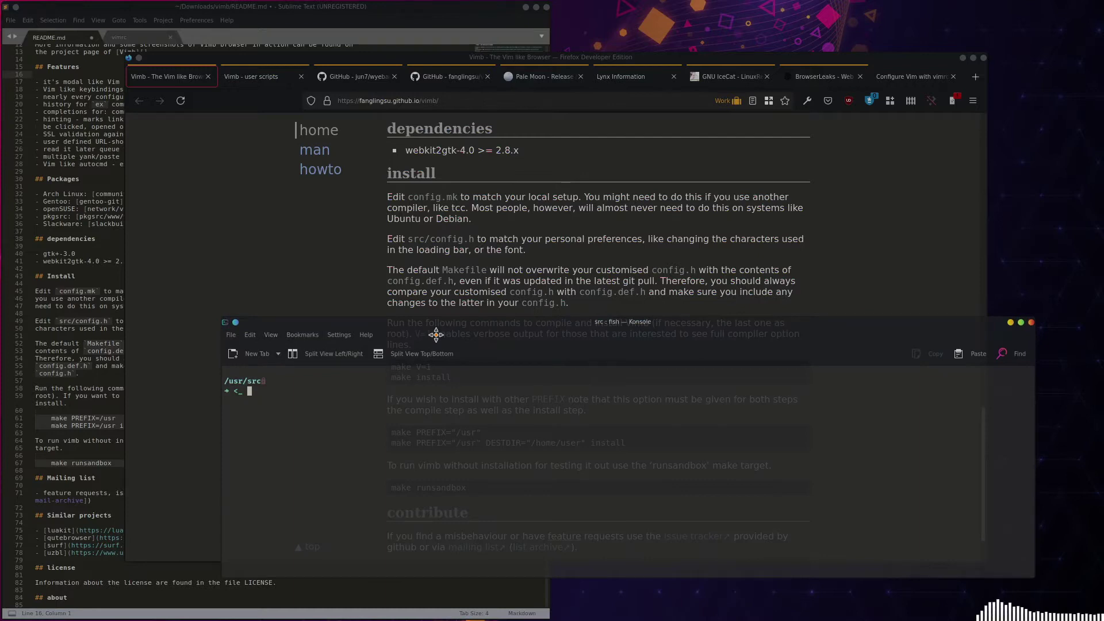
left_click_drag(436, 335, 436, 335)
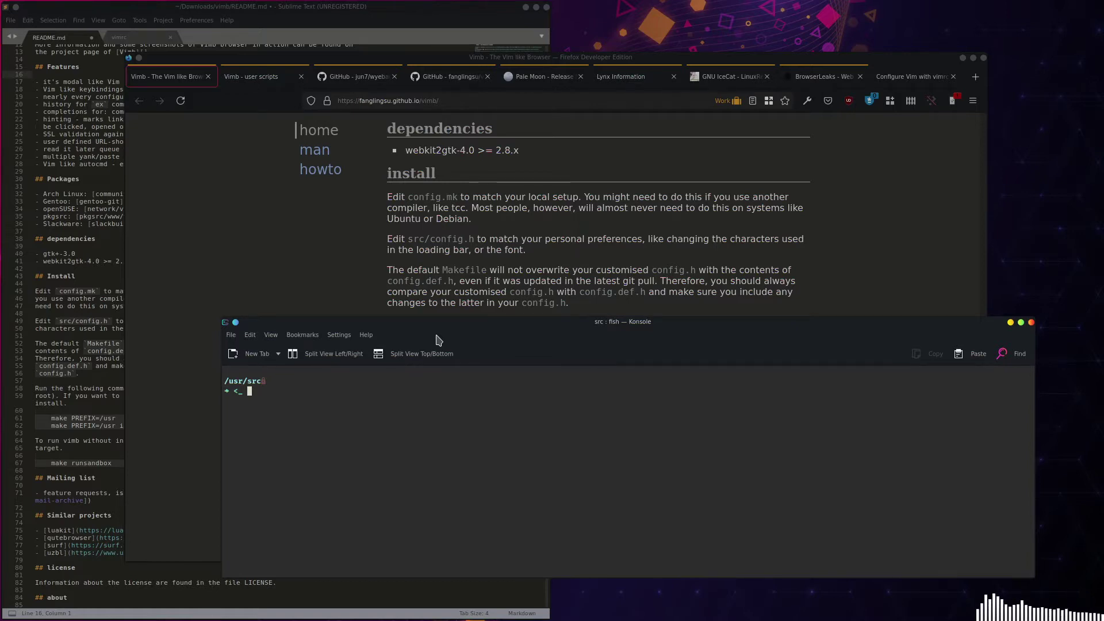
left_click_drag(450, 326, 455, 369)
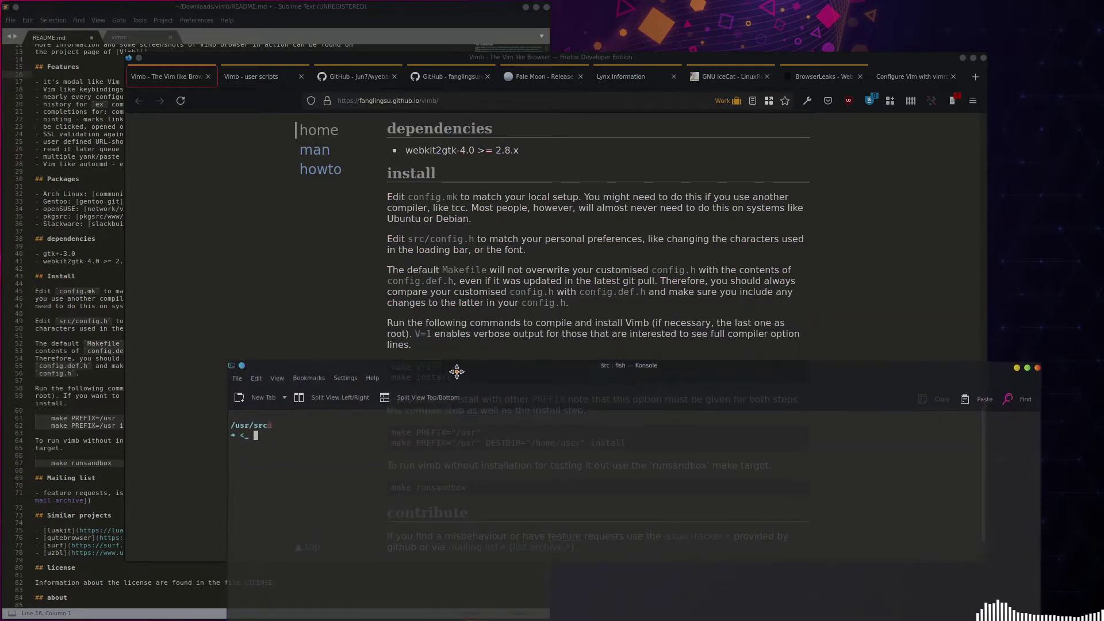
Switch to the Vimb page in Firefox and copy the git clone command from its download section.
left_click(289, 238)
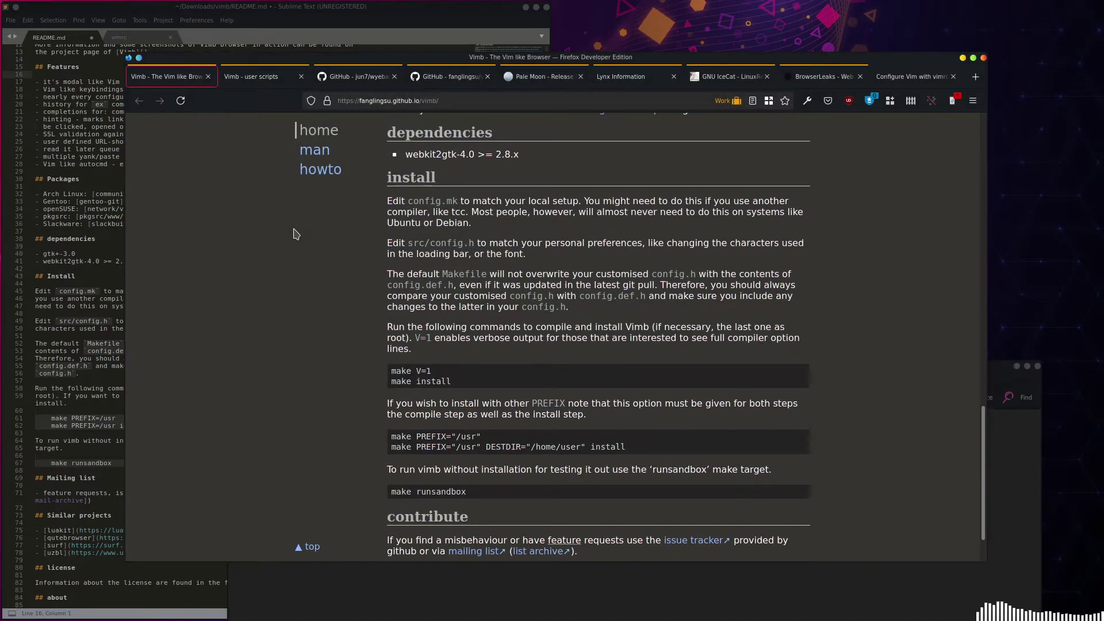
scroll(297, 235, "up", 5)
scroll(296, 235, "up", 2)
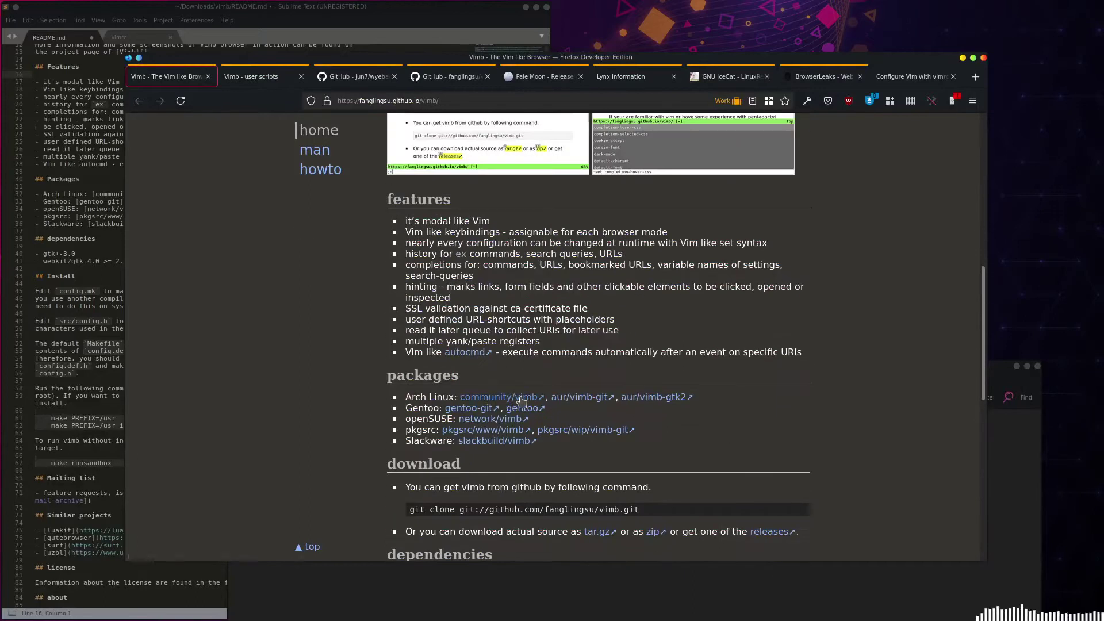
scroll(296, 235, "down", 1)
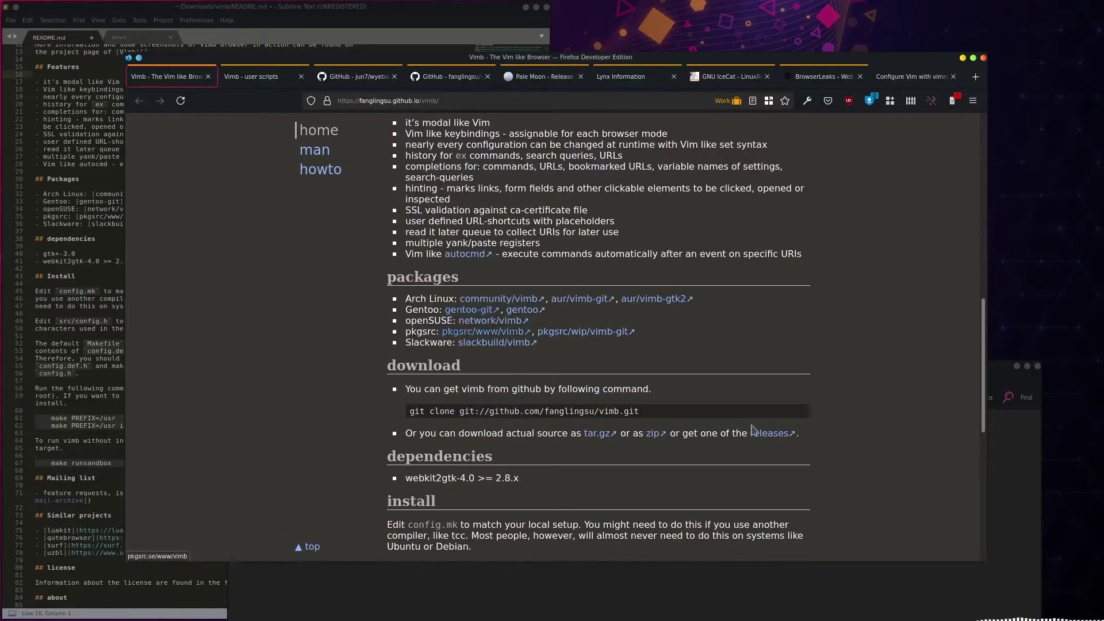
left_click(1026, 455)
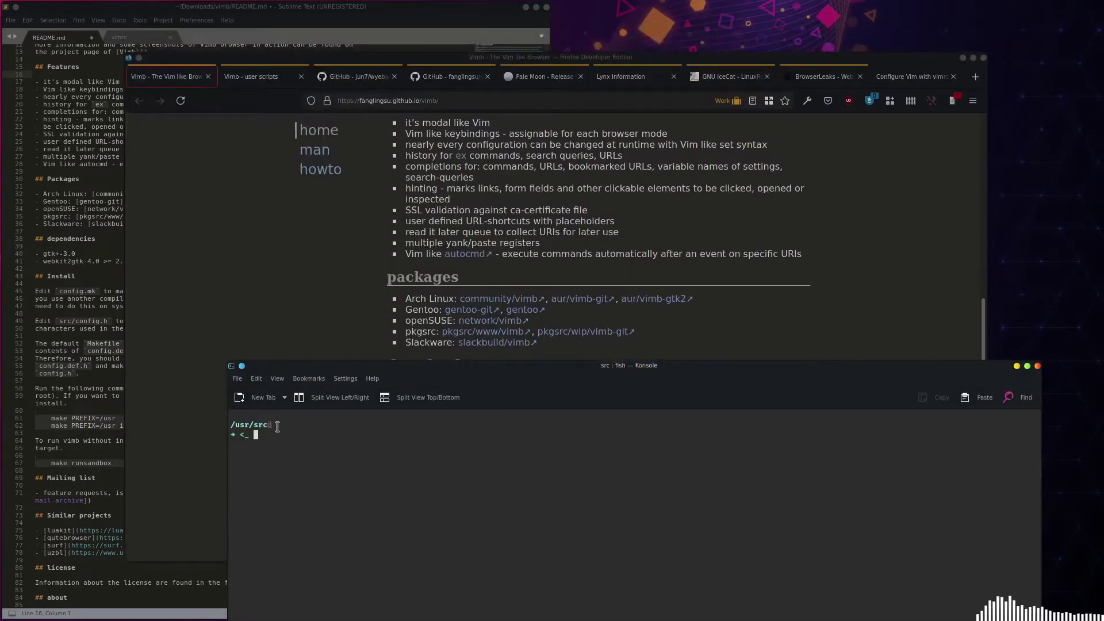
left_click(344, 304)
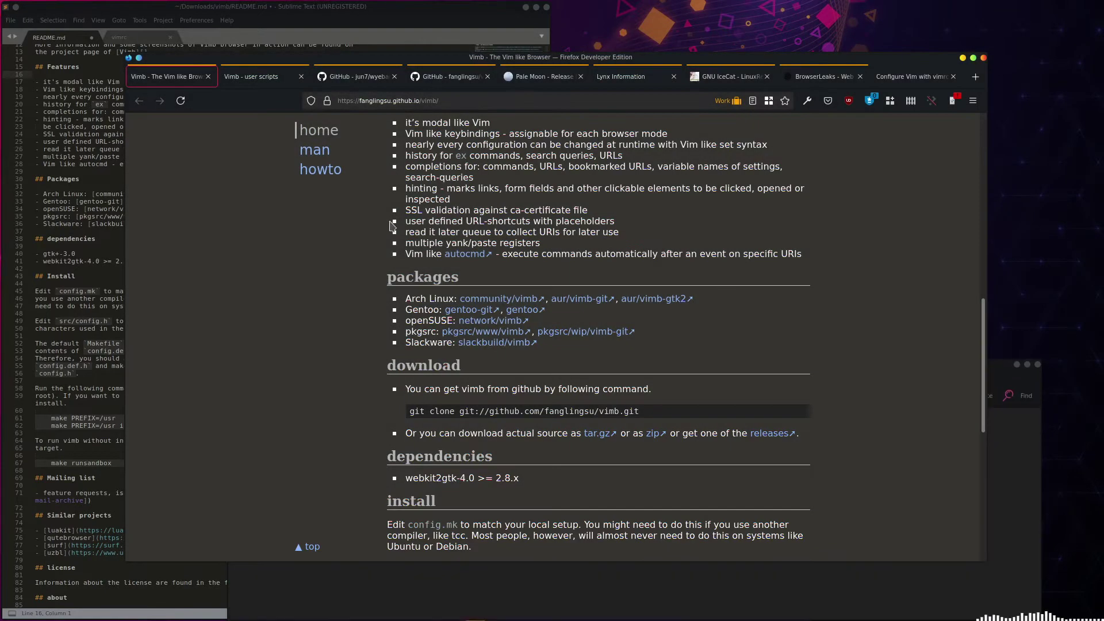
triple_click(527, 413)
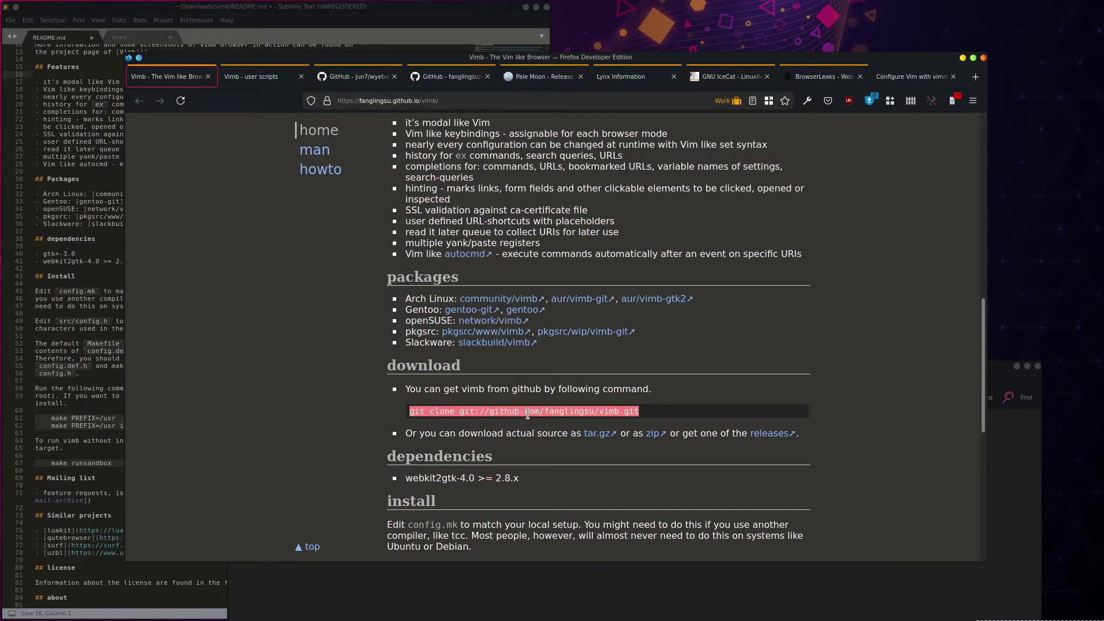
right_click(527, 413)
left_click(552, 421)
In the Konsole terminal, clone git://github.com/fanglingsu/vimb.git into /usr/src with sudo and change into the vimb directory.
scroll(364, 415, "down", 5)
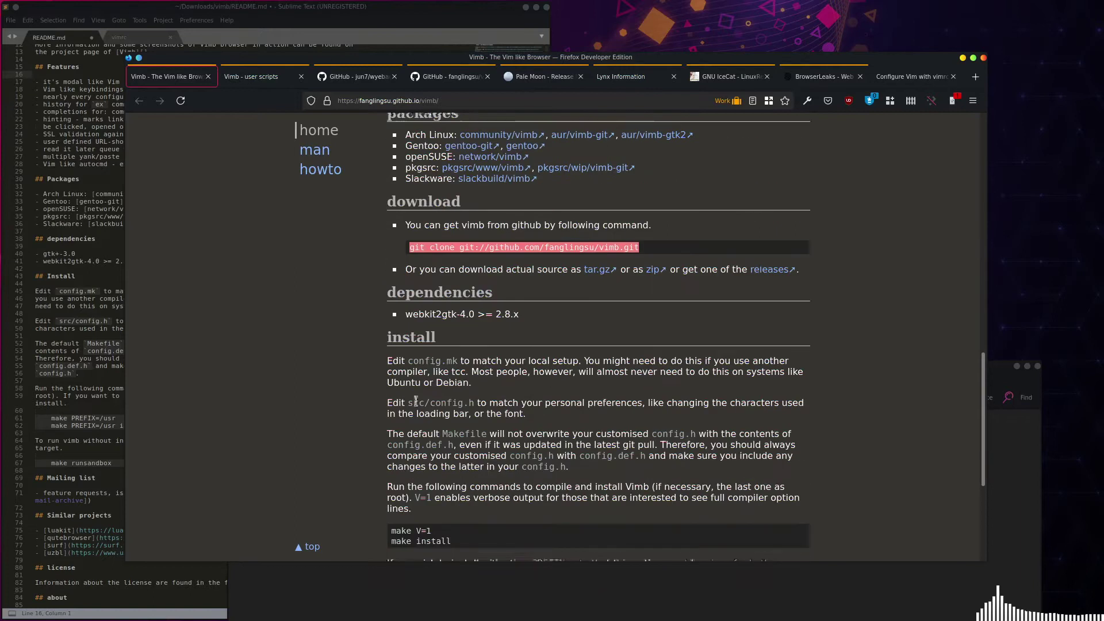
scroll(407, 415, "down", 2)
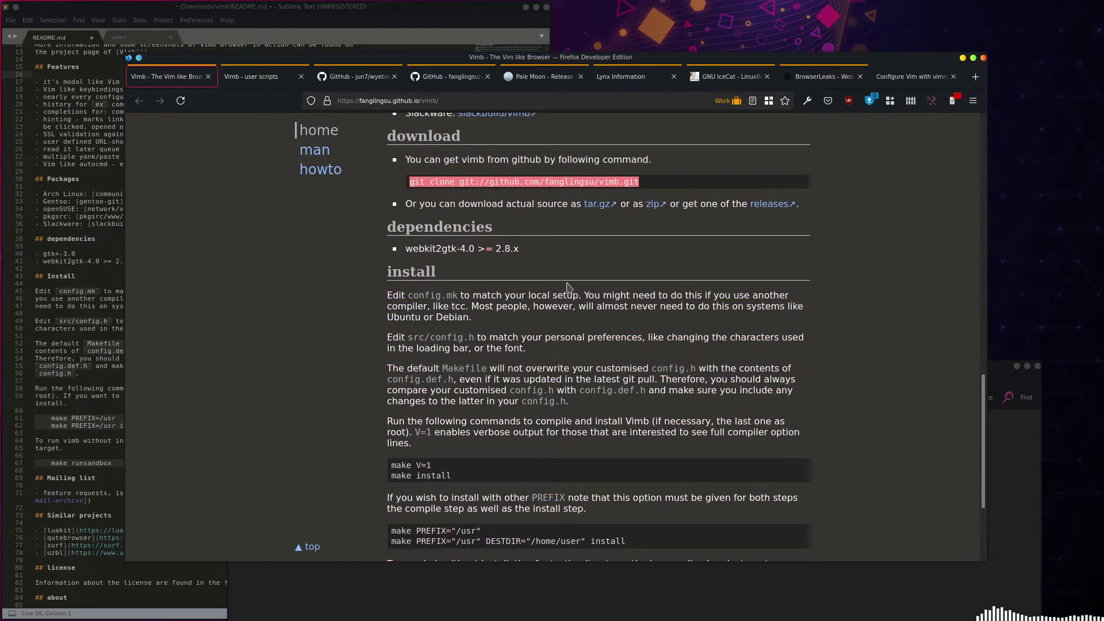
left_click(1013, 520)
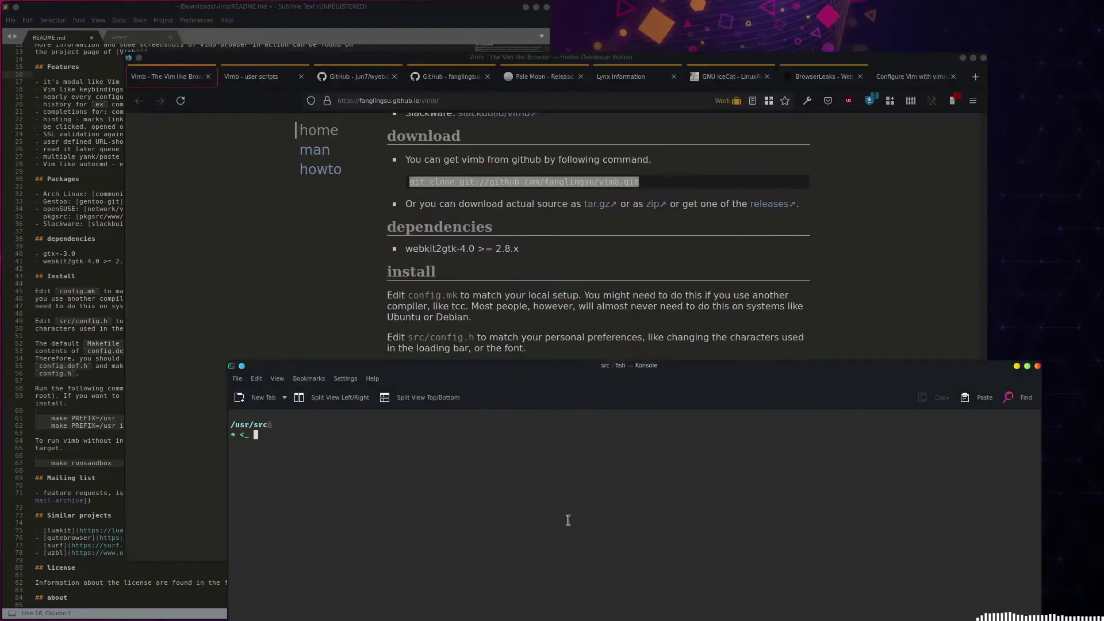
type("sudo")
key("ctrl+shift+v")
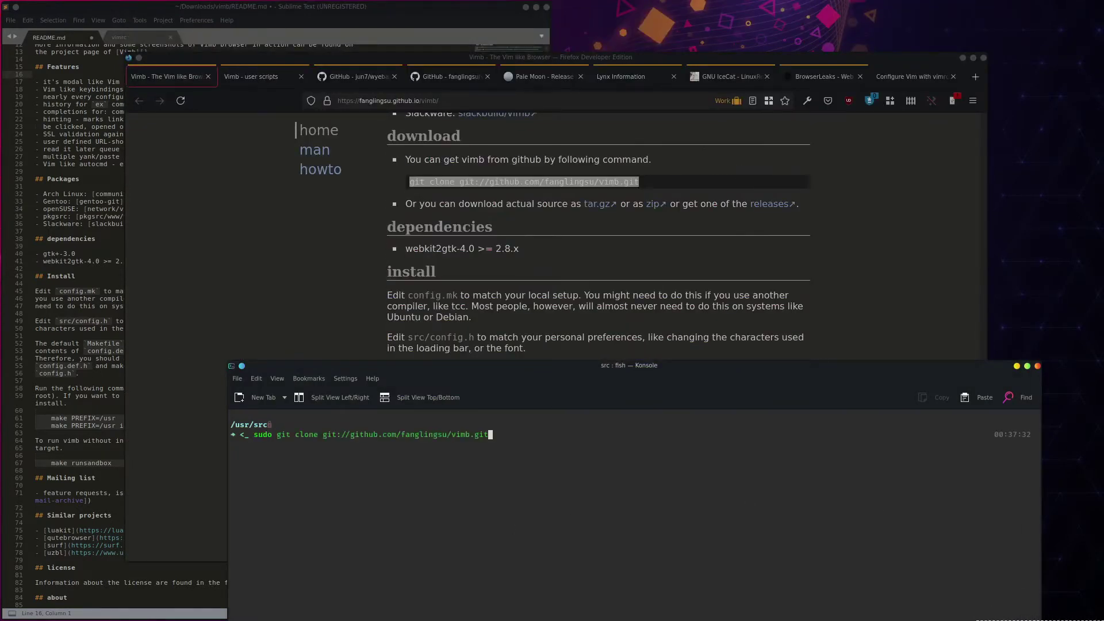
key("Return")
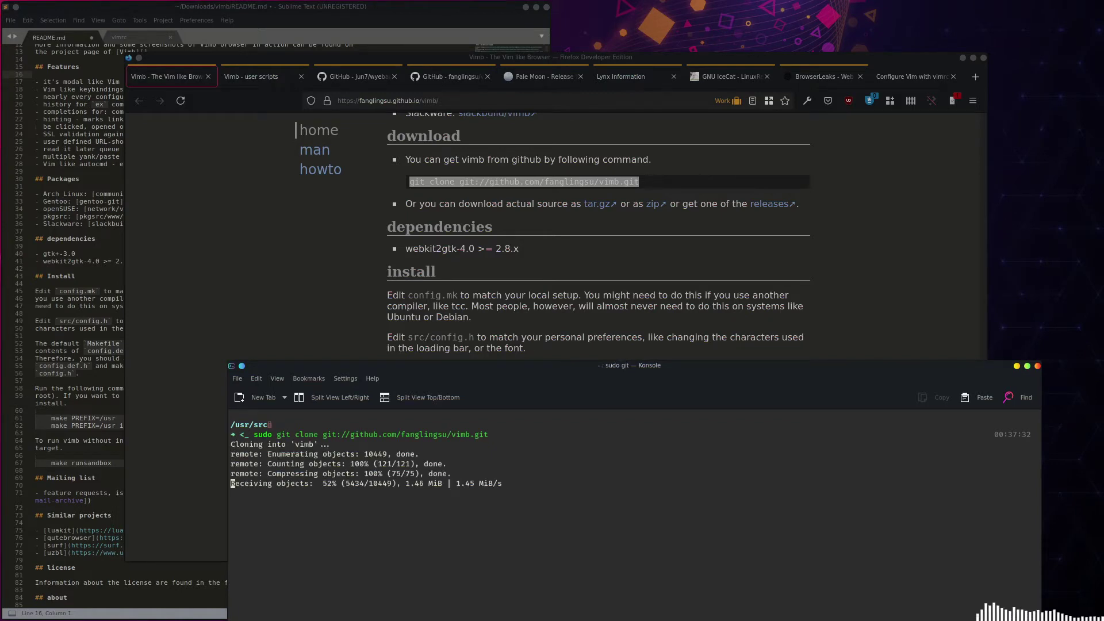
type("cd vimb/")
key("Return")
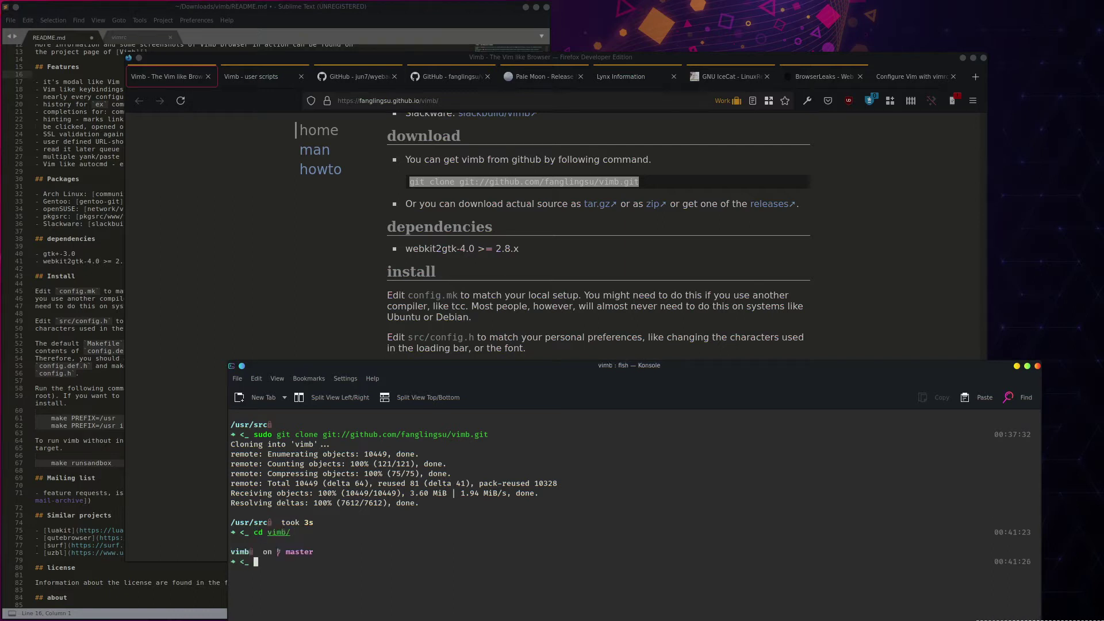
Consult the install section of the Vimb page in Firefox and open config.mk in Vim from the terminal.
left_click(307, 276)
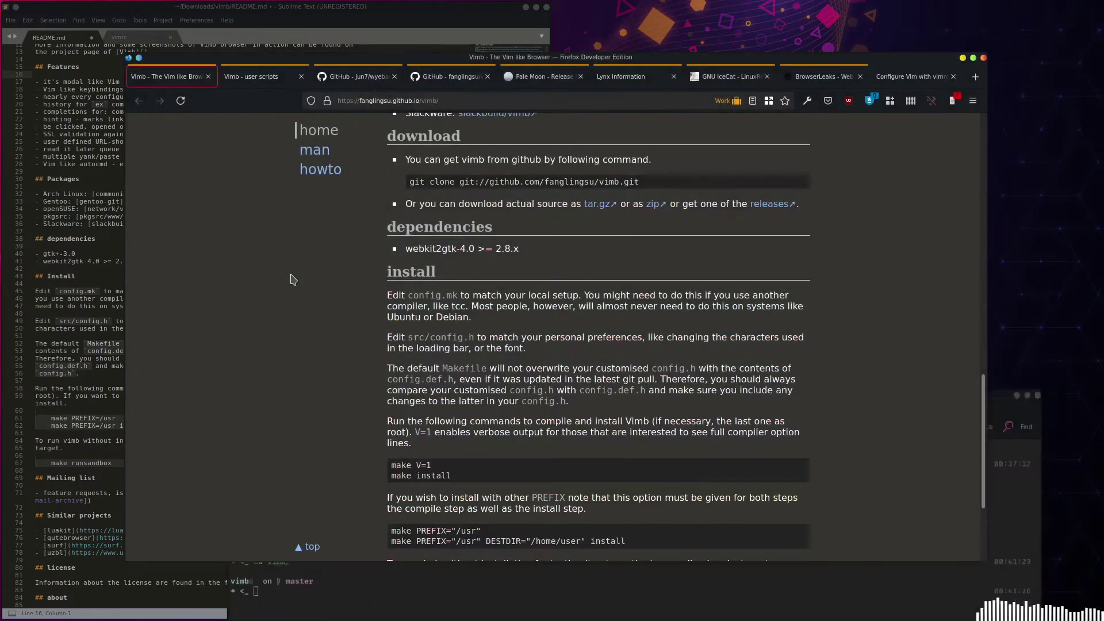
scroll(404, 291, "down", 1)
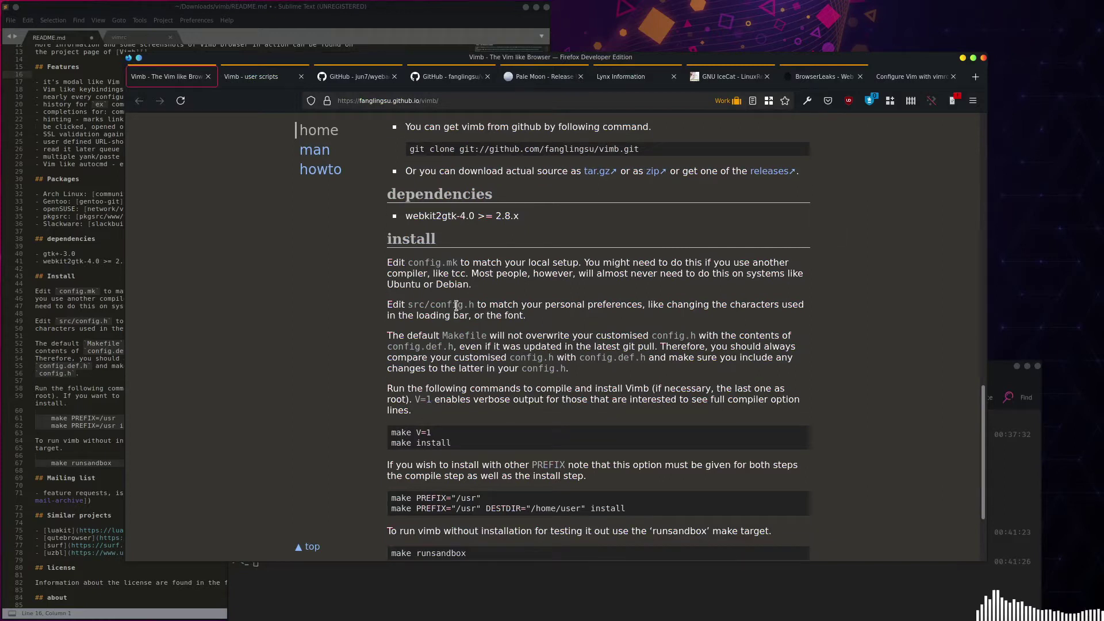
left_click(502, 586)
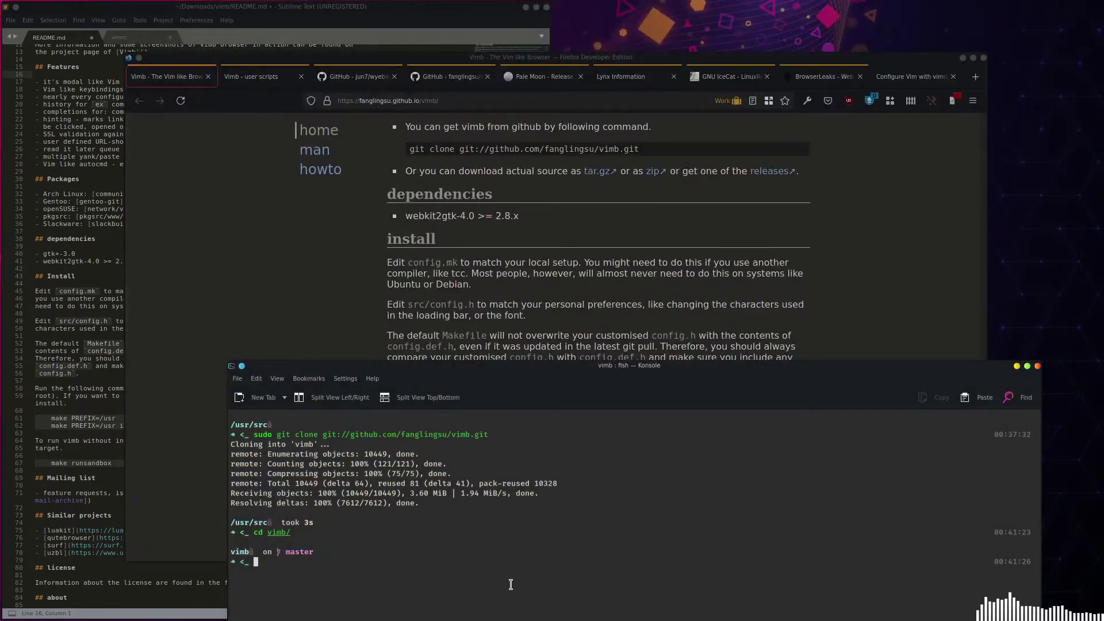
type("vim ")
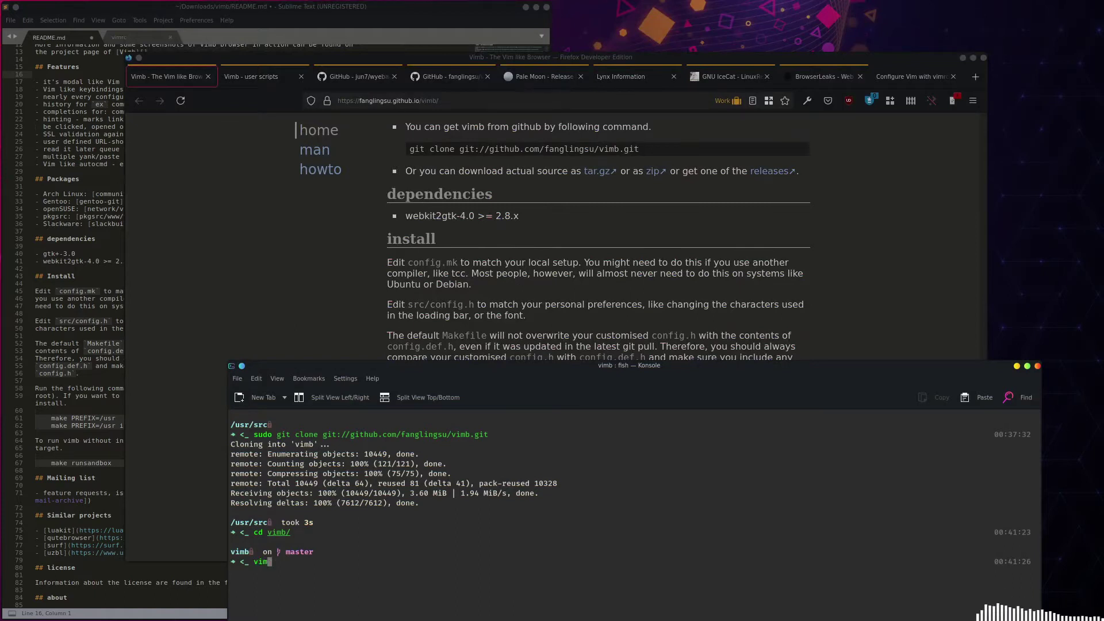
type("config.mk")
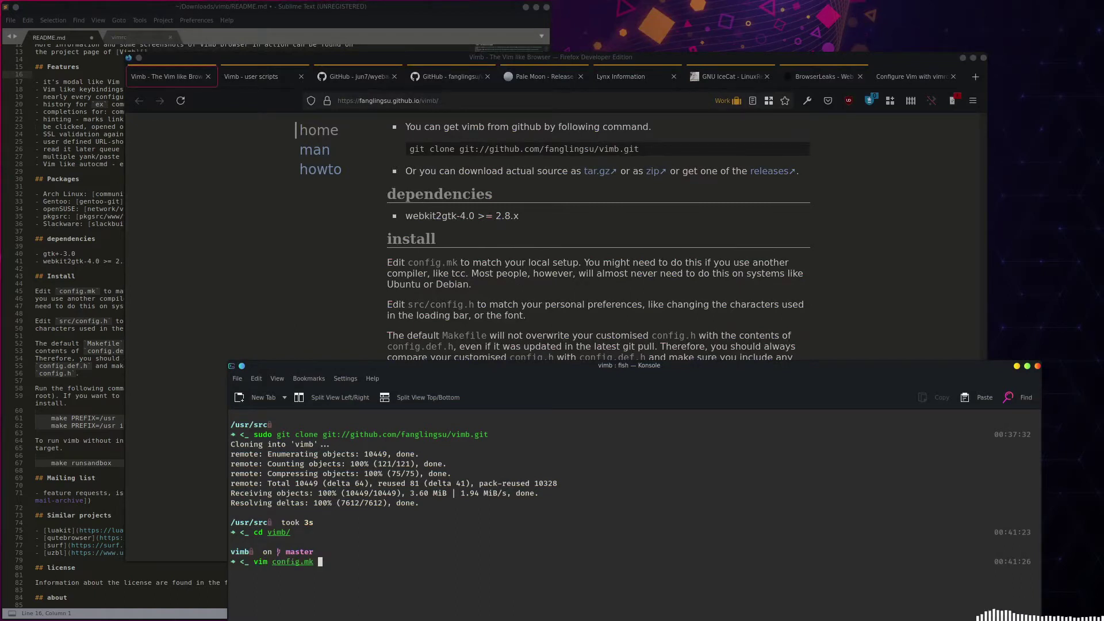
key("Return")
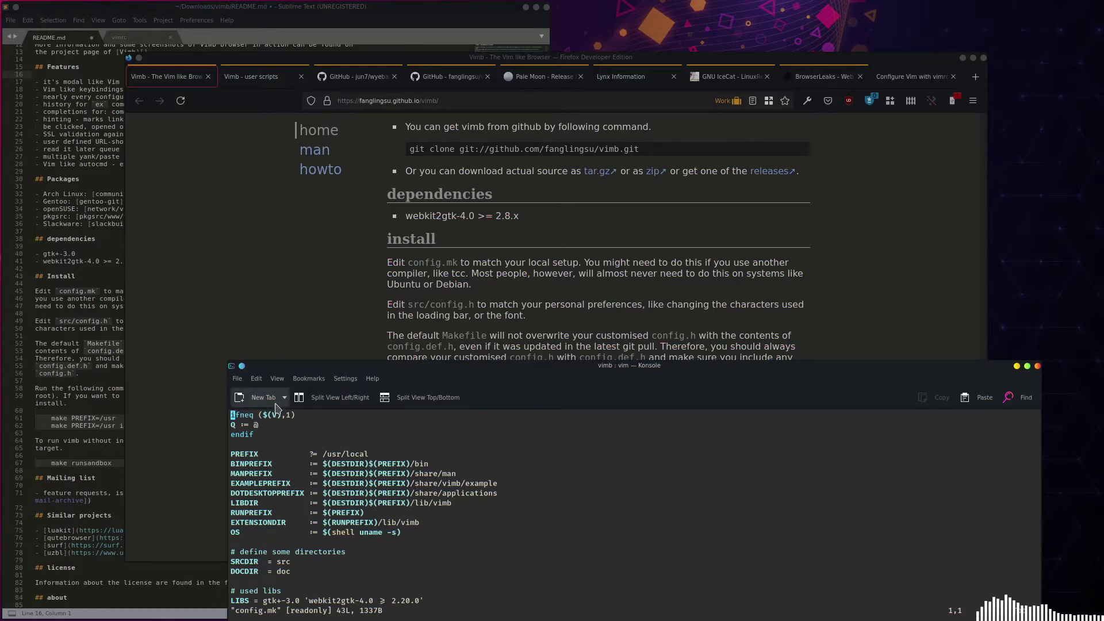
Examine the prefixes, used libraries and compiler flags throughout config.mk and quit Vim without changes.
key("j")
key("j")
key("j")
key("j")
key("j")
key("j")
key("j")
key("j")
key("j")
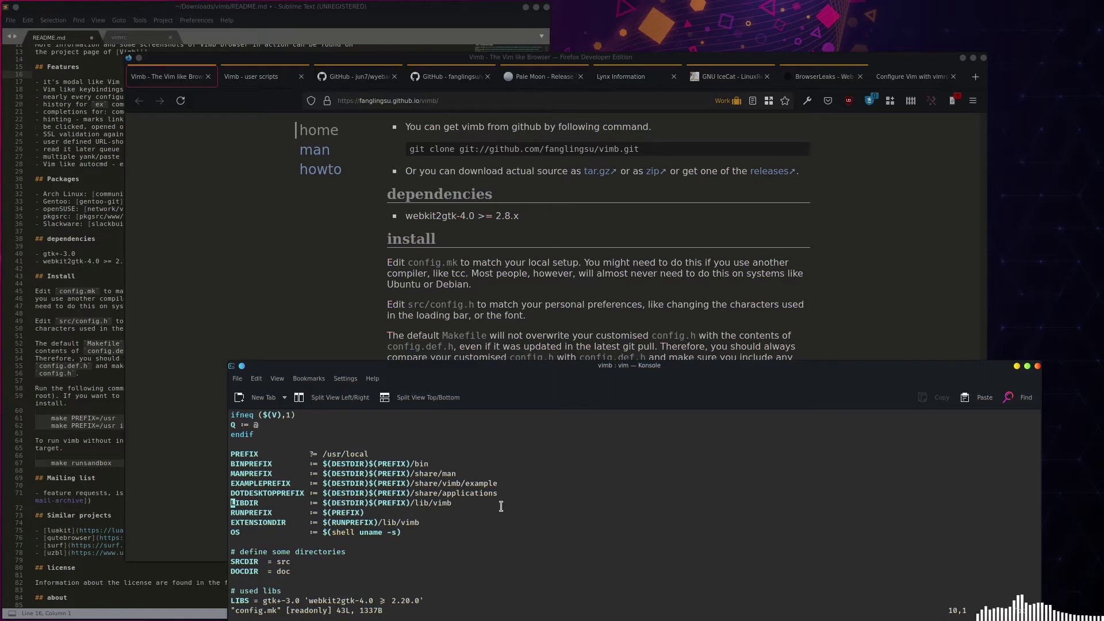
key("j")
key("j")
key("j")
key("j")
key("j")
key("j")
key("j")
key("j")
key("j")
key("j")
key("j")
key("j")
key("j")
key("j")
key("j")
key("j")
key("j")
key("j")
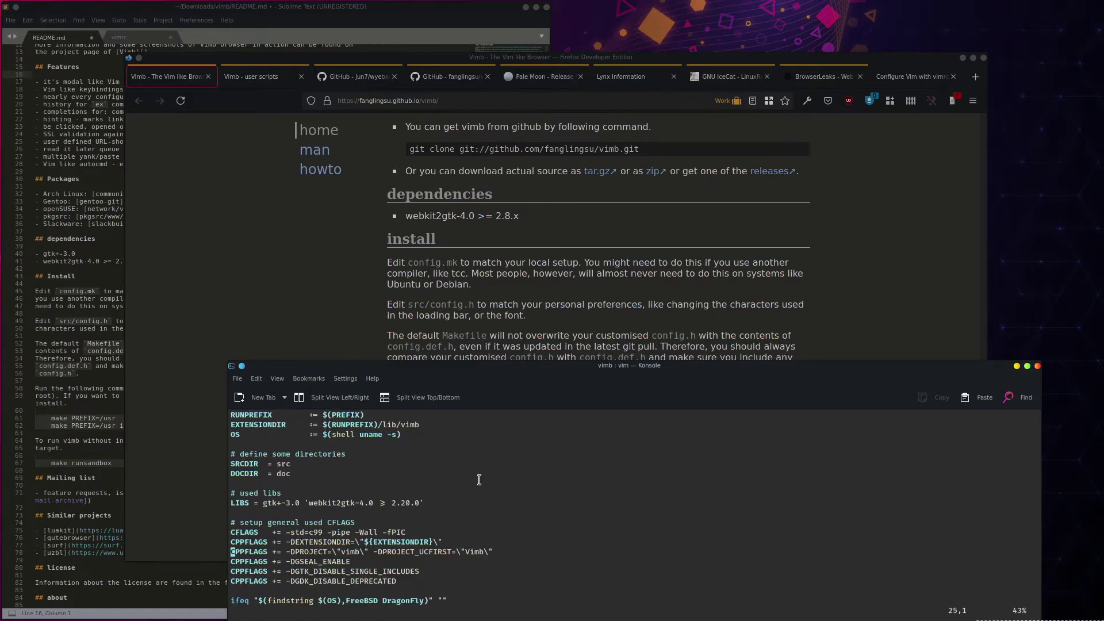
key("j")
key("j")
key("j")
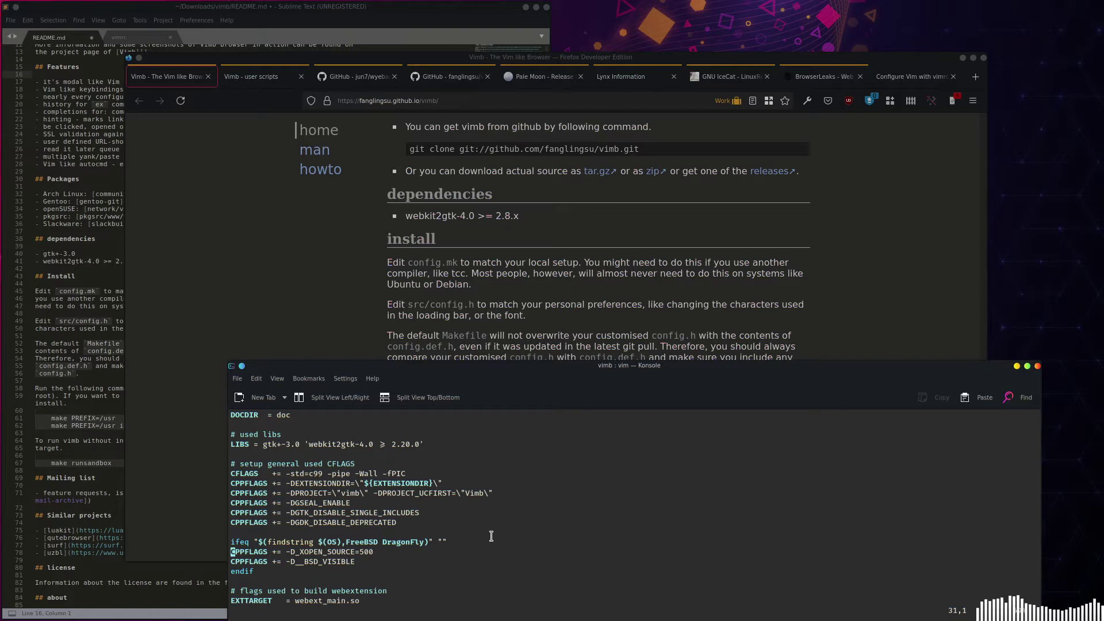
key("k")
key("k")
key("k")
key("k")
key("k")
key("k")
key("k")
key("k")
key("k")
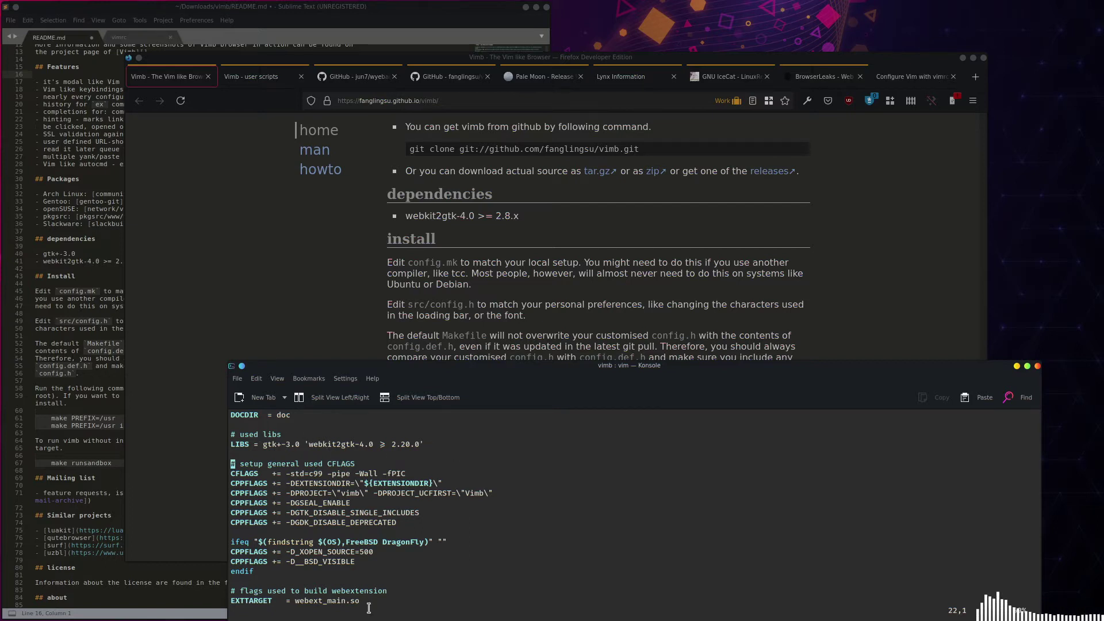
key("j")
key("j")
key("j")
key("j")
key("j")
key("j")
key("j")
key("j")
key("j")
key("j")
key("j")
key("j")
key("j")
key("j")
key("j")
key("j")
key("j")
key("j")
key("j")
key("j")
key("j")
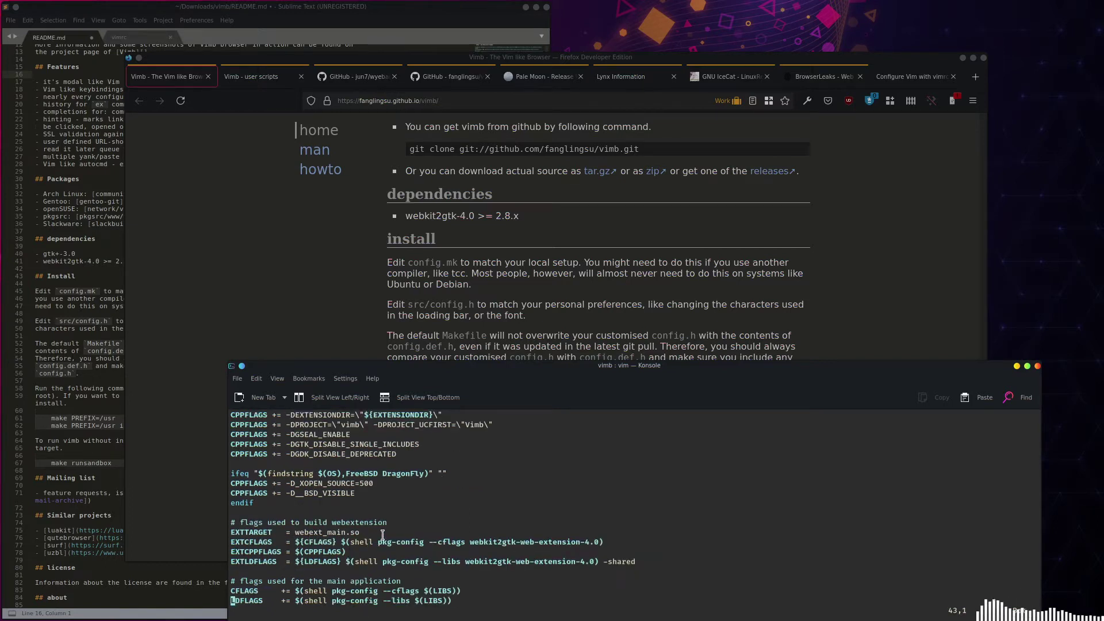
key("k")
key("k")
key("k")
key("k")
key("k")
key("k")
key("k")
key("k")
key("k")
key("k")
key("k")
key("k")
key("k")
key("k")
key("k")
key("k")
key("k")
key("k")
key("k")
key("k")
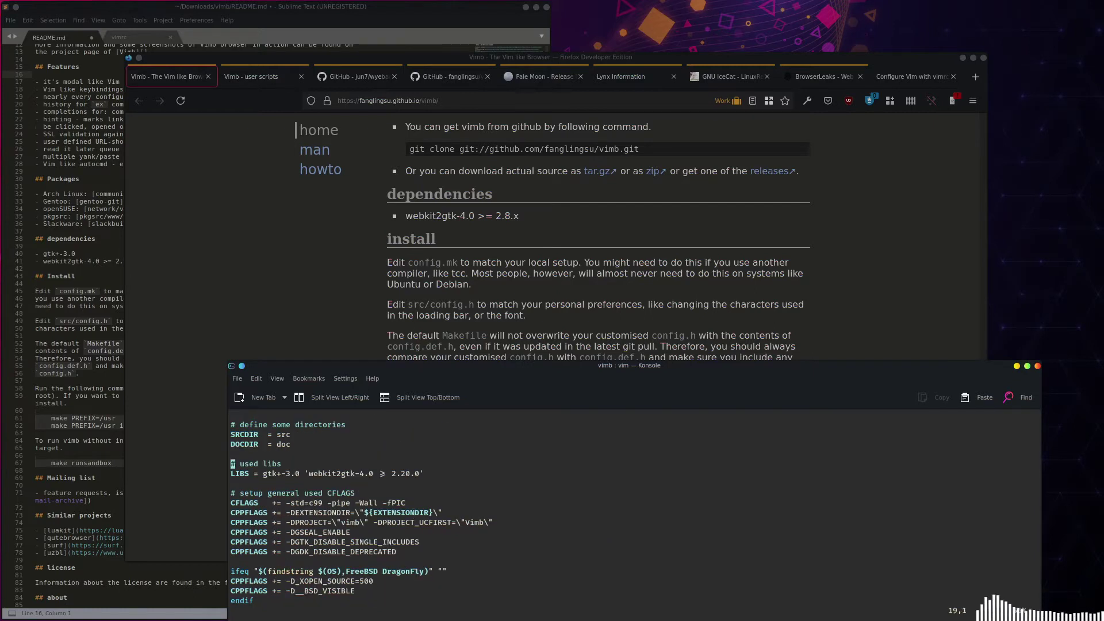
key("shift+semicolon")
type("q")
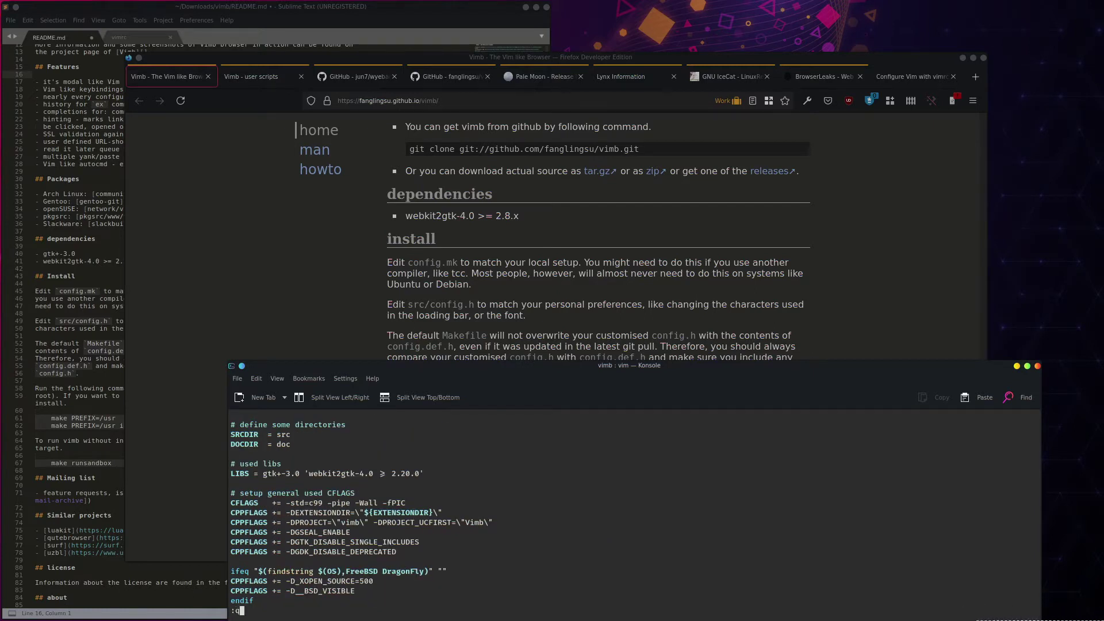
key("Return")
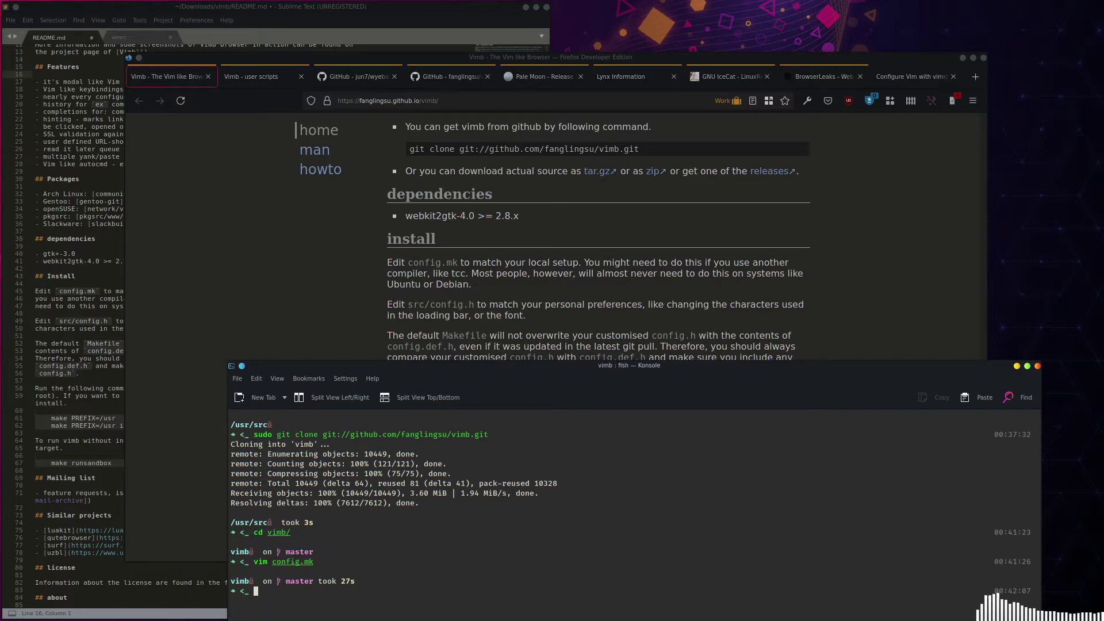
Open src/config.def.h in Vim, moving the terminal window higher so it is fully on screen.
type("vim src/")
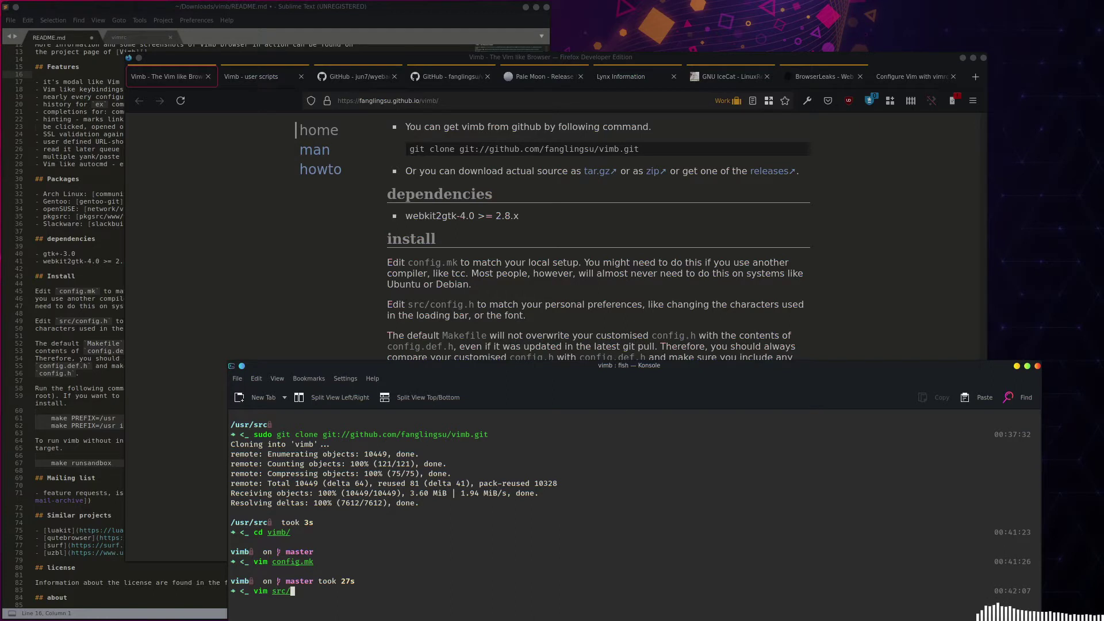
type("co")
key("Tab")
type("n")
key("Tab")
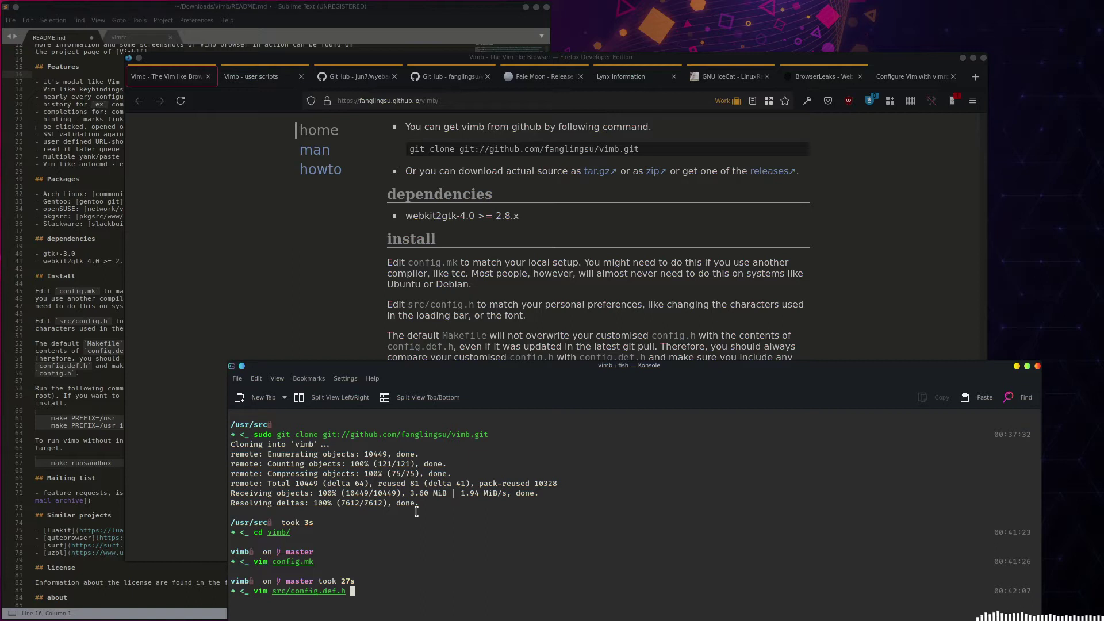
left_click_drag(356, 372, 341, 230)
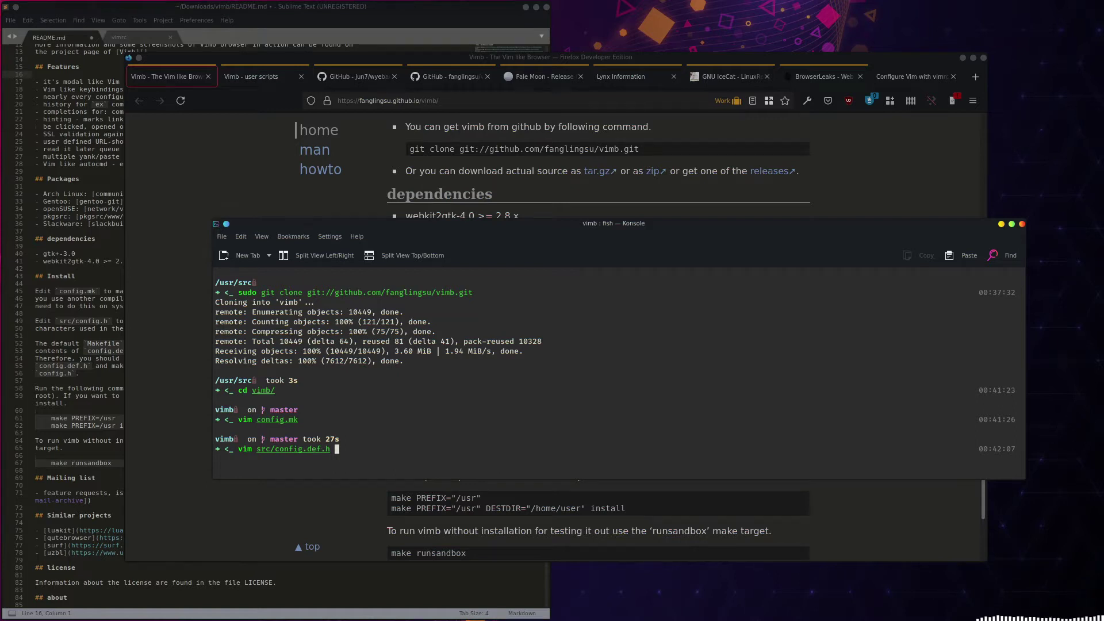
key("Return")
Examine the feature switches, progress bar characters and message timeout definitions in src/config.def.h.
key("j")
key("j")
key("j")
key("j")
key("j")
key("j")
key("j")
key("j")
key("j")
key("j")
key("j")
key("j")
key("j")
key("j")
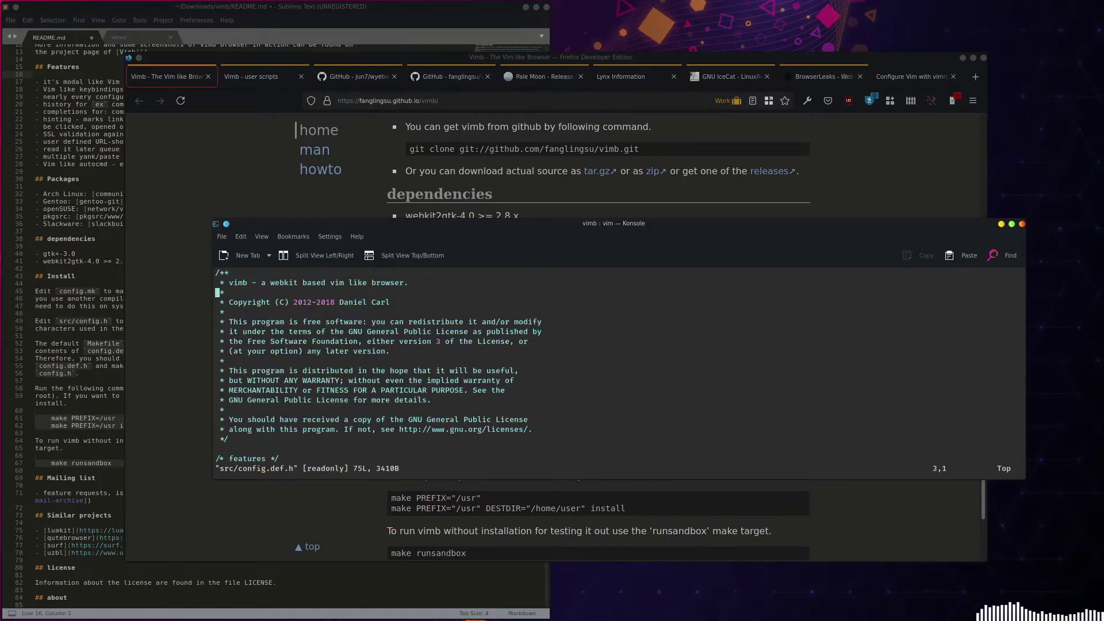
key("j")
key("j")
key("j")
key("j")
key("j")
key("j")
key("j")
key("j")
key("j")
key("j")
key("j")
key("j")
key("j")
key("j")
key("j")
key("j")
key("j")
key("j")
key("j")
key("j")
key("j")
key("j")
key("j")
key("j")
key("j")
key("j")
key("j")
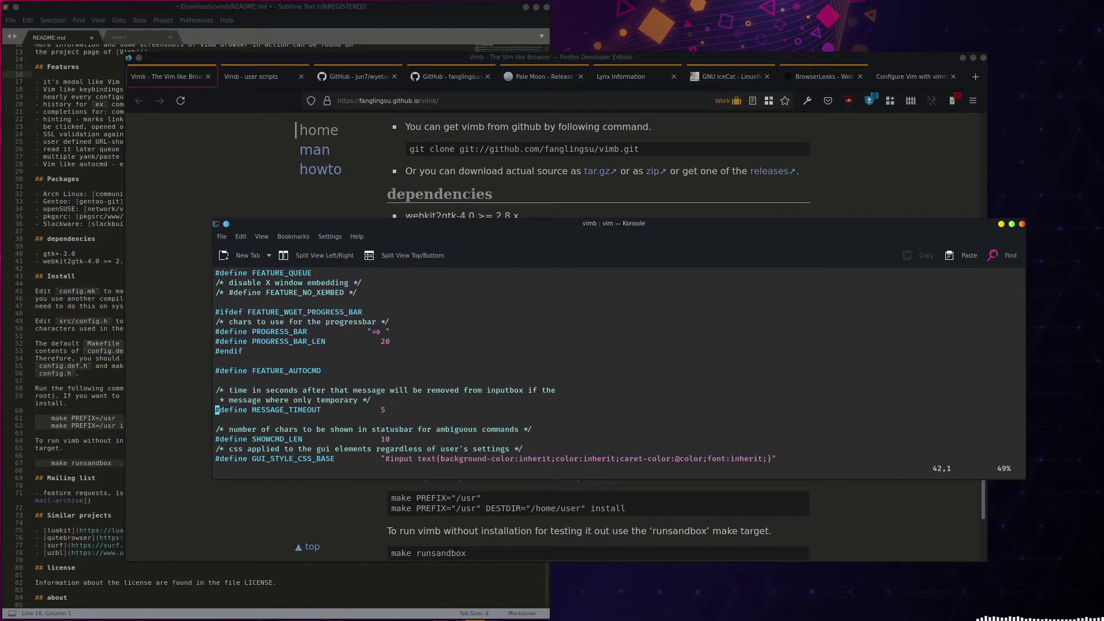
Review the default font, home page, download path, cookie, hint key and completion style settings in src/config.def.h.
key("j")
key("j")
key("j")
key("j")
key("j")
key("j")
key("j")
key("j")
key("j")
key("j")
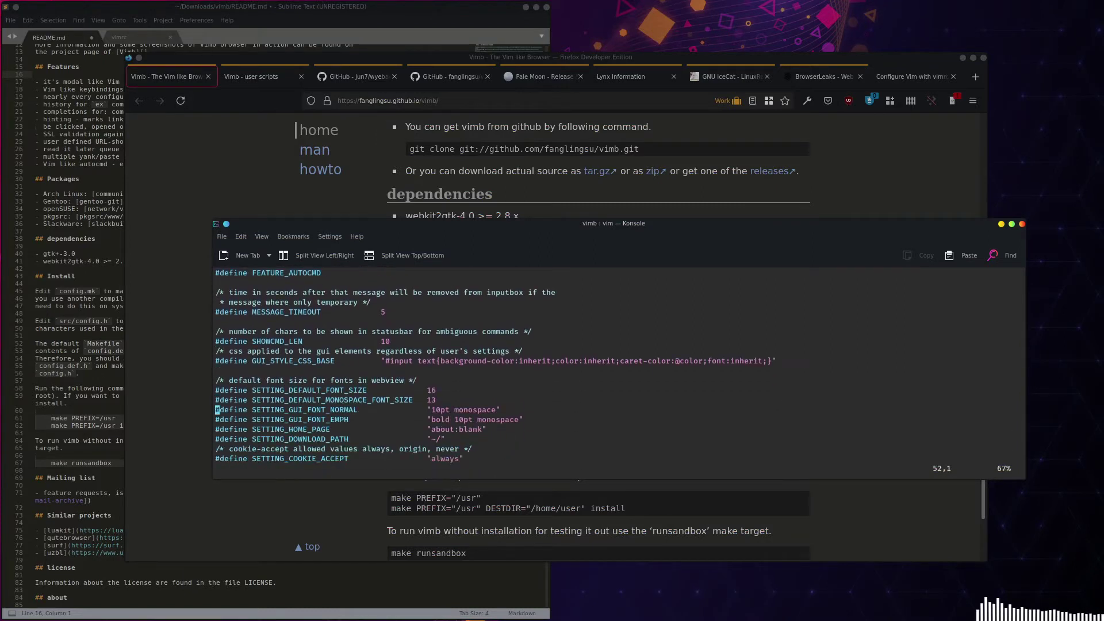
key("j")
key("j")
key("j")
key("j")
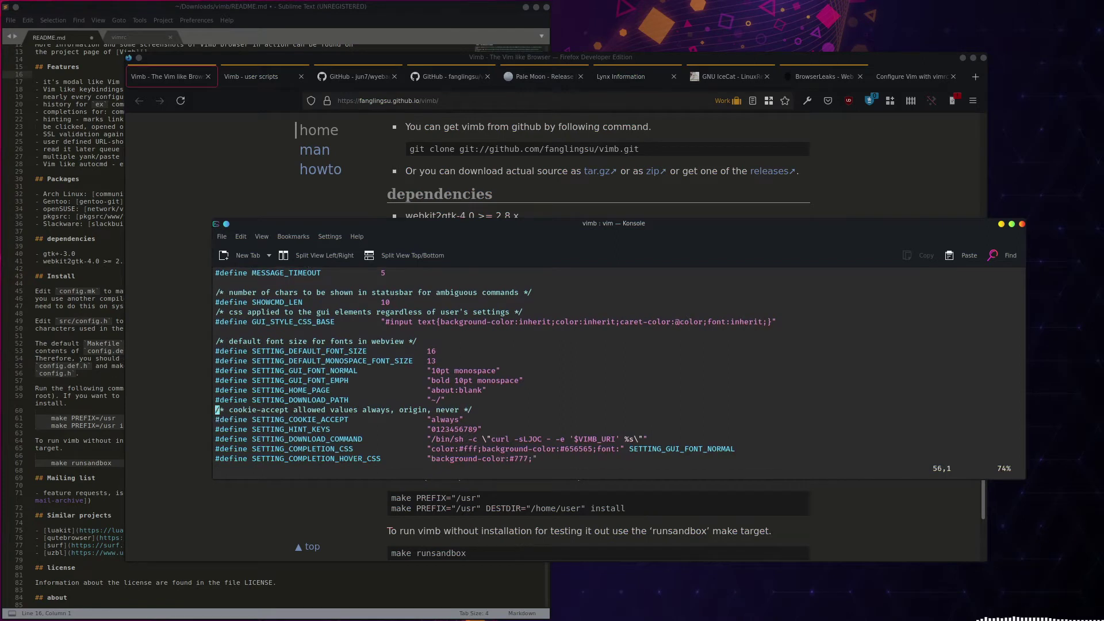
key("j")
key("k")
key("k")
key("k")
key("k")
key("k")
key("k")
key("k")
key("k")
key("k")
key("k")
key("k")
key("k")
key("k")
key("k")
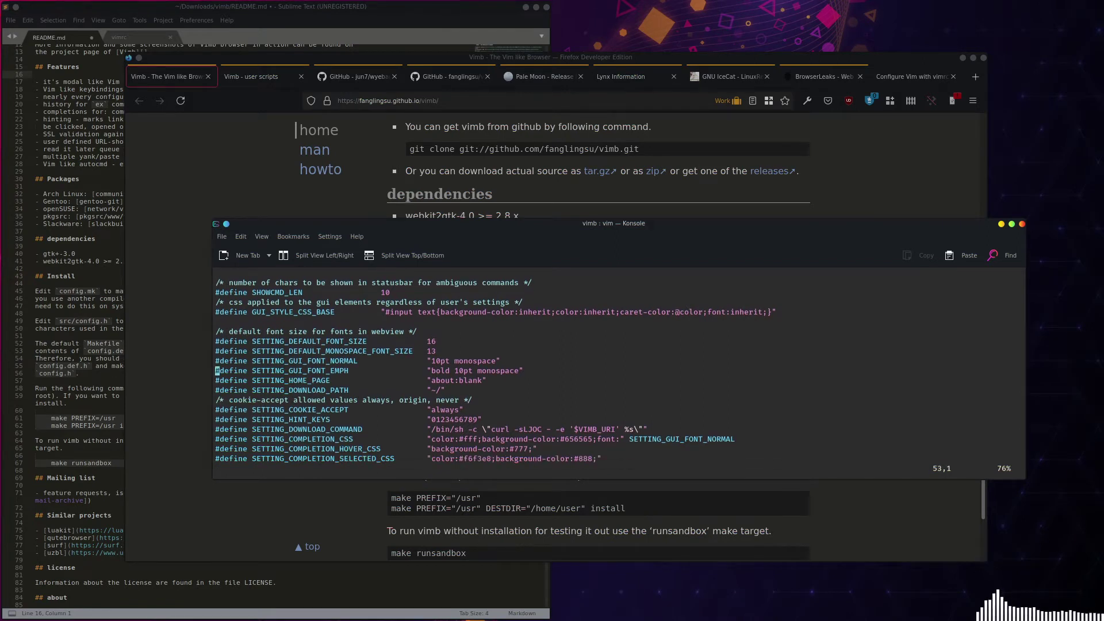
key("j")
key("j")
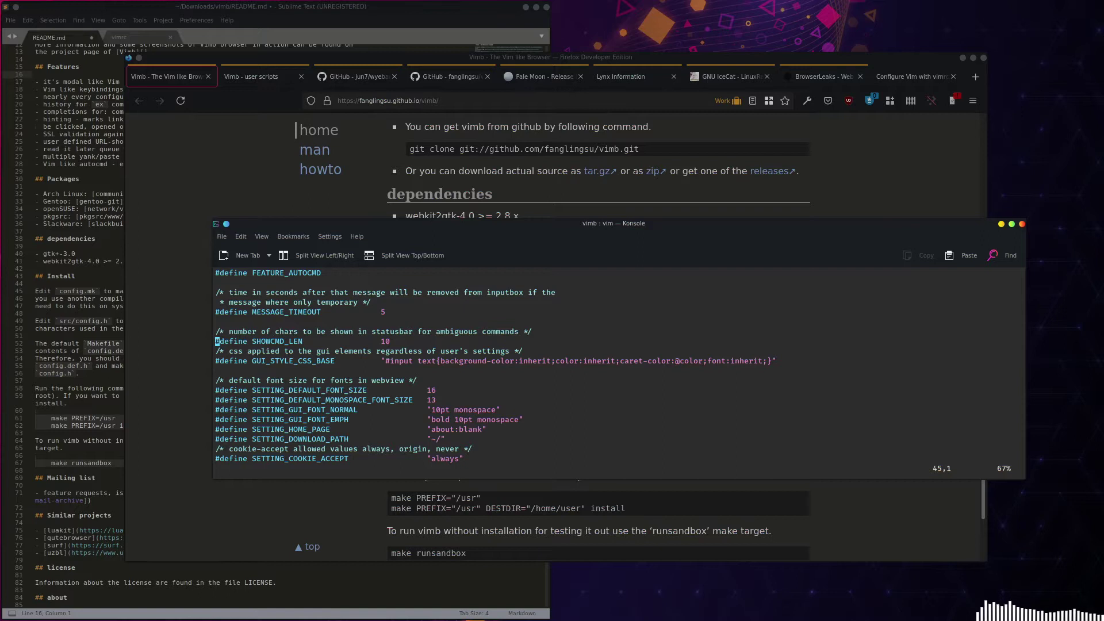
key("j")
key("j")
key("j")
key("j")
key("j")
key("j")
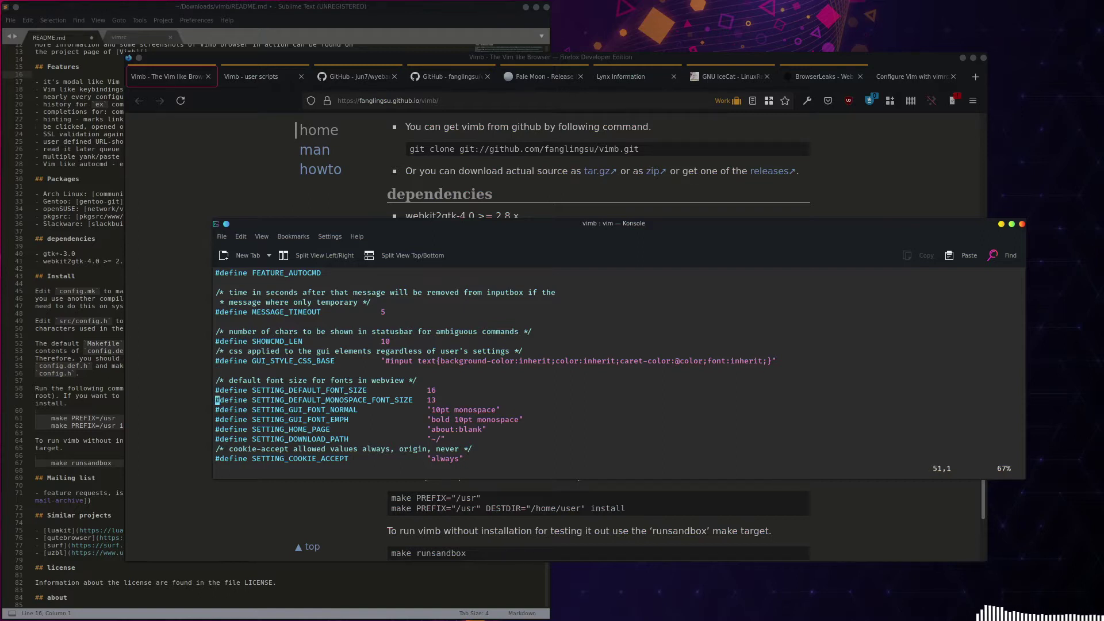
key("j")
key("j")
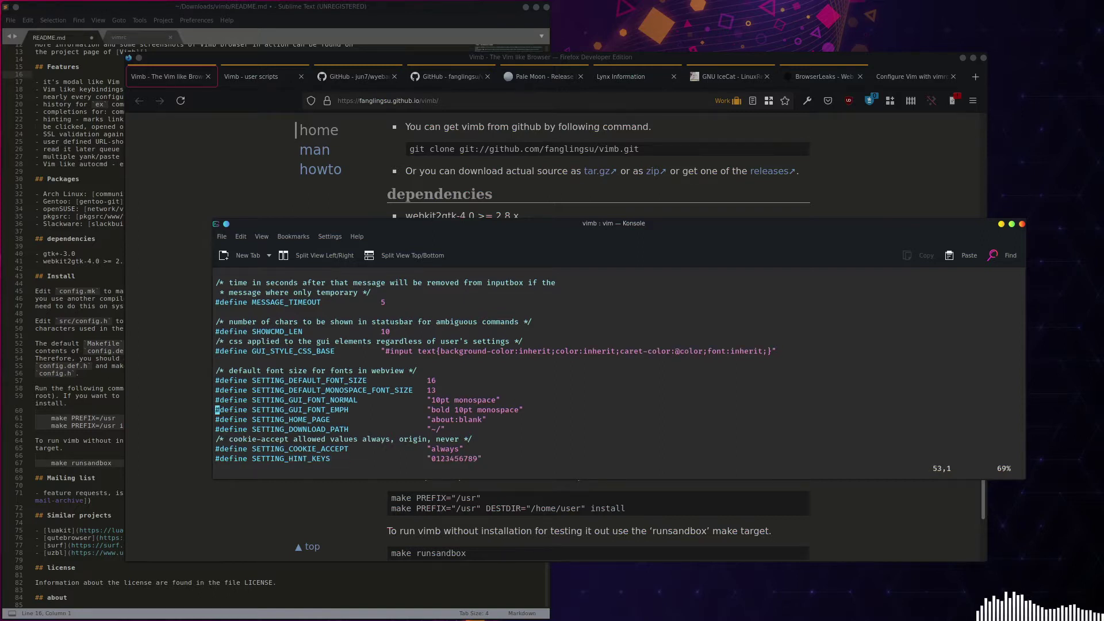
key("j")
key("j")
key("j")
key("j")
key("j")
key("j")
key("j")
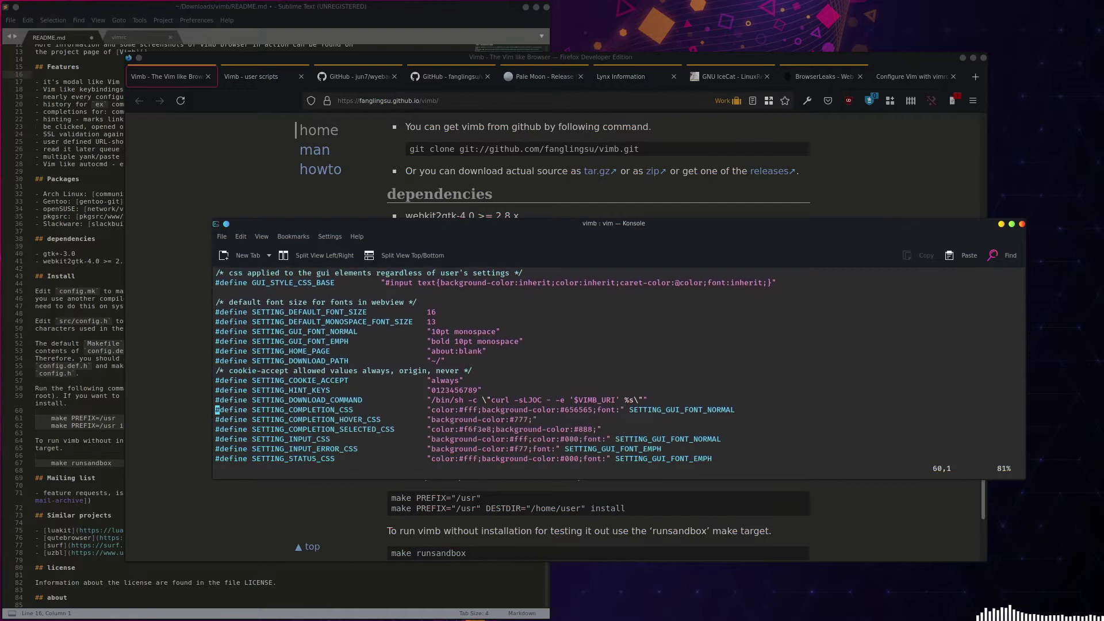
Try to edit the end of the SETTING_HOME_PAGE value in the file, and quit Vim without changes.
key("k")
key("k")
key("k")
key("k")
key("k")
key("k")
key("k")
key("k")
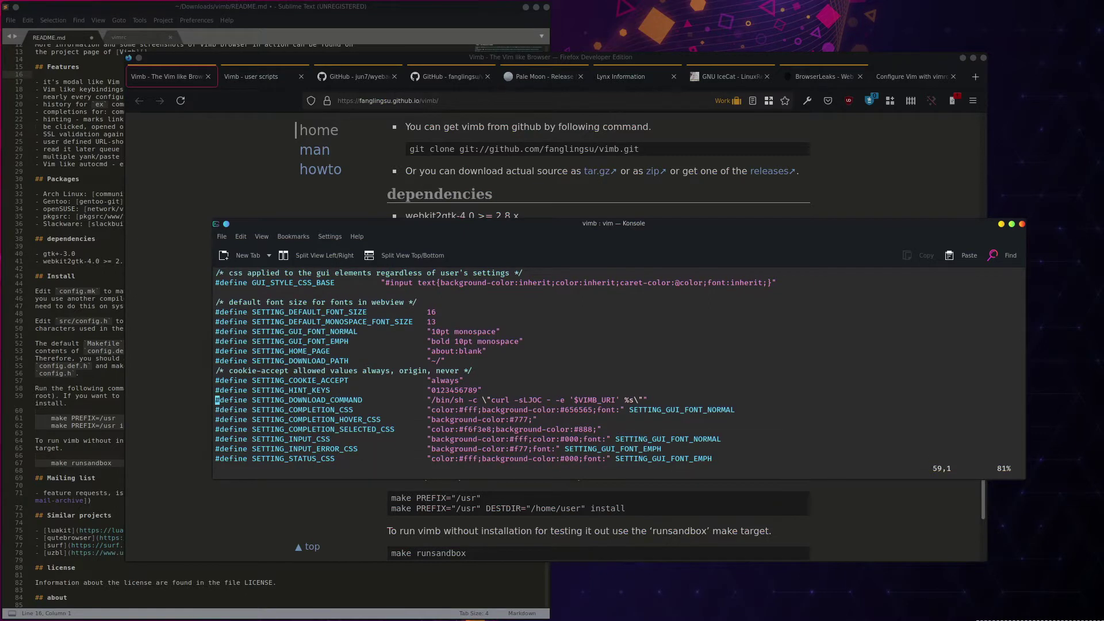
key("j")
key("j")
key("dollar")
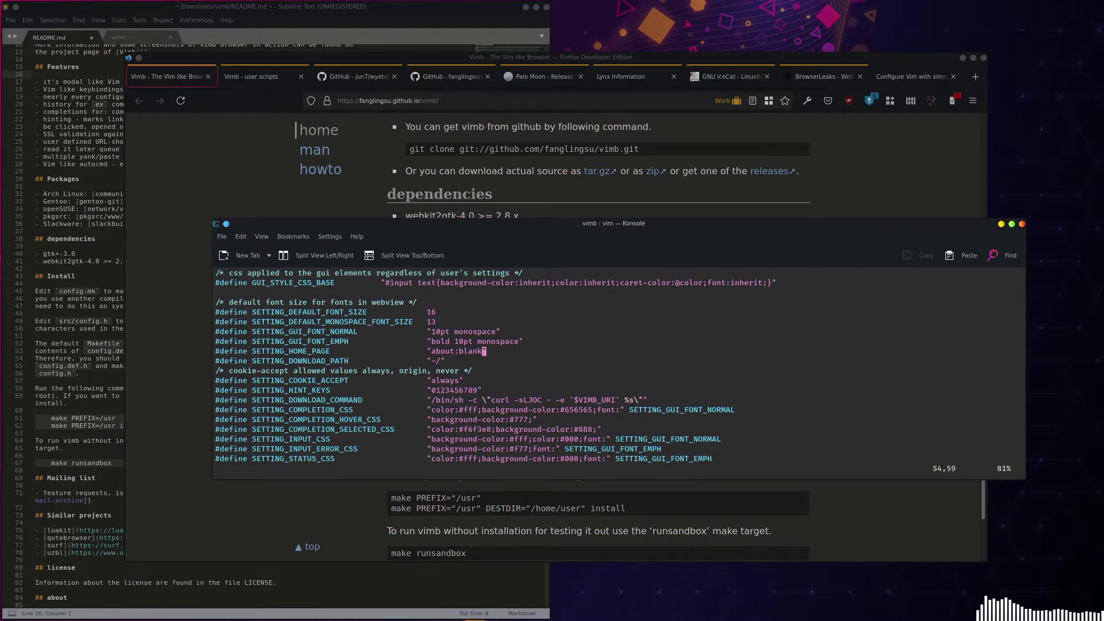
key("i")
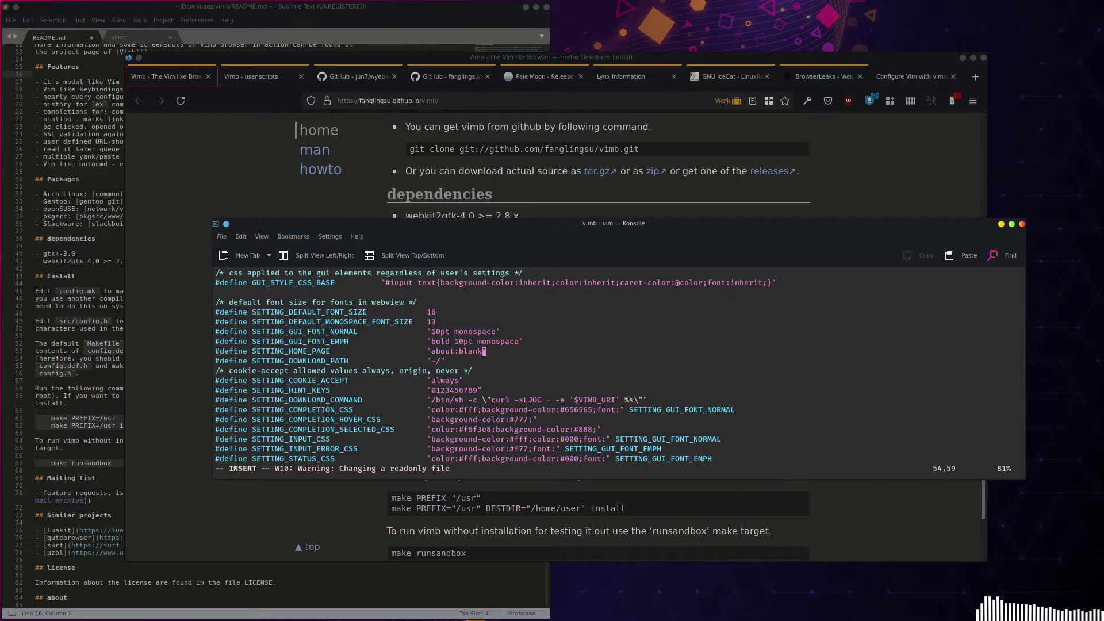
key("Escape")
type(":q")
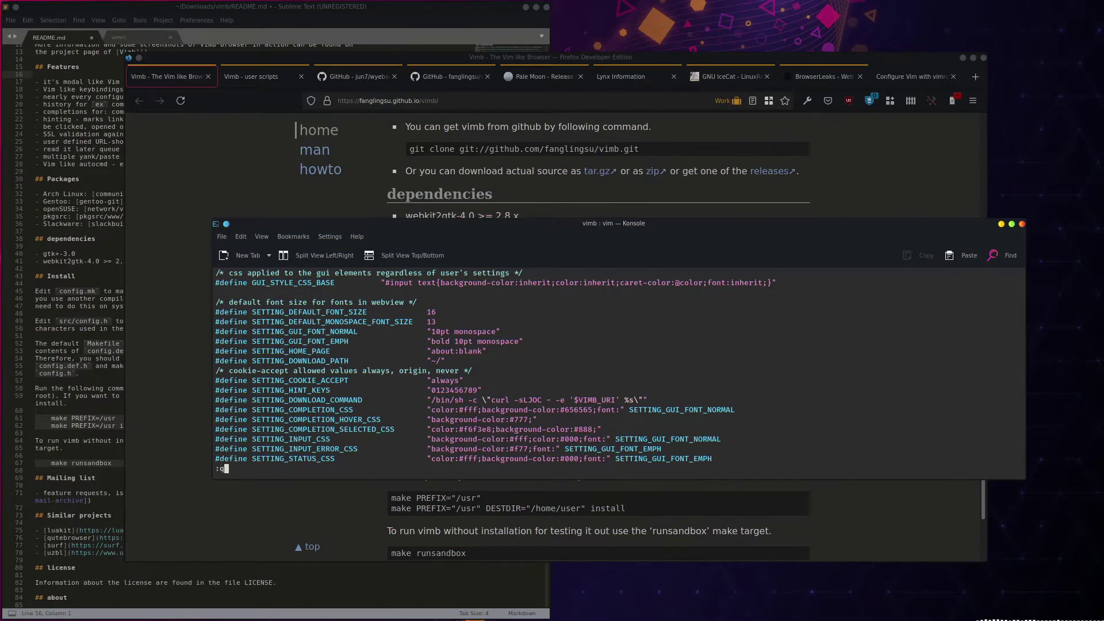
key("Return")
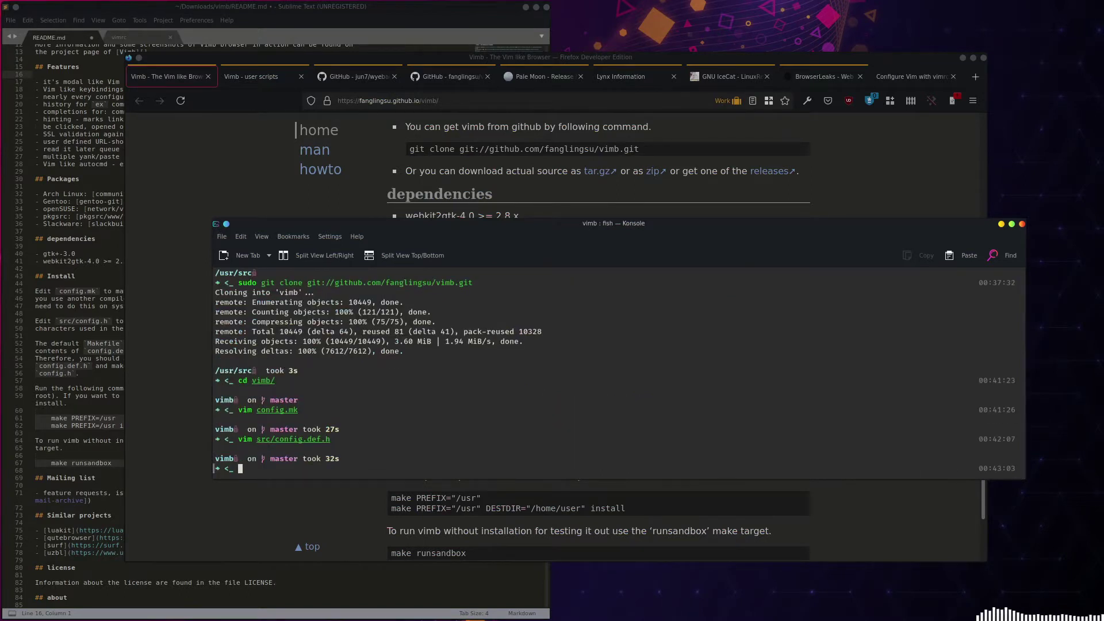
Reopen src/config.def.h in Vim with sudo so that the file can be edited.
key("Up")
key("Home")
type("sudo")
key("Return")
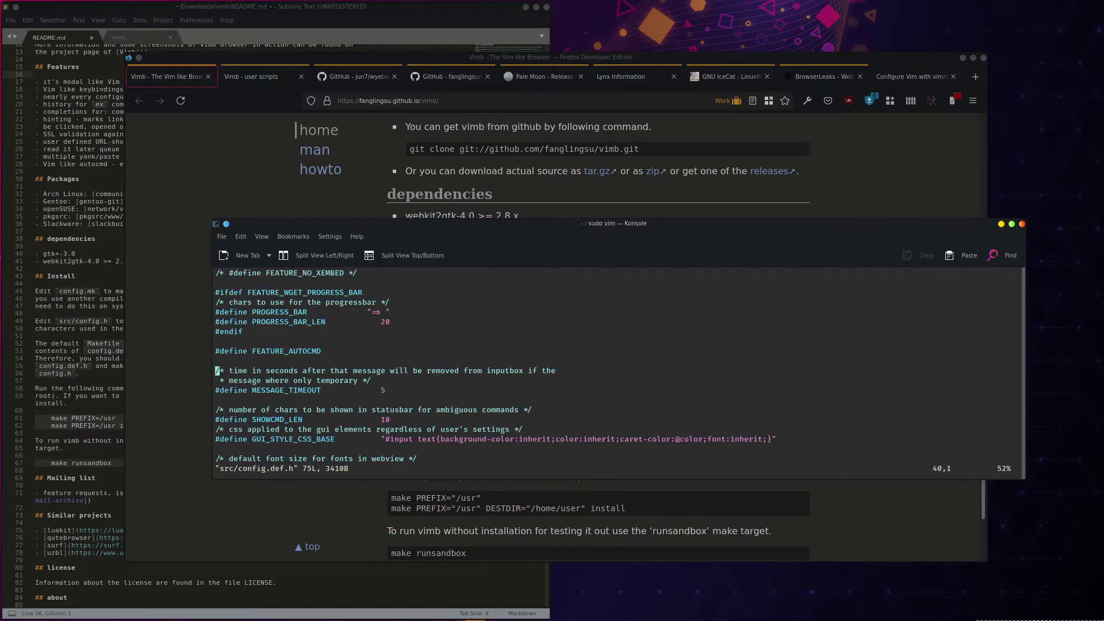
Look over the settings between the message timeout and the download command in the reopened file.
key("j")
key("j")
key("j")
key("j")
key("j")
key("j")
key("j")
key("j")
key("j")
key("j")
key("j")
key("j")
key("j")
key("j")
key("j")
key("j")
key("j")
key("j")
key("j")
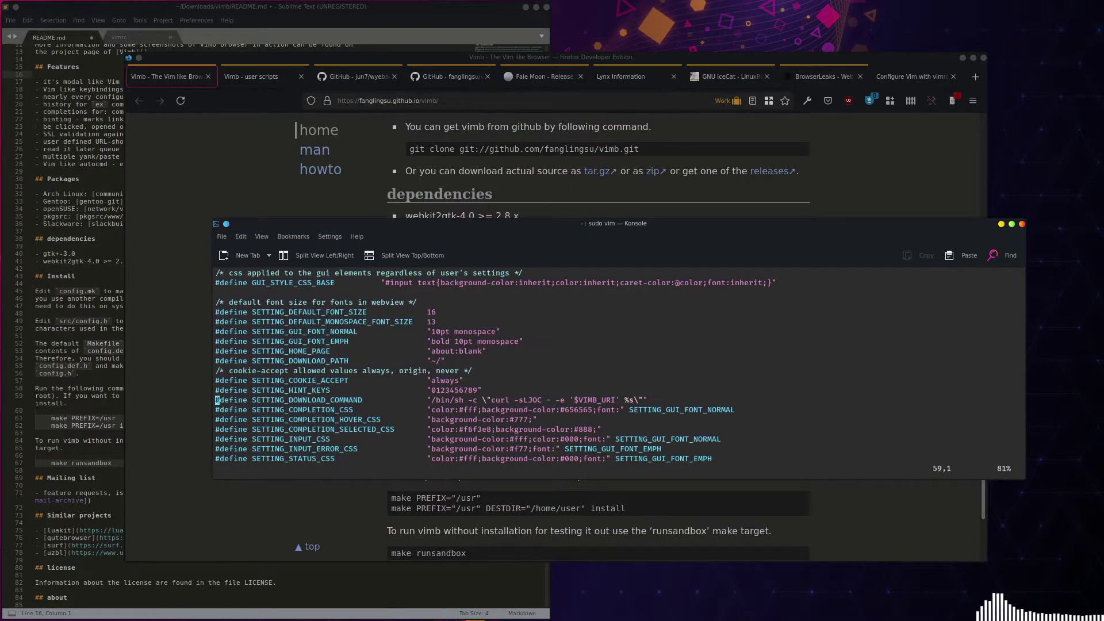
key("k")
key("k")
key("k")
key("k")
key("k")
key("k")
key("k")
key("k")
key("k")
key("k")
key("k")
key("k")
key("k")
key("k")
key("k")
key("k")
key("j")
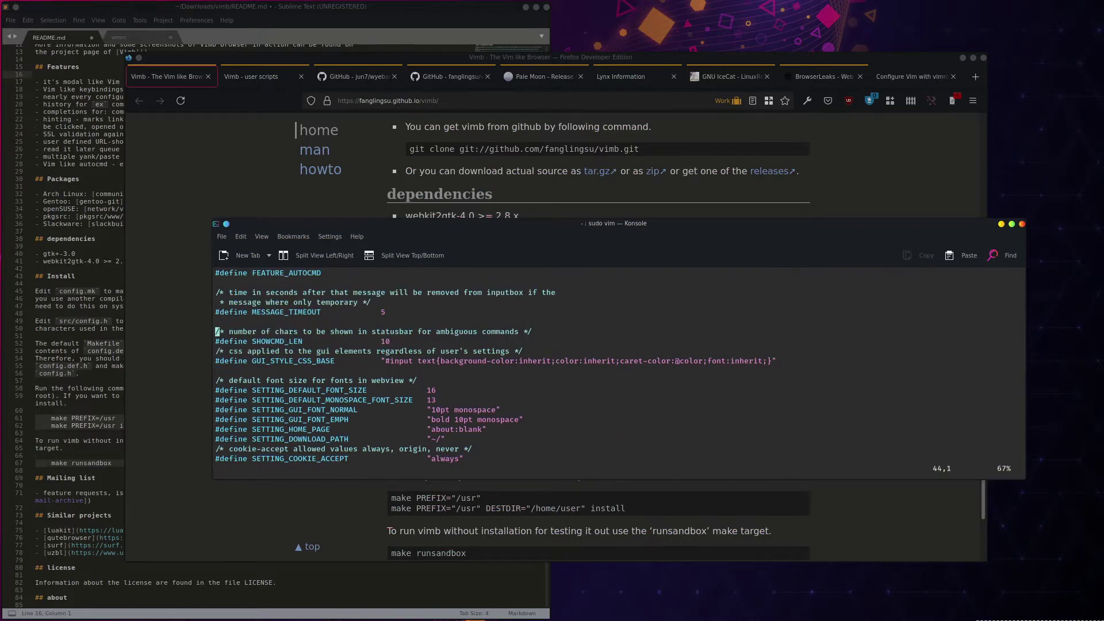
Set the font size in the SETTING_GUI_FONT_EMPH value to 12pt, making it "bold 12pt monospace".
key("j")
key("j")
key("j")
key("j")
key("j")
key("j")
key("j")
key("j")
key("j")
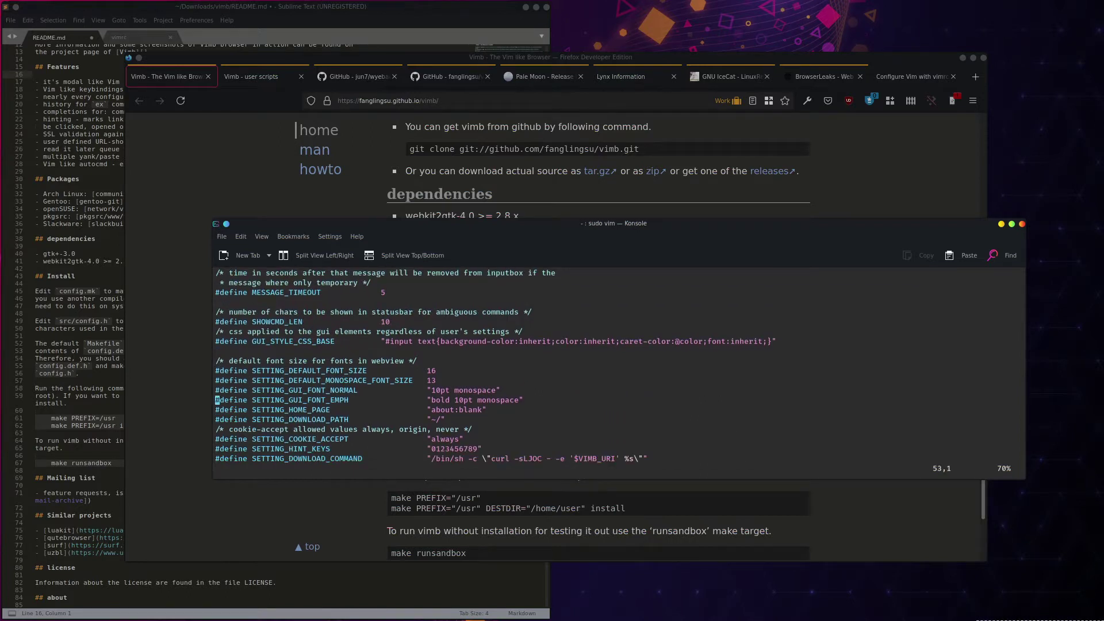
key("$")
key("h")
key("b")
key("b")
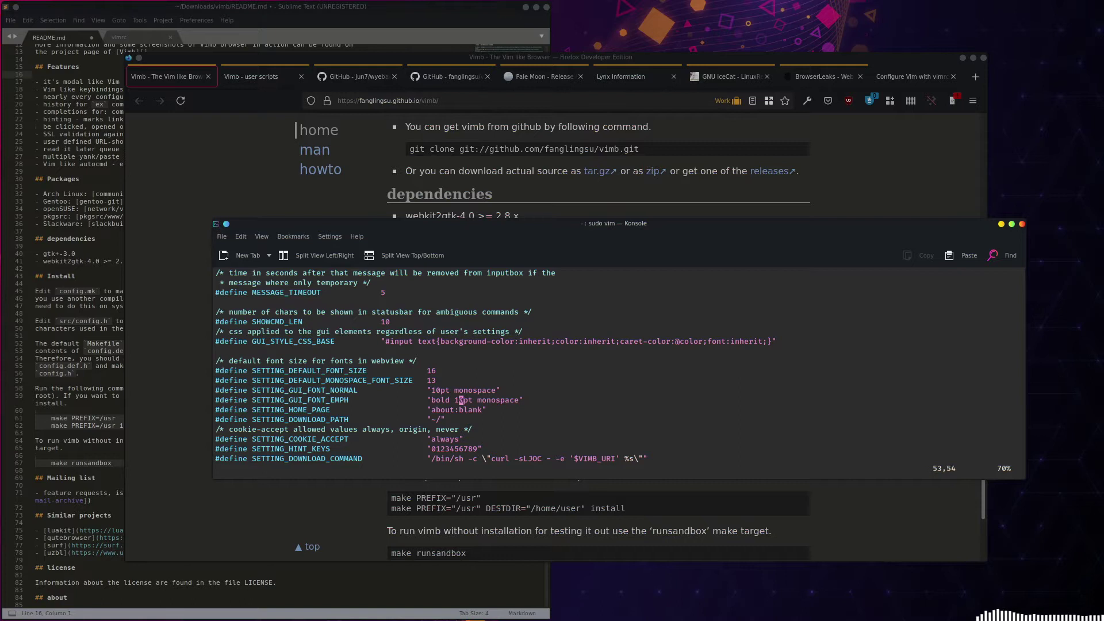
key("l")
key("l")
key("h")
key("R")
type("2")
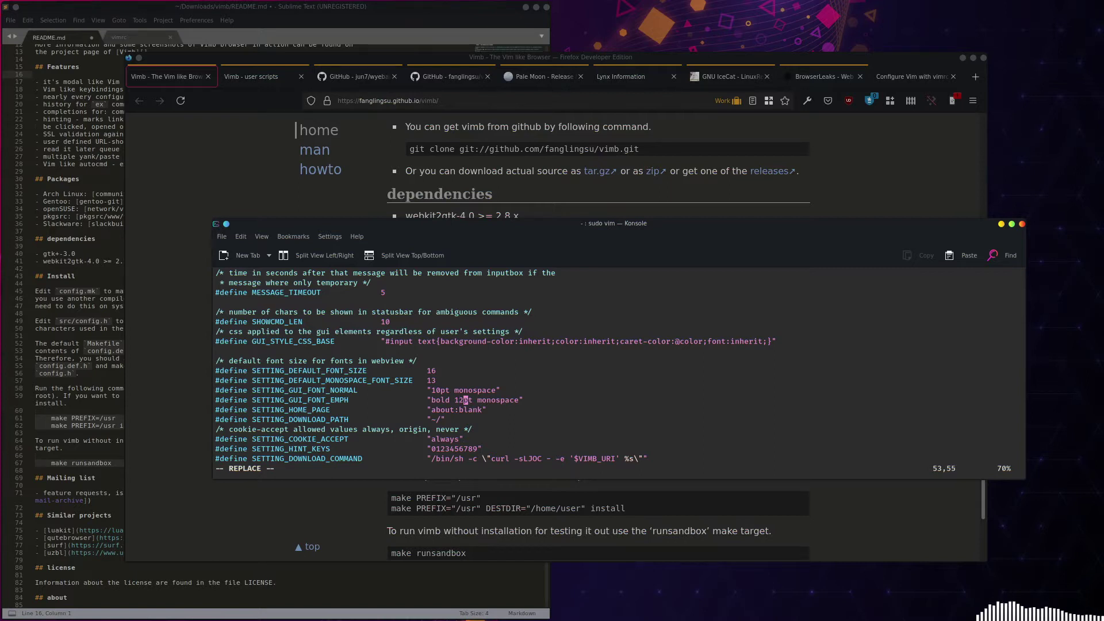
Set the SETTING_GUI_FONT_NORMAL value to "12pt monospace".
key("Up")
key("Left")
key("Left")
key("Left")
key("Left")
key("Left")
key("Left")
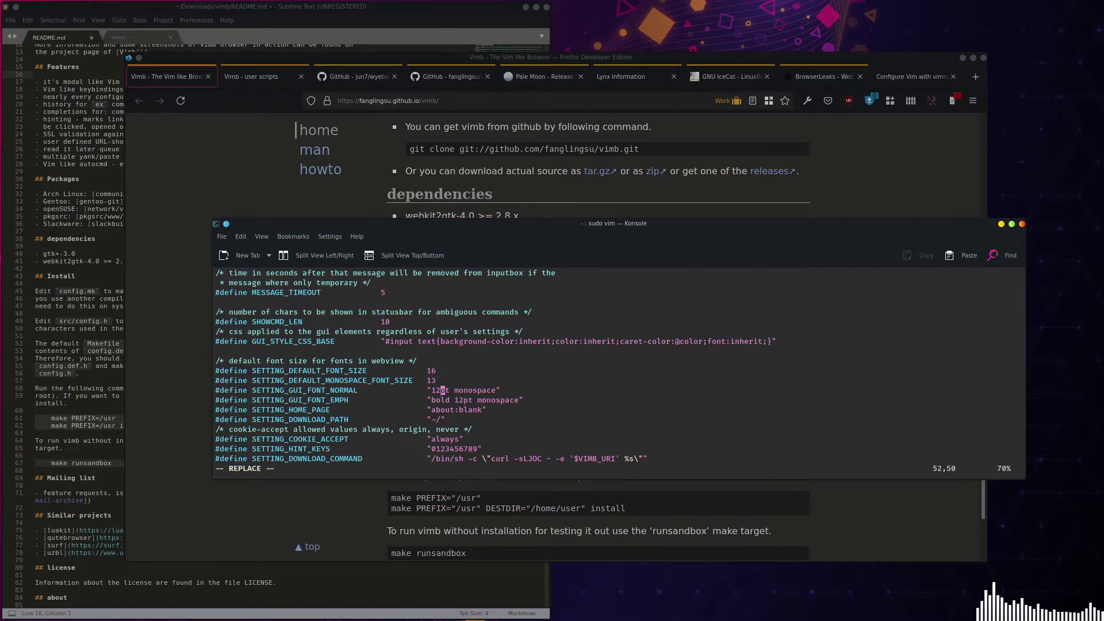
type("2")
Look over the SETTING_HOME_PAGE and SETTING_DOWNLOAD_PATH values in the file without changing them.
key("Down")
scroll(618, 368, "down", 2)
key("Down")
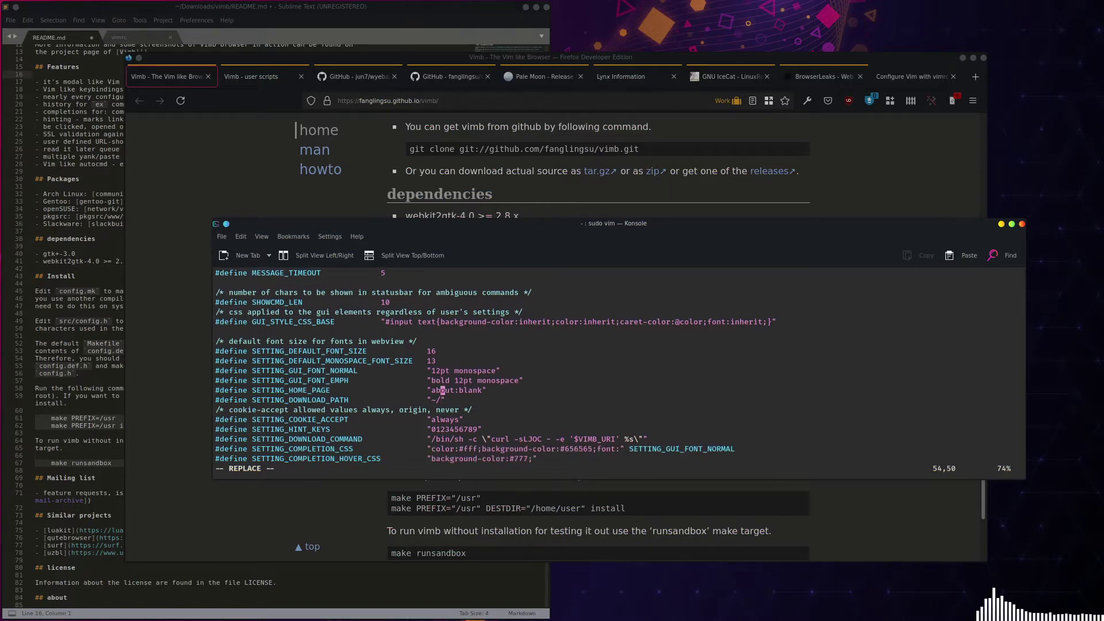
key("Left")
key("Left")
key("Down")
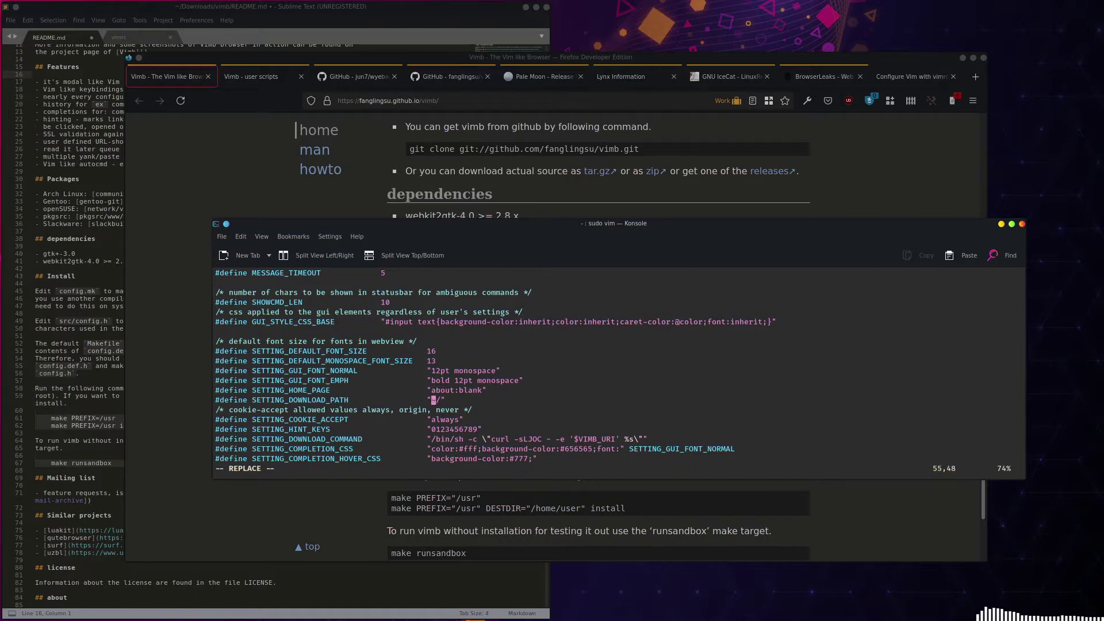
key("Up")
key("Right")
key("Right")
key("Right")
key("Right")
key("Right")
key("Right")
key("Right")
key("Right")
key("Right")
key("Right")
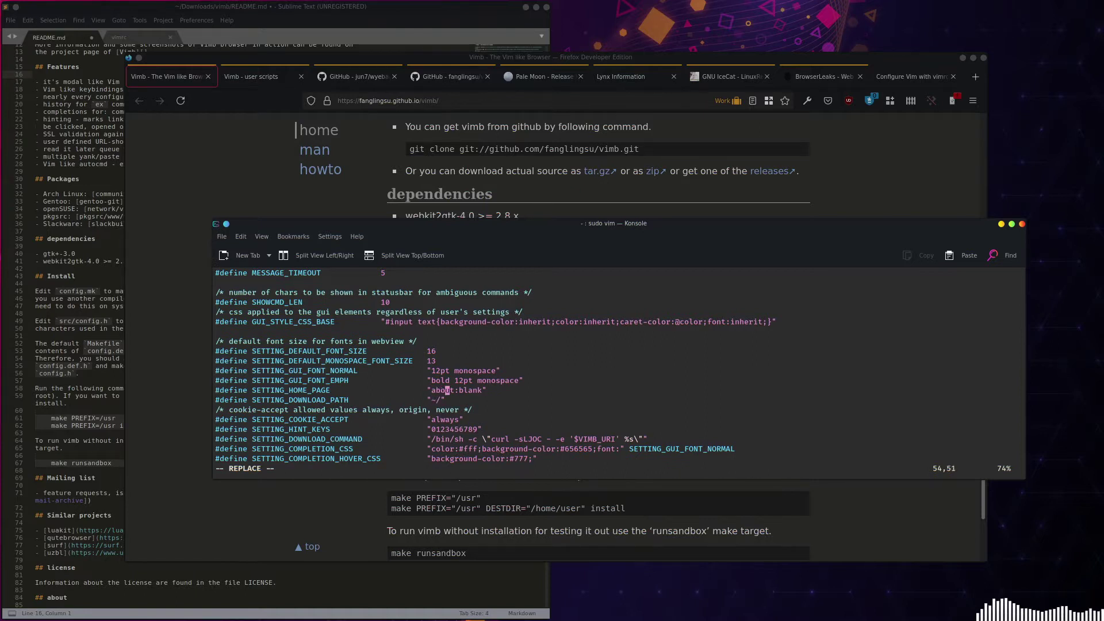
key("Right")
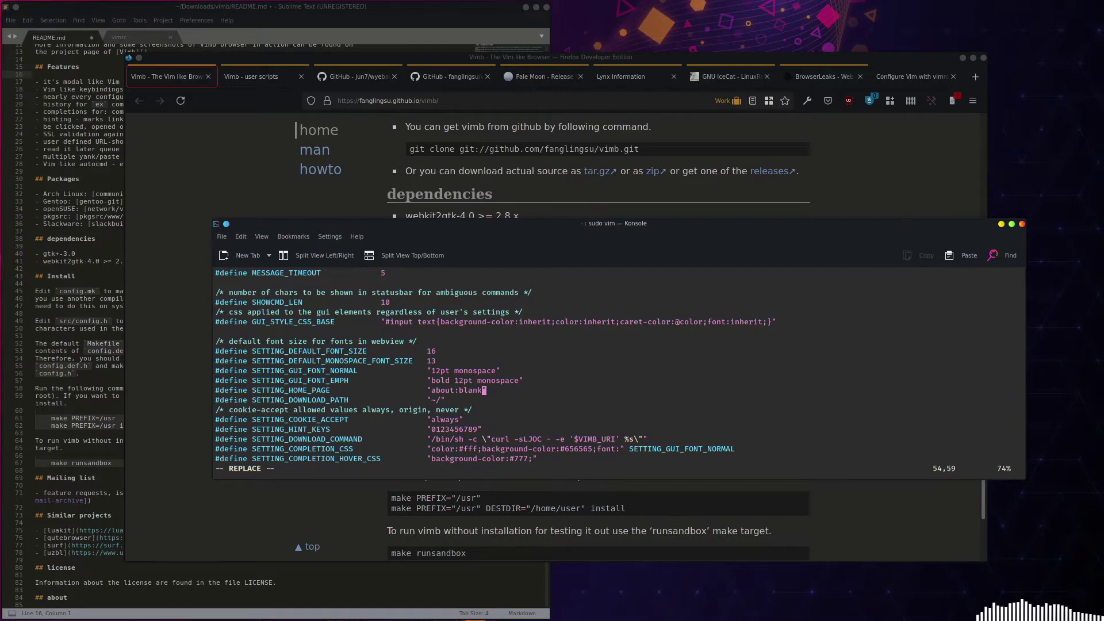
key("Left")
key("Left")
key("Left")
key("Left")
key("Left")
key("Left")
key("Left")
key("Left")
key("Left")
key("Left")
key("Left")
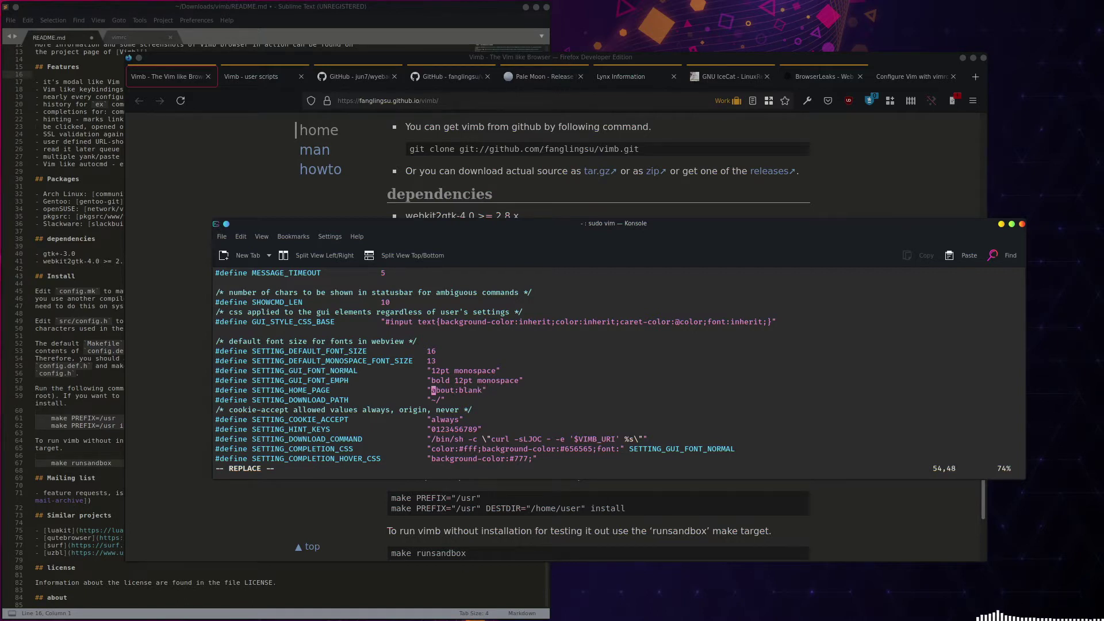
key("Right")
key("Right")
key("Right")
key("Right")
key("Right")
key("Right")
key("Right")
key("Right")
key("Right")
key("Right")
key("Right")
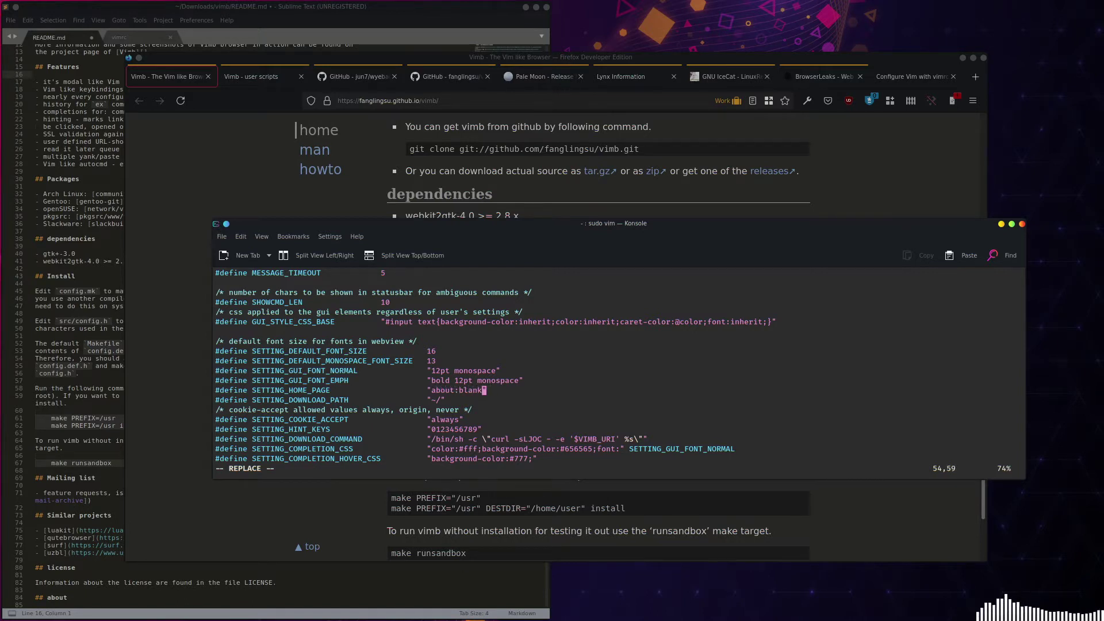
Save the changes to src/config.def.h and quit Vim.
key("Escape")
type(":wq")
key("Return")
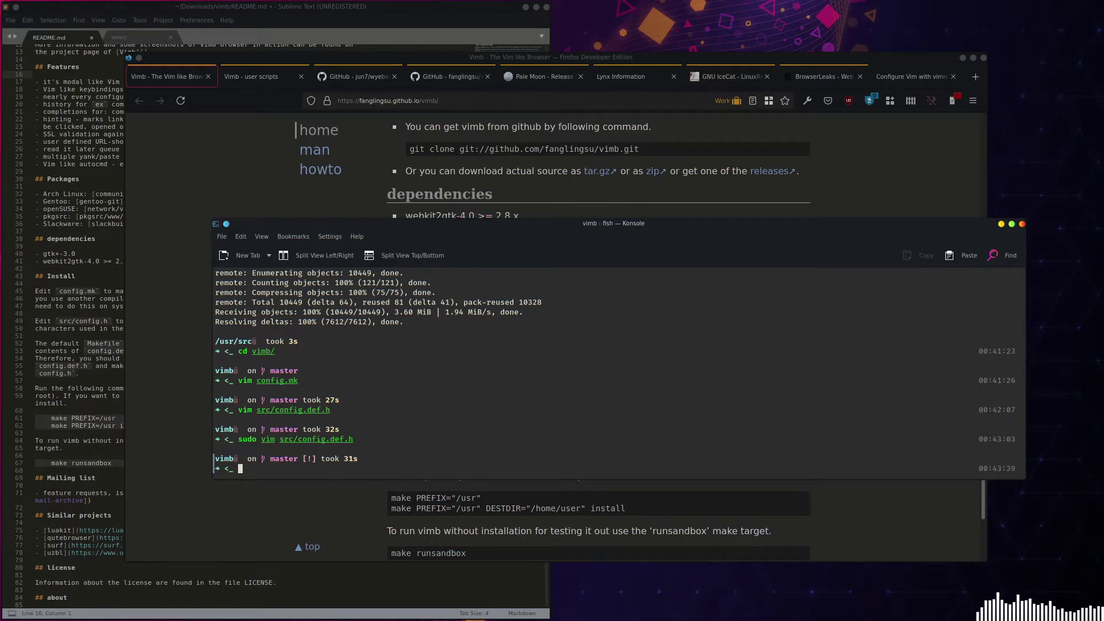
Build Vimb and launch it for testing without installation by running sudo make runsandbox, keeping its window maximized.
type("sudo make ")
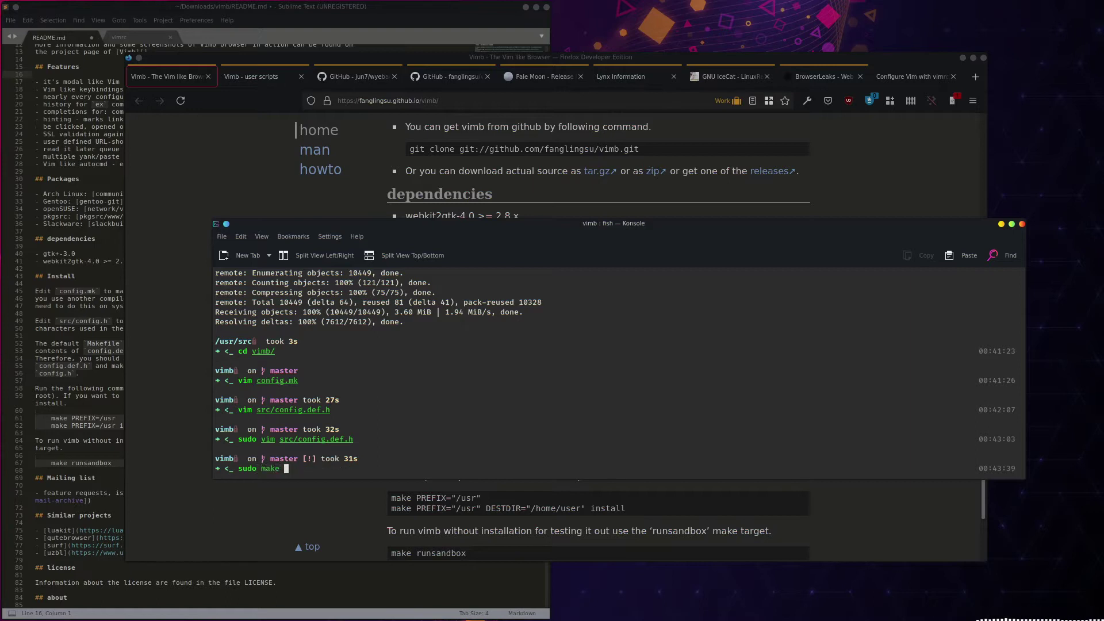
type("runsandbox")
key("Return")
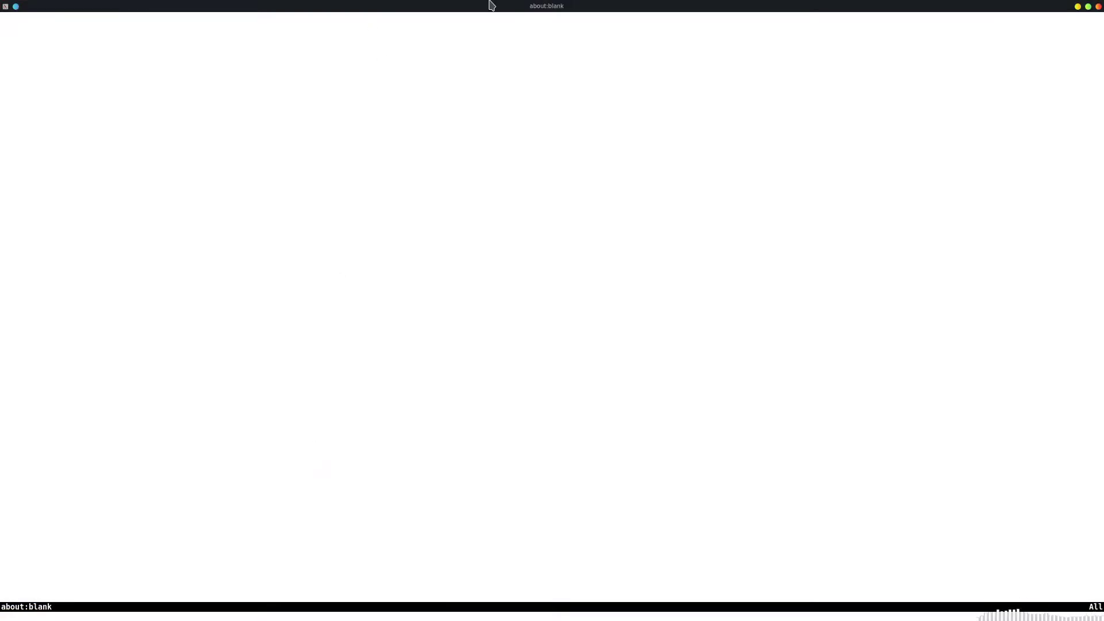
left_click_drag(483, 5, 402, 56)
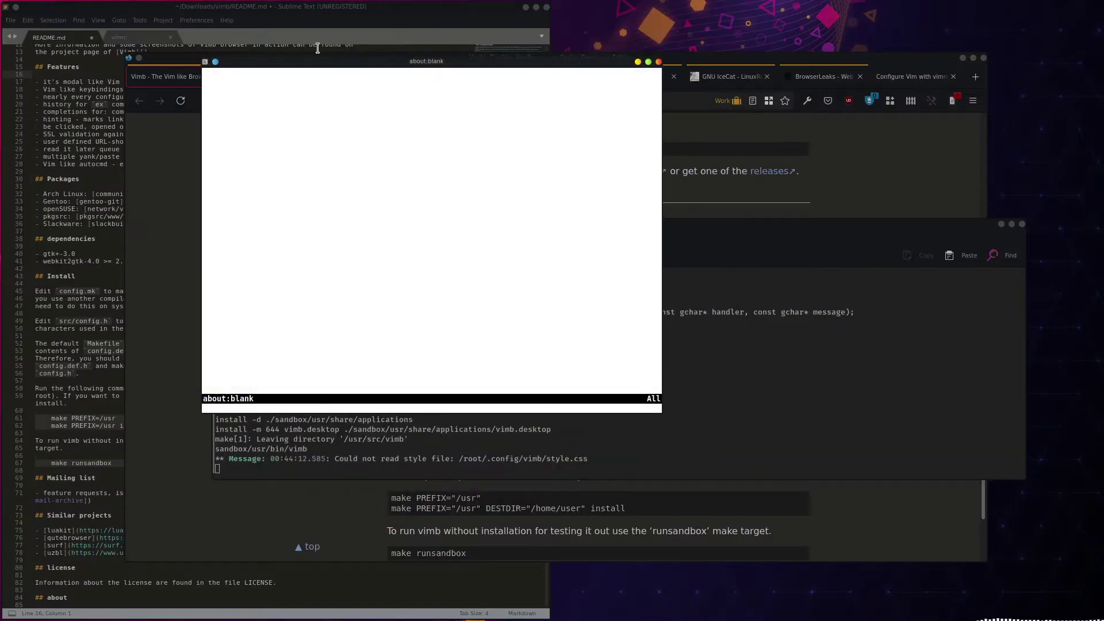
double_click(328, 61)
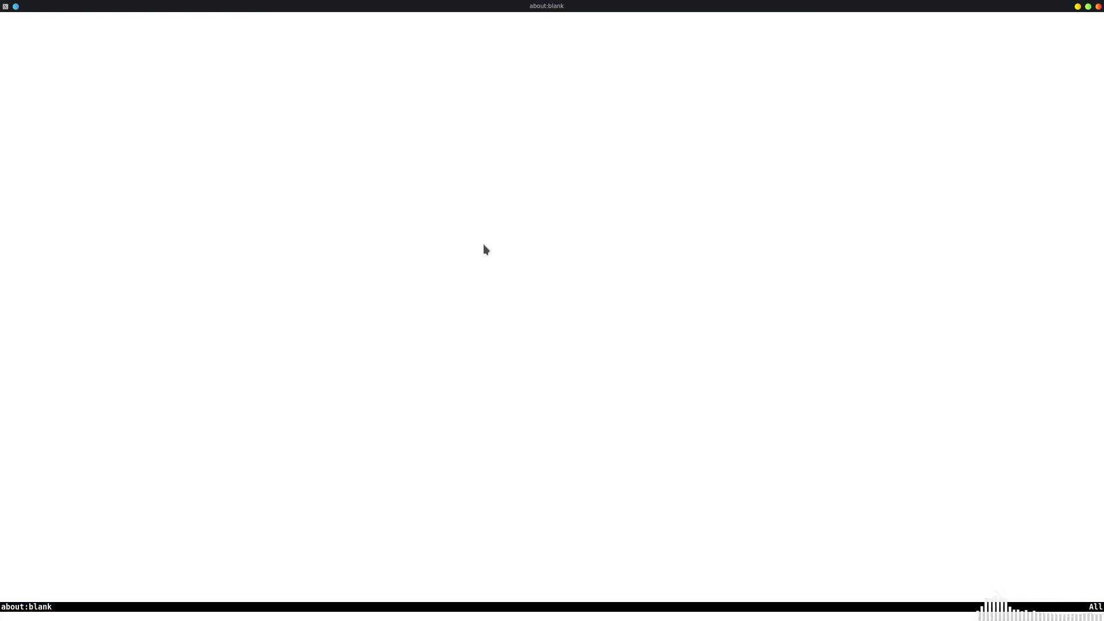
key("o")
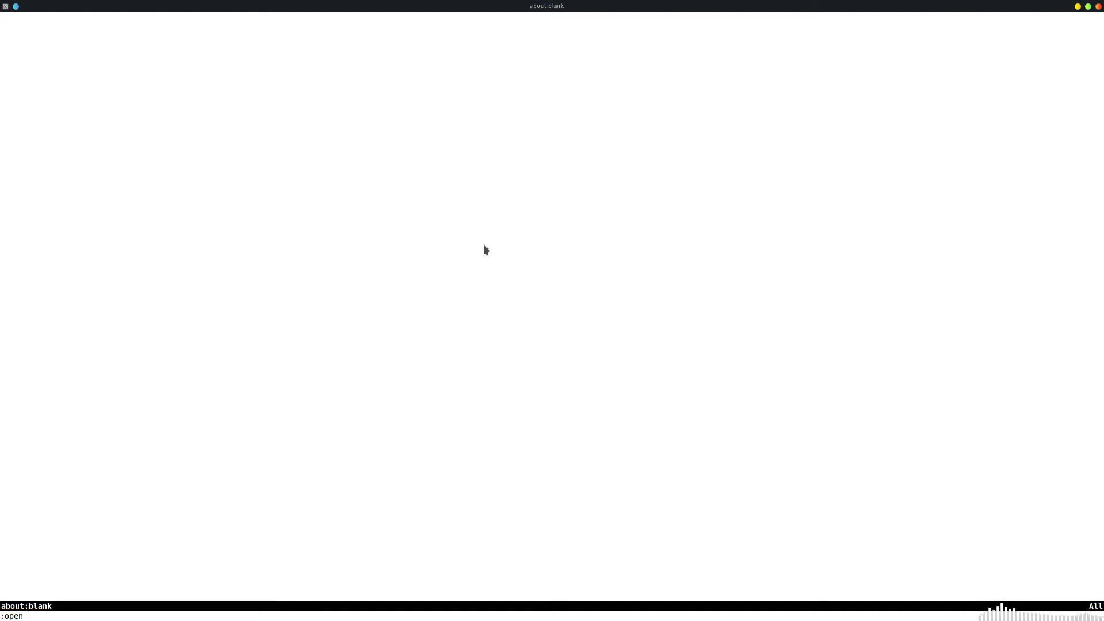
type("https://html.d")
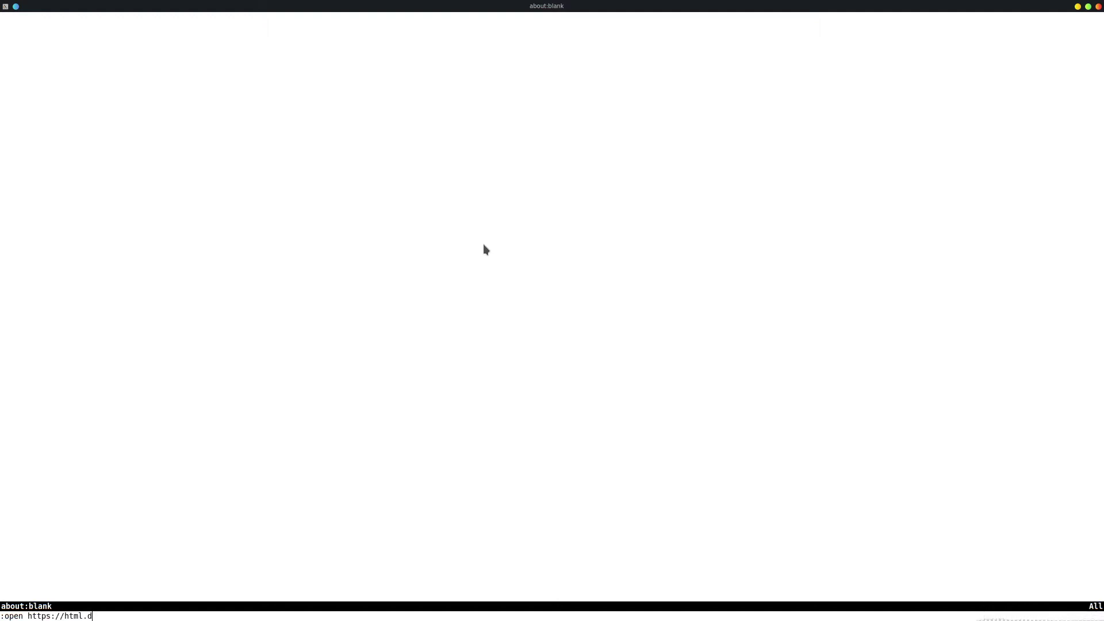
type("uckduckgo.com")
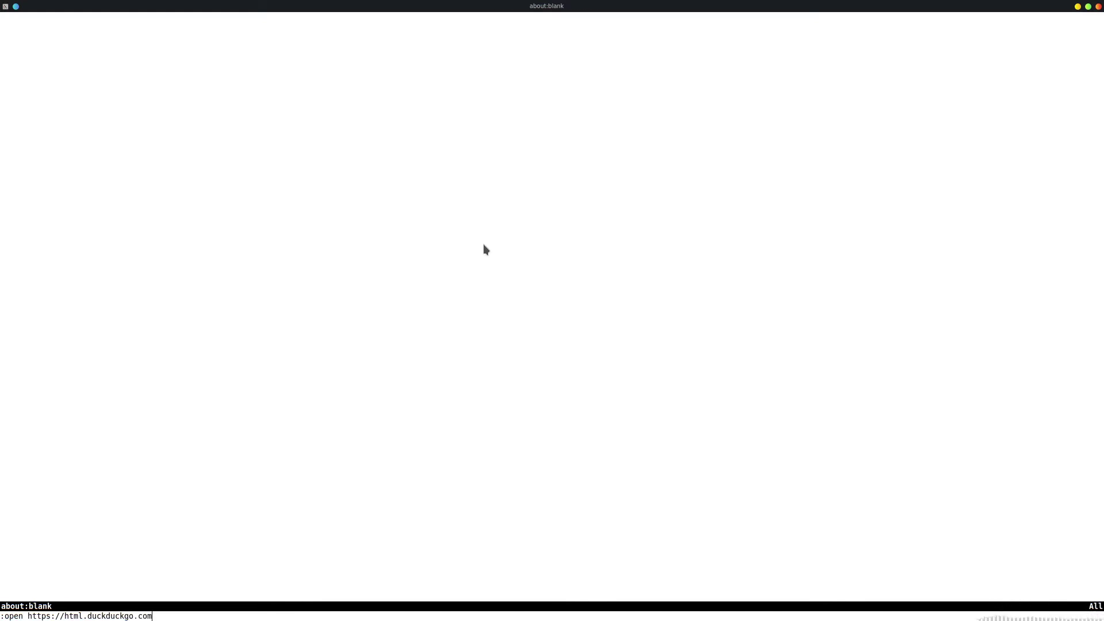
key("Return")
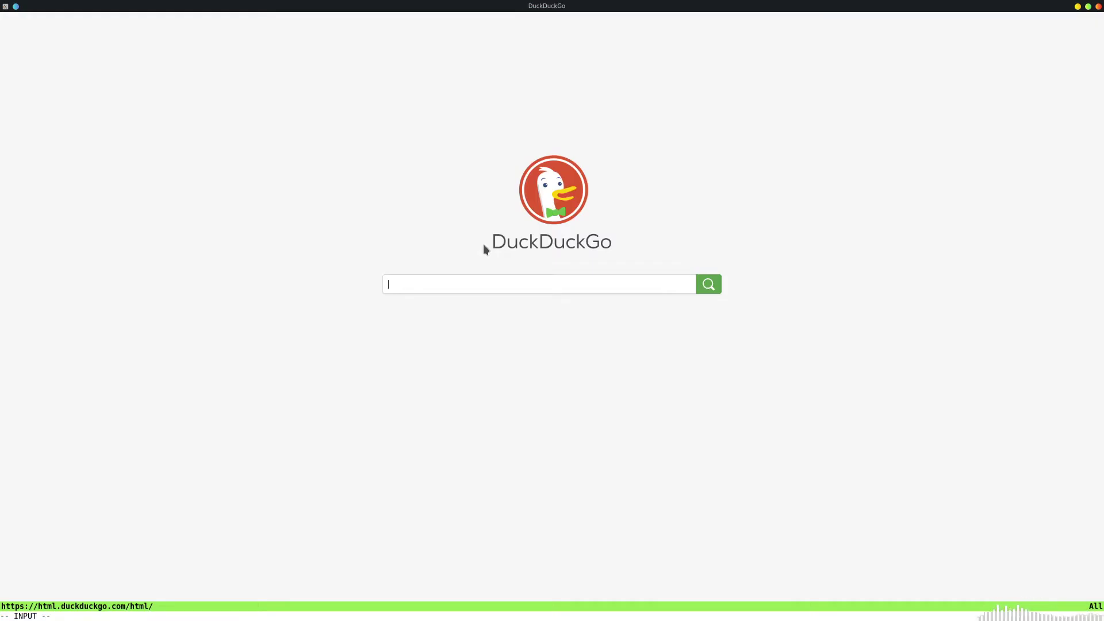
type("hkjhuhuihuih")
key("ctrl+a")
key("BackSpace")
key("Escape")
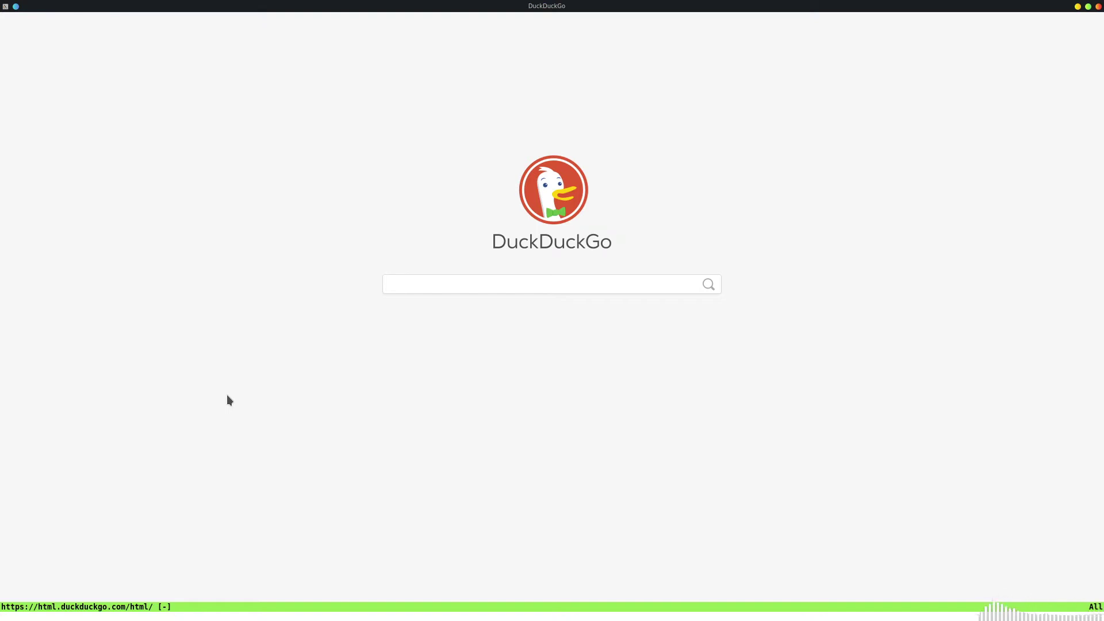
Enter input mode and search DuckDuckGo for "linux tutorial".
key("i")
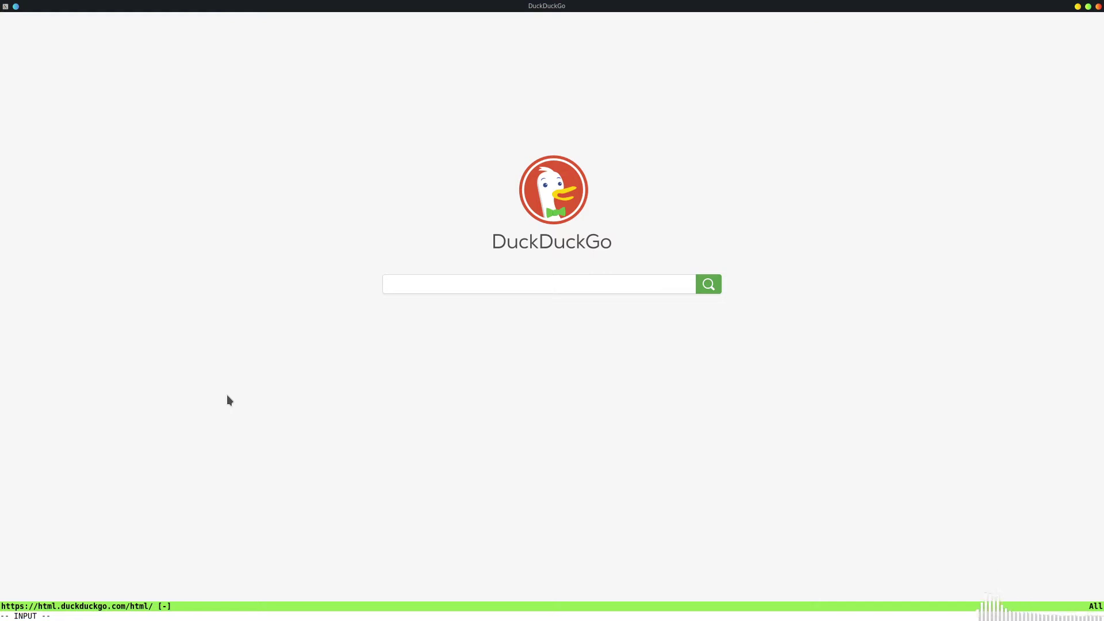
type("linux tutorial")
key("Return")
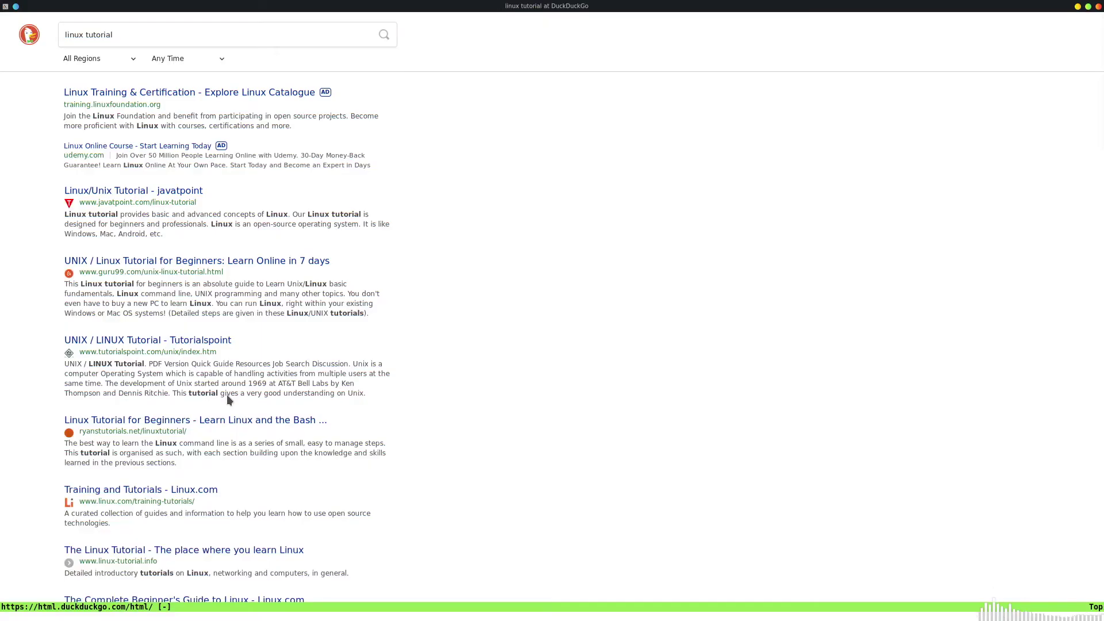
Look through the list of linux tutorial search results and return to the start of the page.
scroll(226, 395, "down", 5)
scroll(226, 394, "up", 2)
scroll(227, 394, "up", 3)
scroll(226, 394, "down", 5)
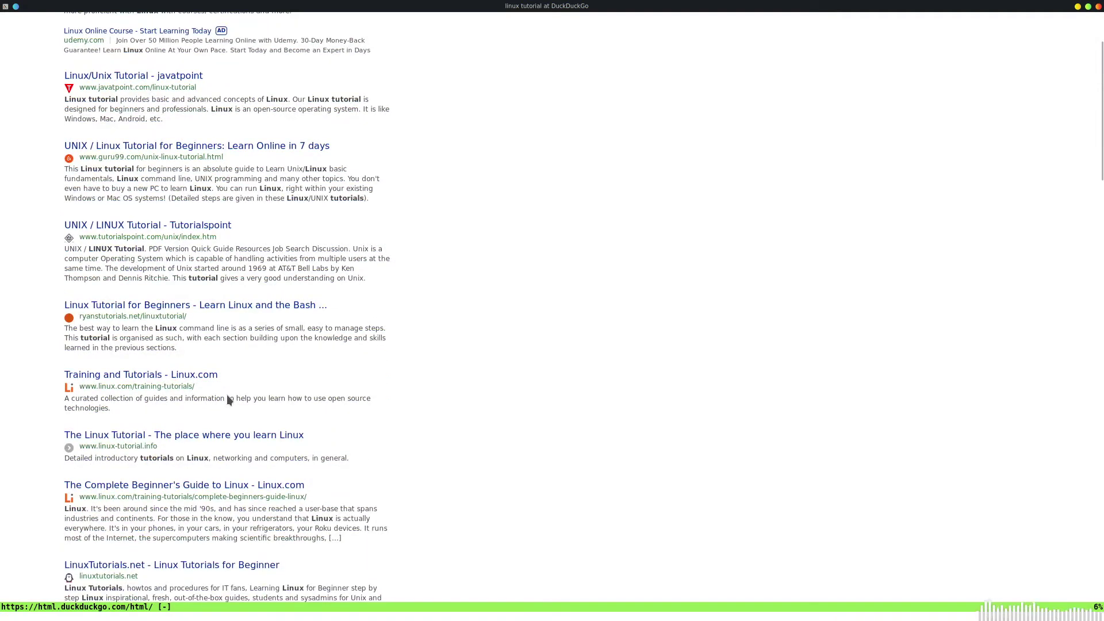
scroll(227, 396, "up", 1)
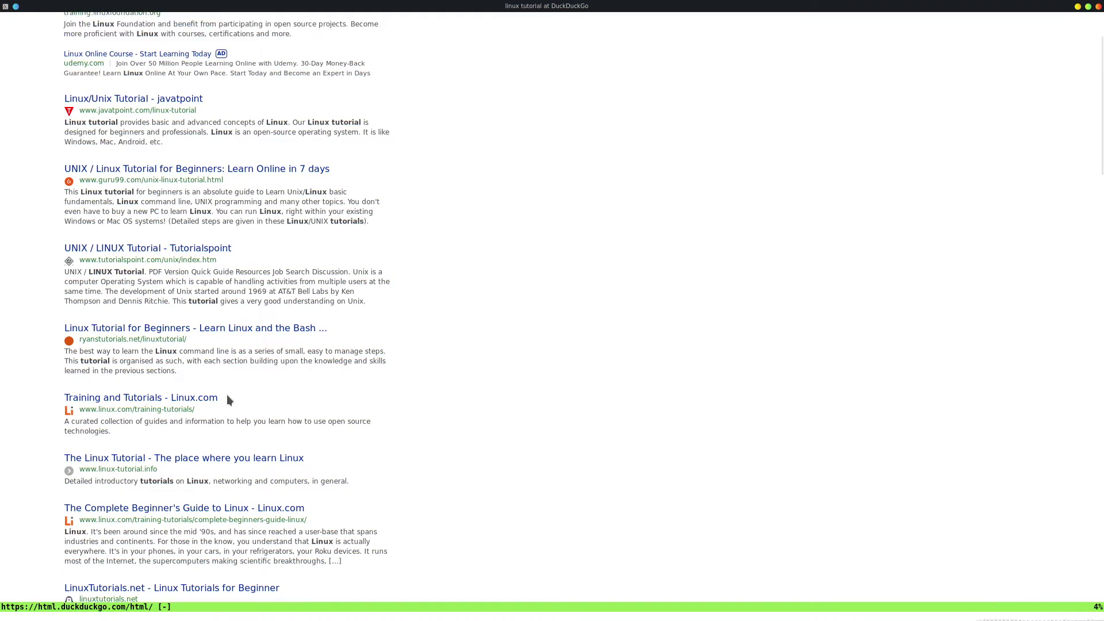
scroll(227, 397, "down", 2)
scroll(226, 394, "up", 5)
scroll(227, 394, "down", 1)
scroll(227, 394, "down", 20)
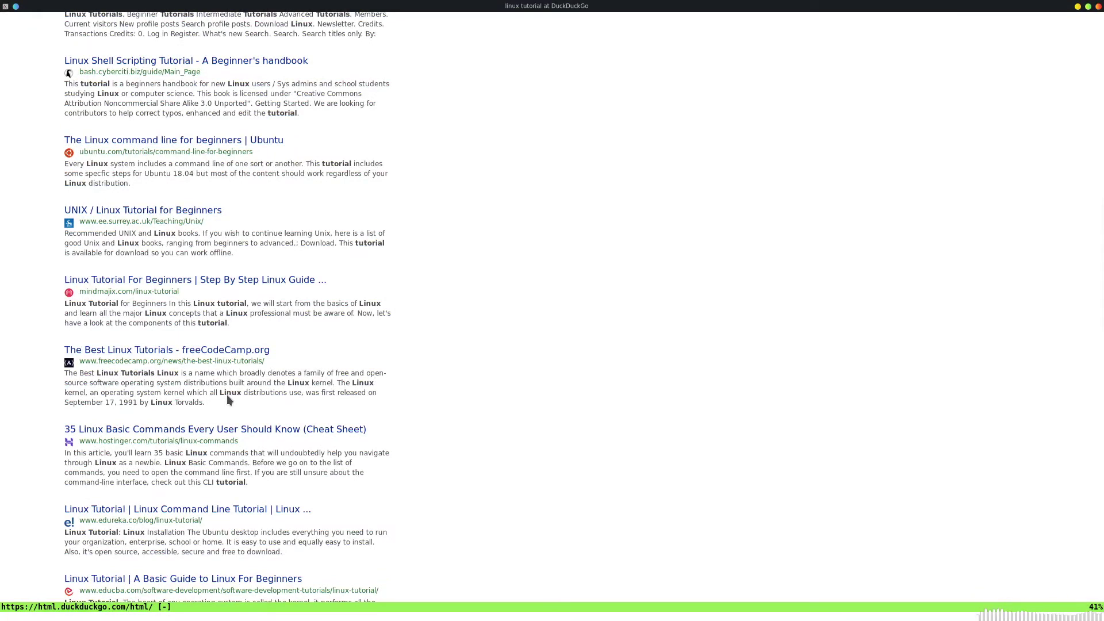
key("g")
key("g")
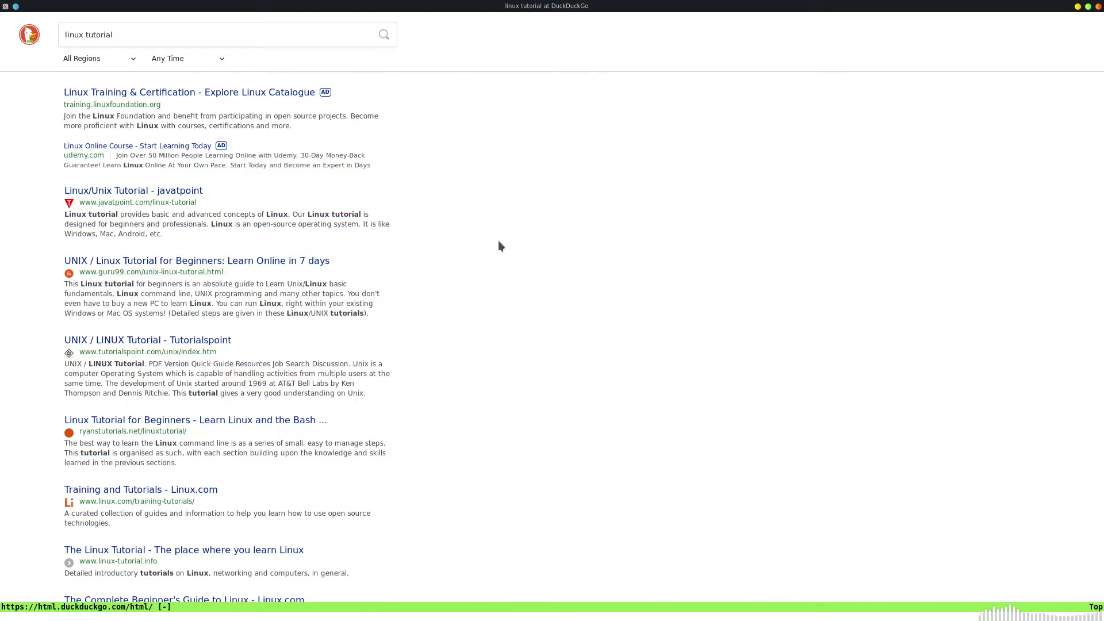
Show the link hints and open the "UNIX / LINUX Tutorial - Tutorialspoint" result with hint number 20.
key("semicolon")
key("o")
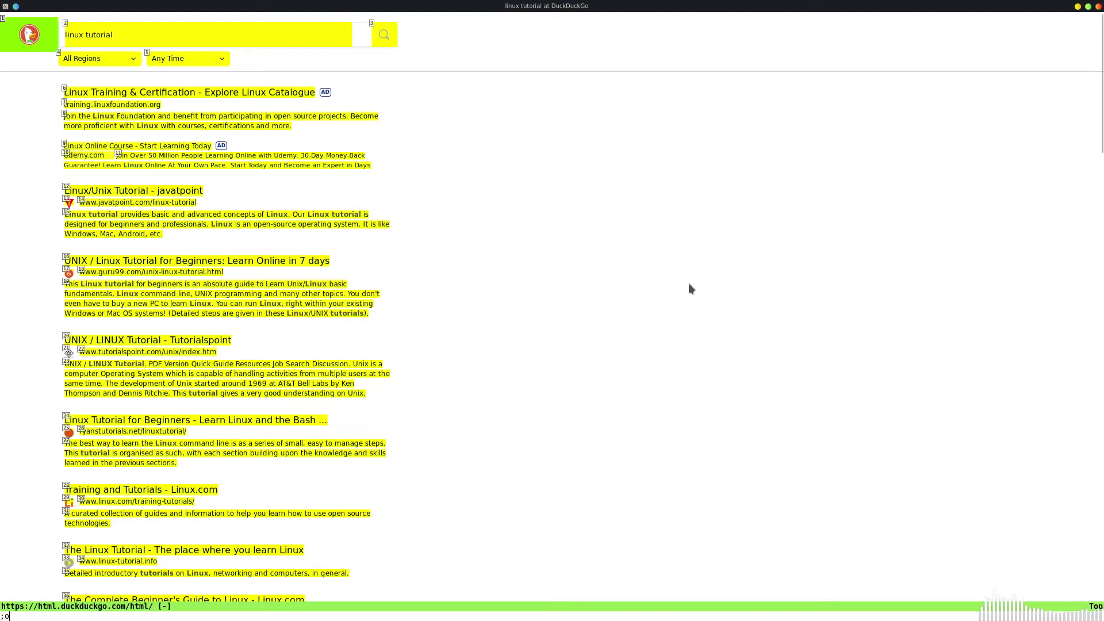
key("2")
key("0")
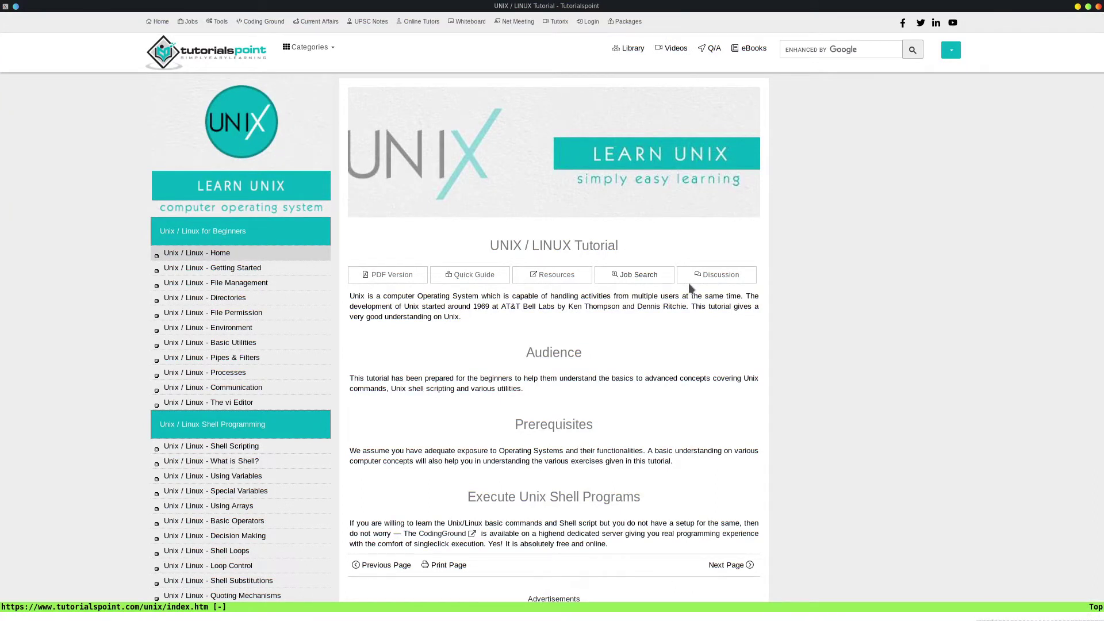
Look through the Tutorialspoint UNIX / LINUX Tutorial page down to its footer and return to its beginning.
scroll(689, 285, "down", 3)
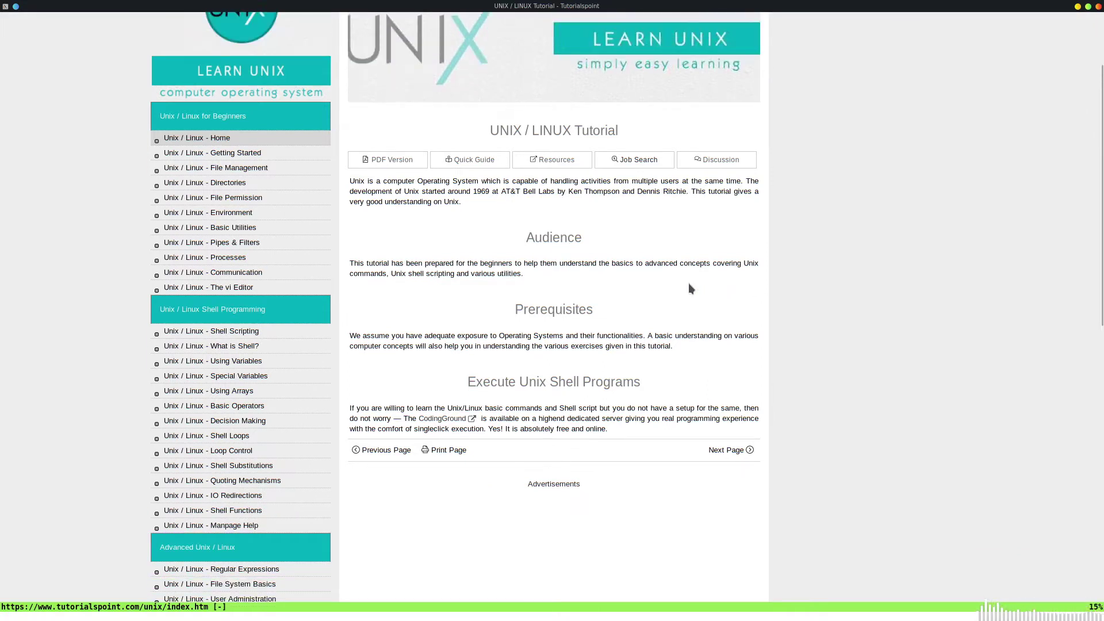
scroll(690, 287, "down", 7)
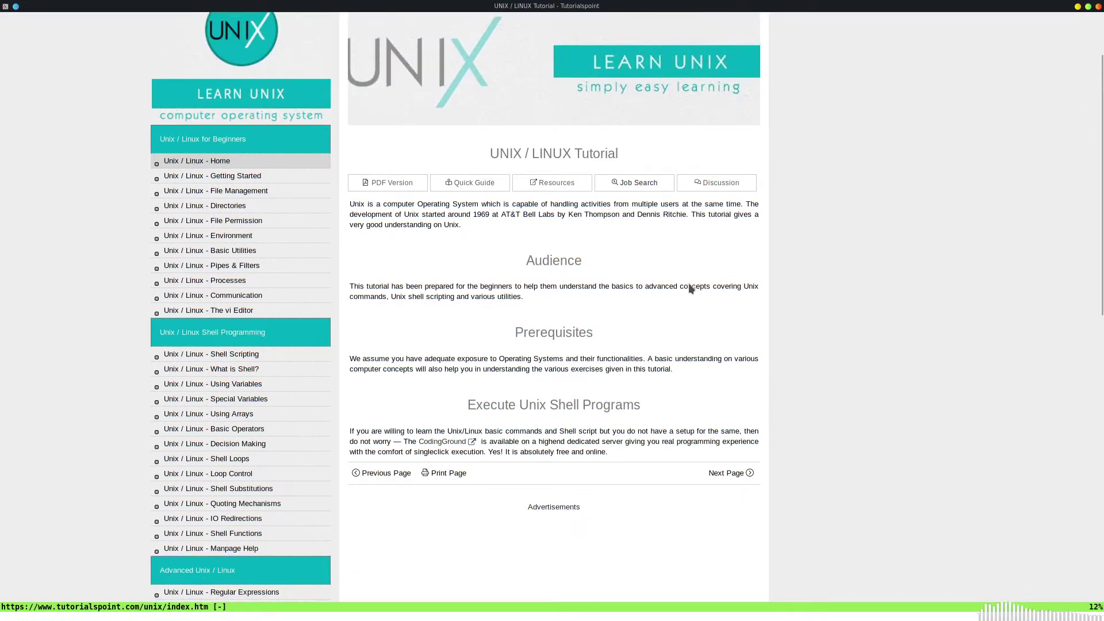
scroll(690, 287, "up", 10)
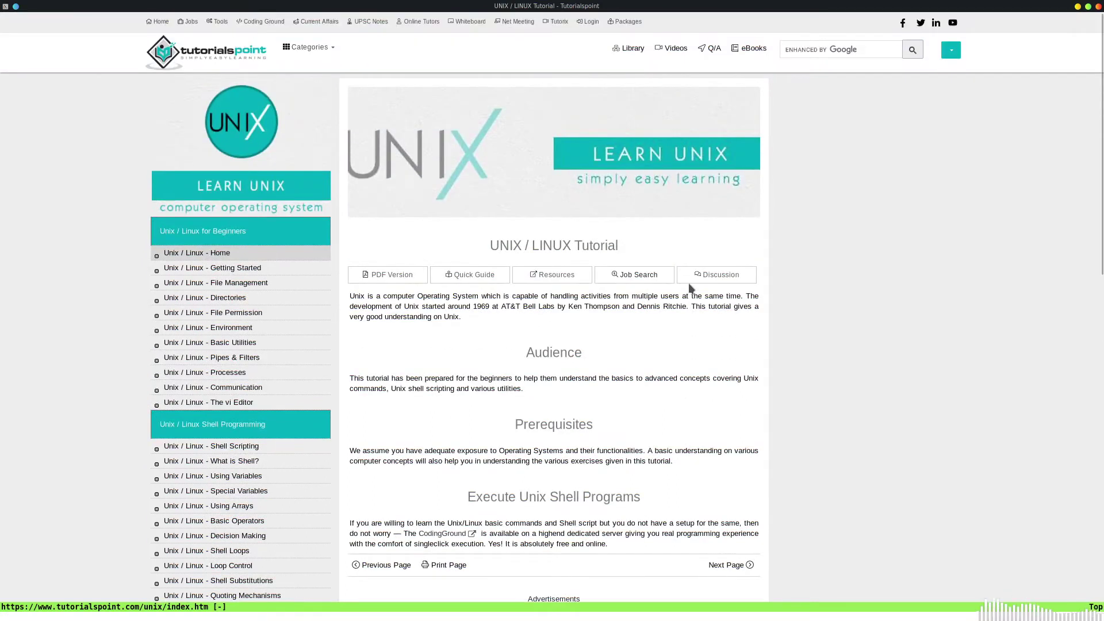
scroll(689, 286, "down", 20)
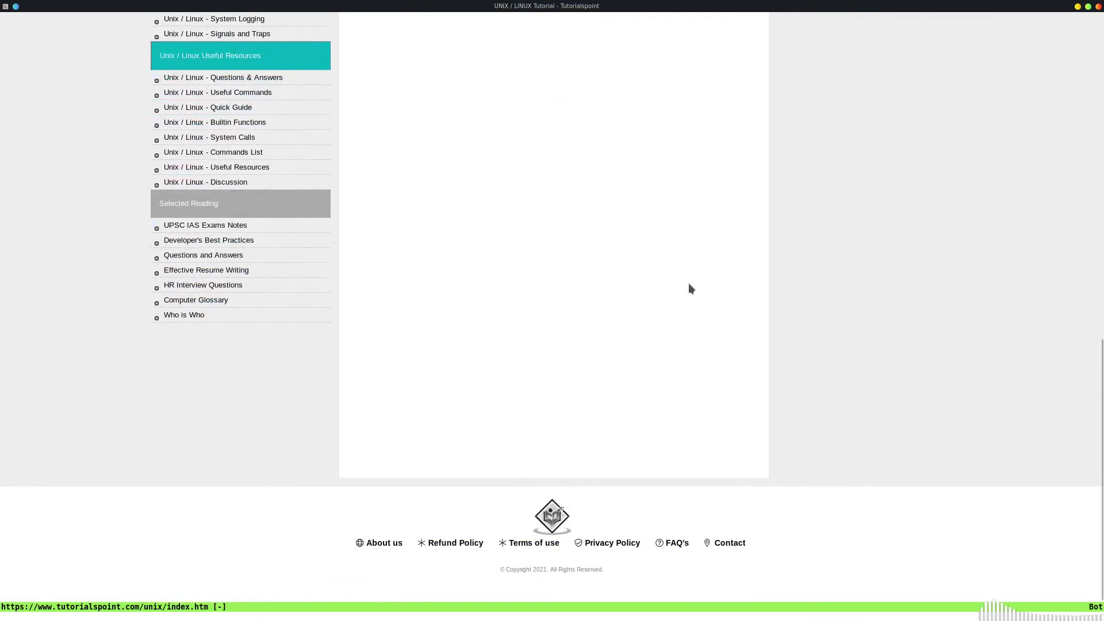
key("g")
key("g")
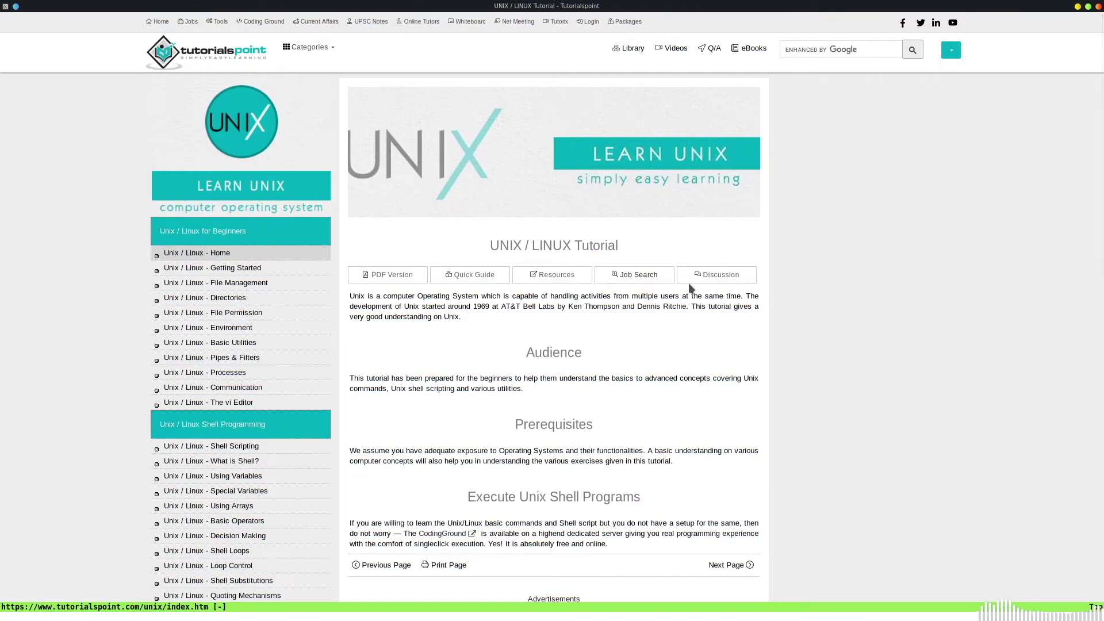
Put the focus in the Tutorialspoint page's search field and leave input mode again.
key("g")
key("i")
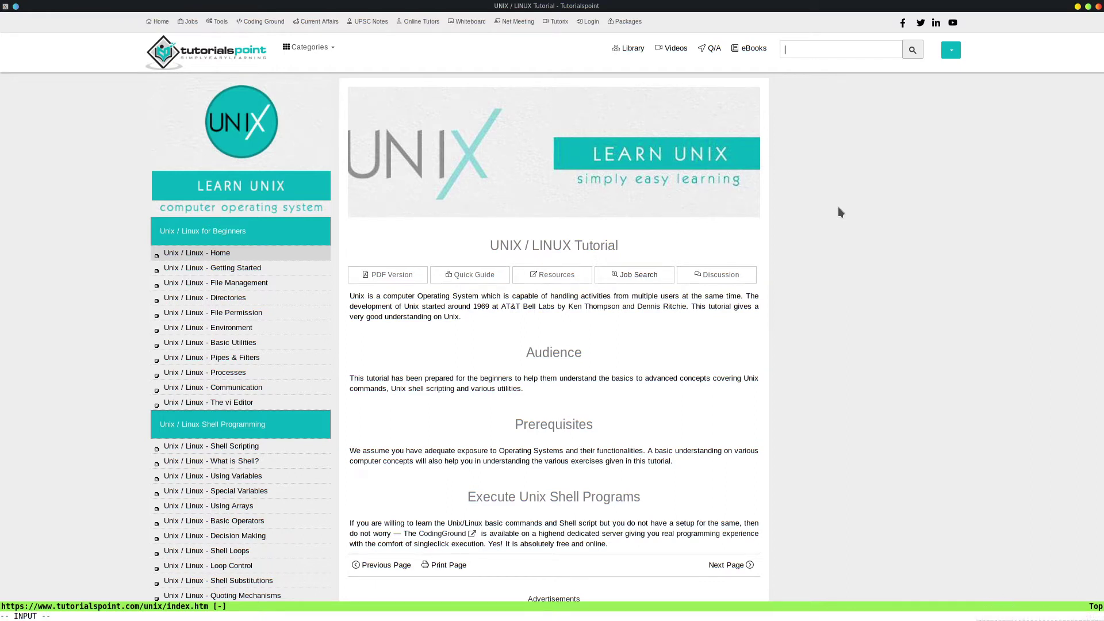
key("Escape")
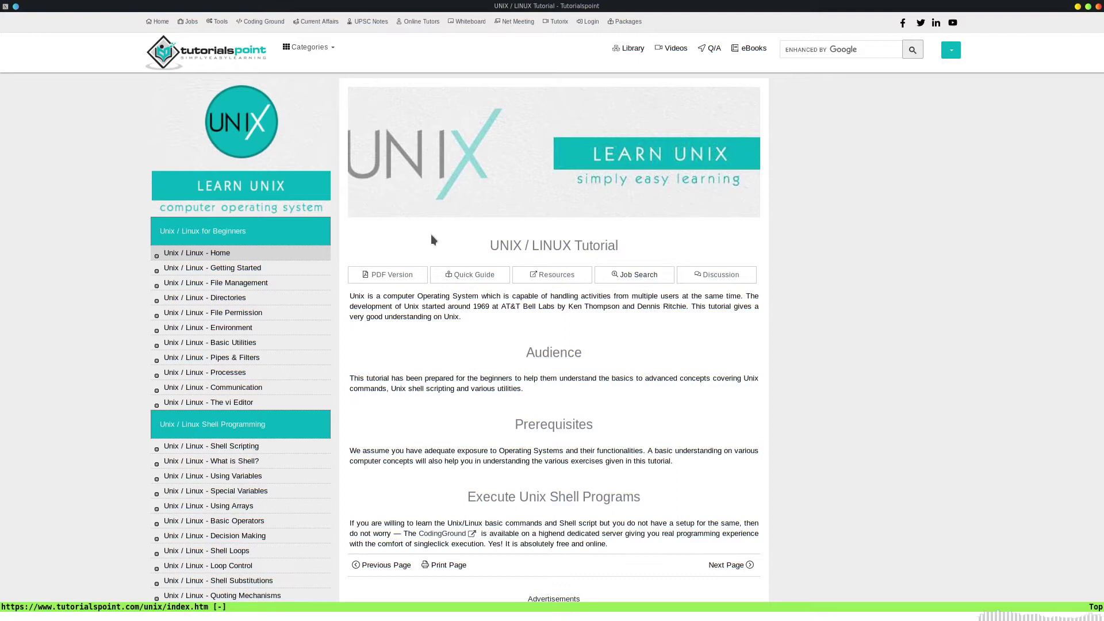
Move back and forward through the browsing history to the DuckDuckGo image results for trees.
key("semicolon")
key("semicolon")
key("H")
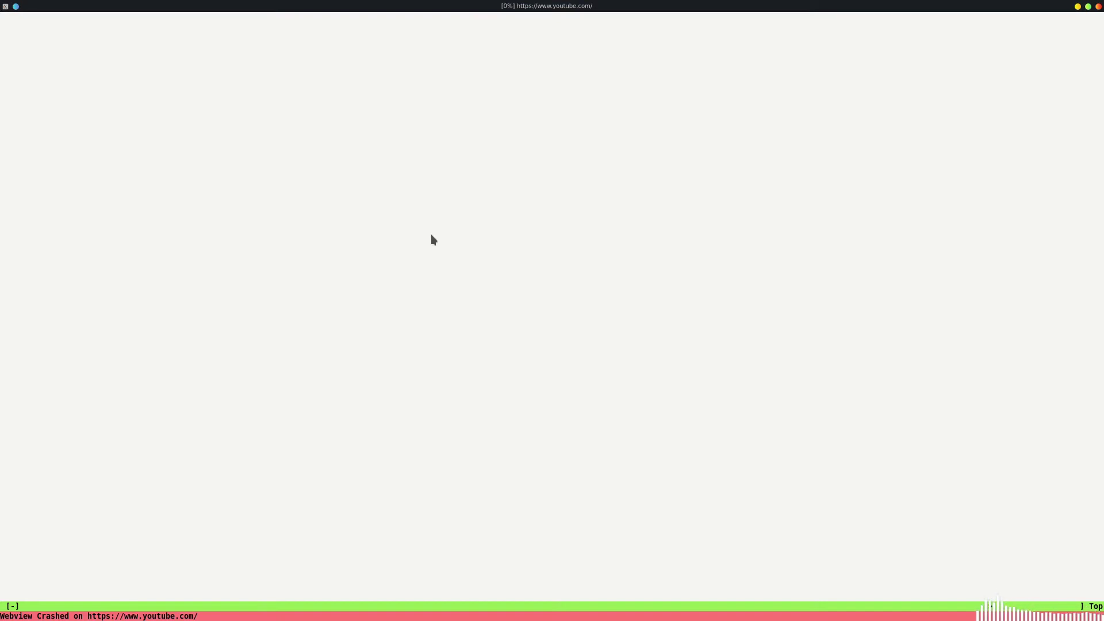
key("L")
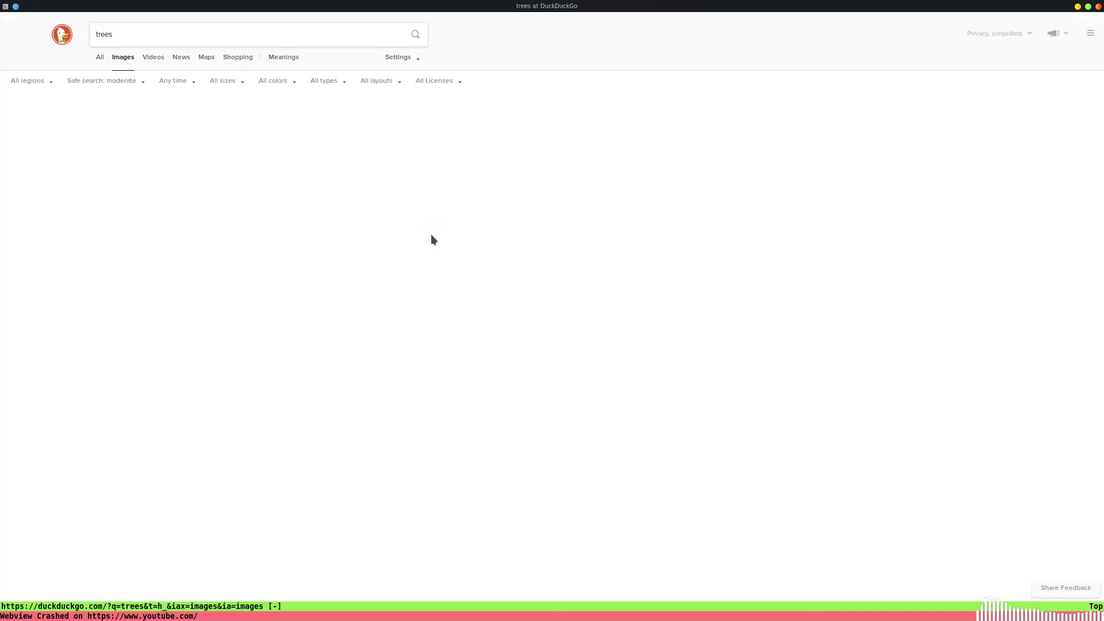
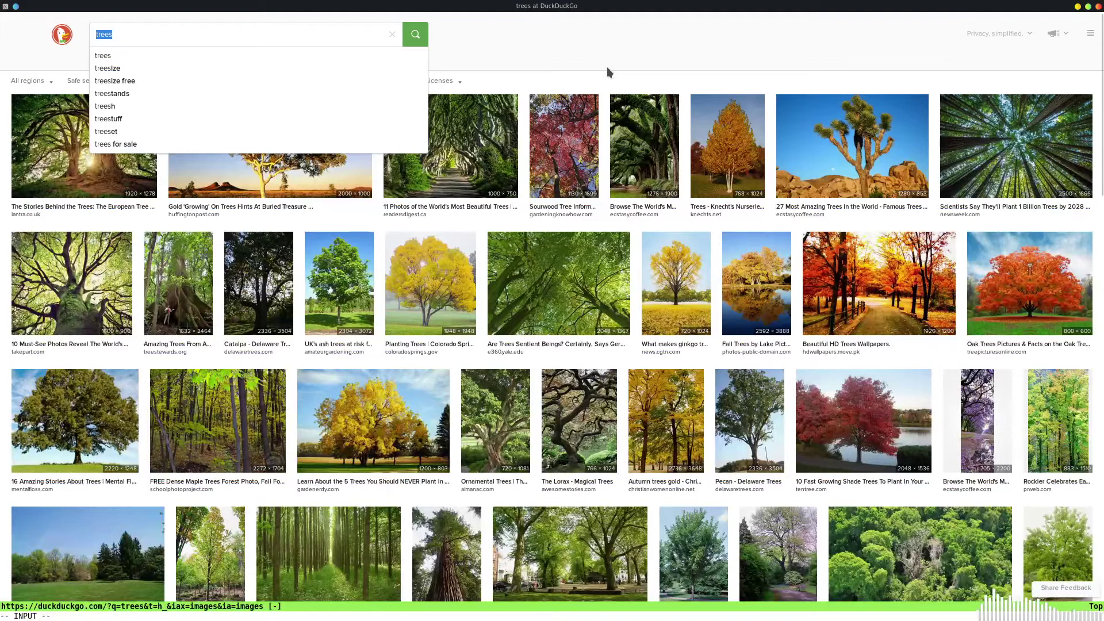
Clear the DuckDuckGo search field, leave it, then focus the page's input field by command and leave input mode.
type("o")
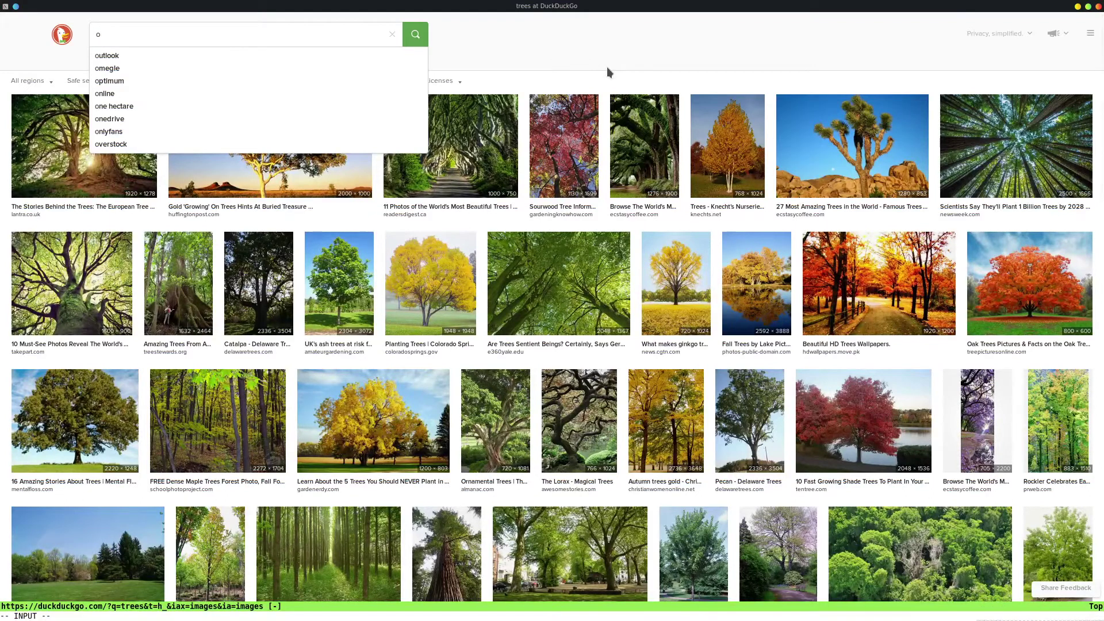
key("BackSpace")
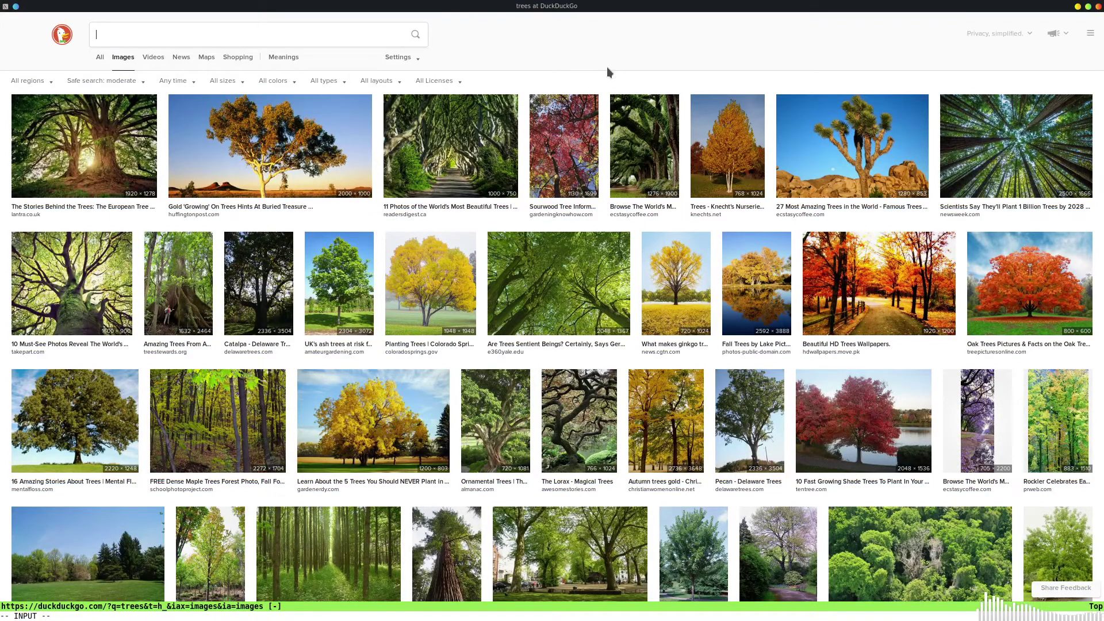
left_click(596, 51)
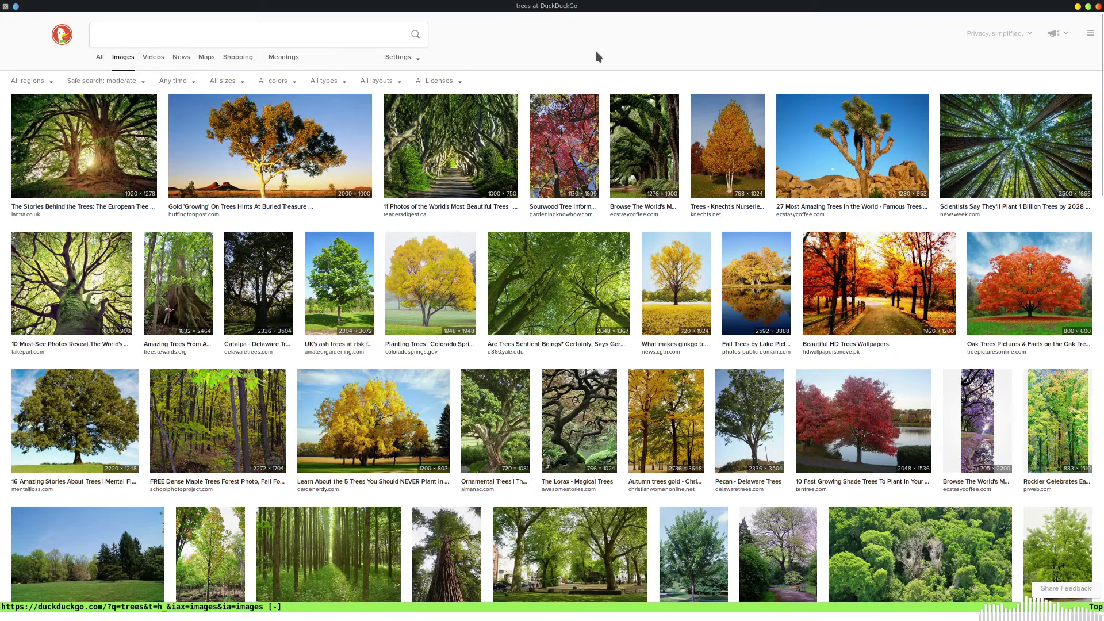
key("g")
key("i")
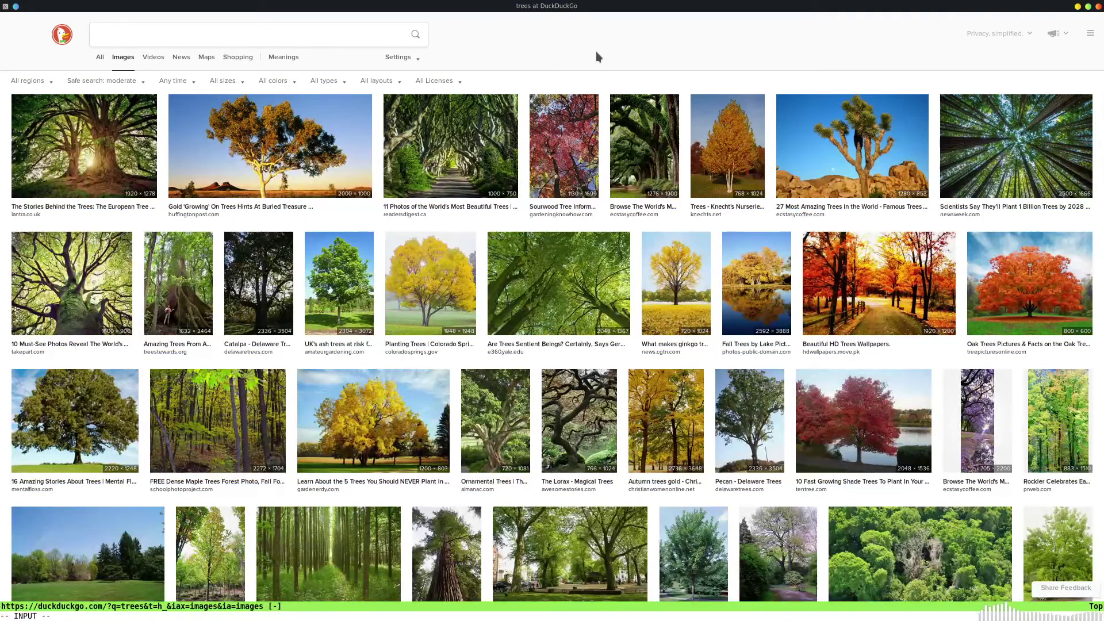
key("Escape")
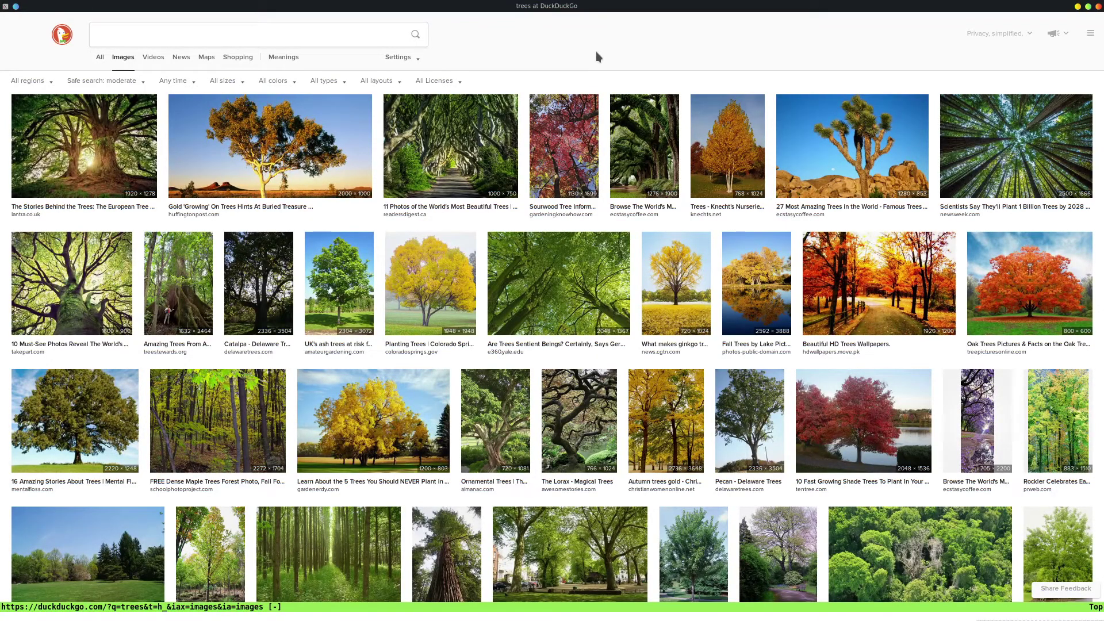
Open google.com and search for "test search".
key("o")
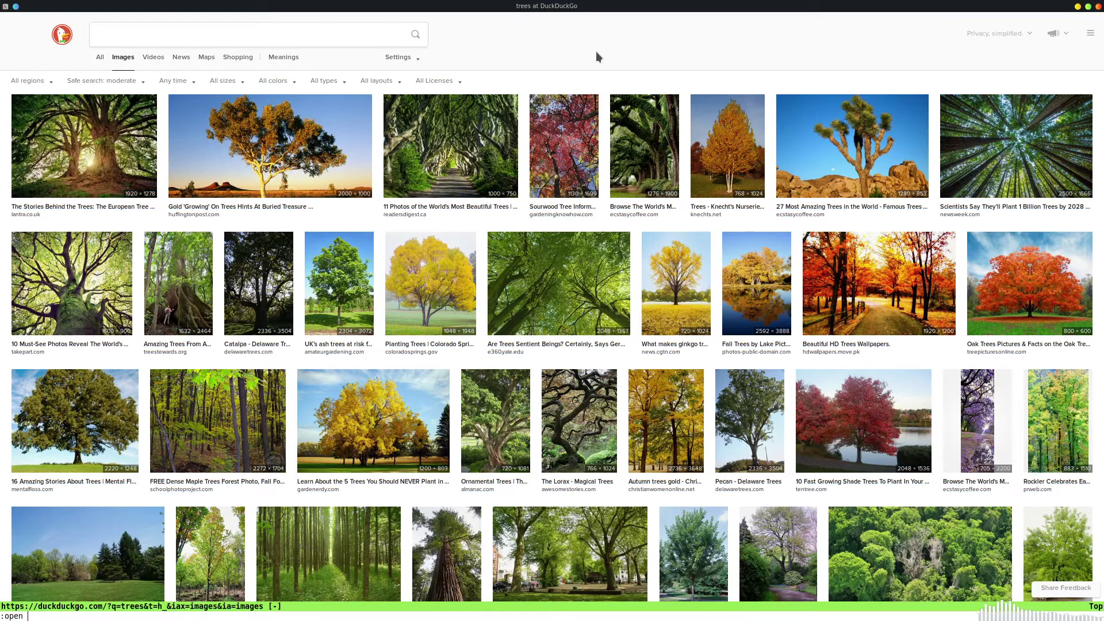
type("google.com")
key("Return")
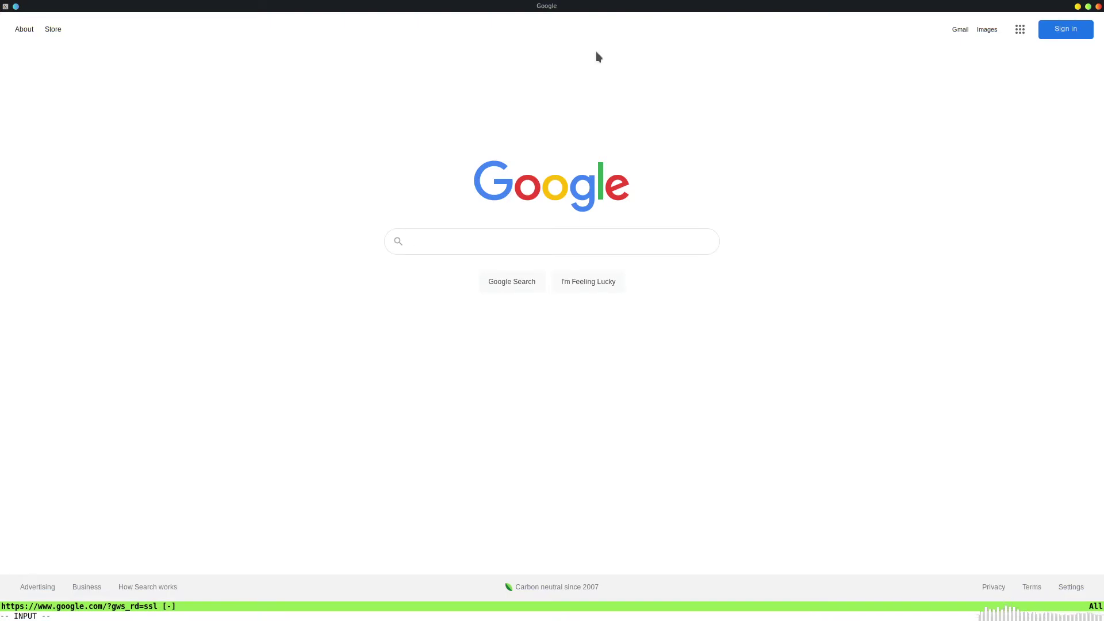
type("test ser")
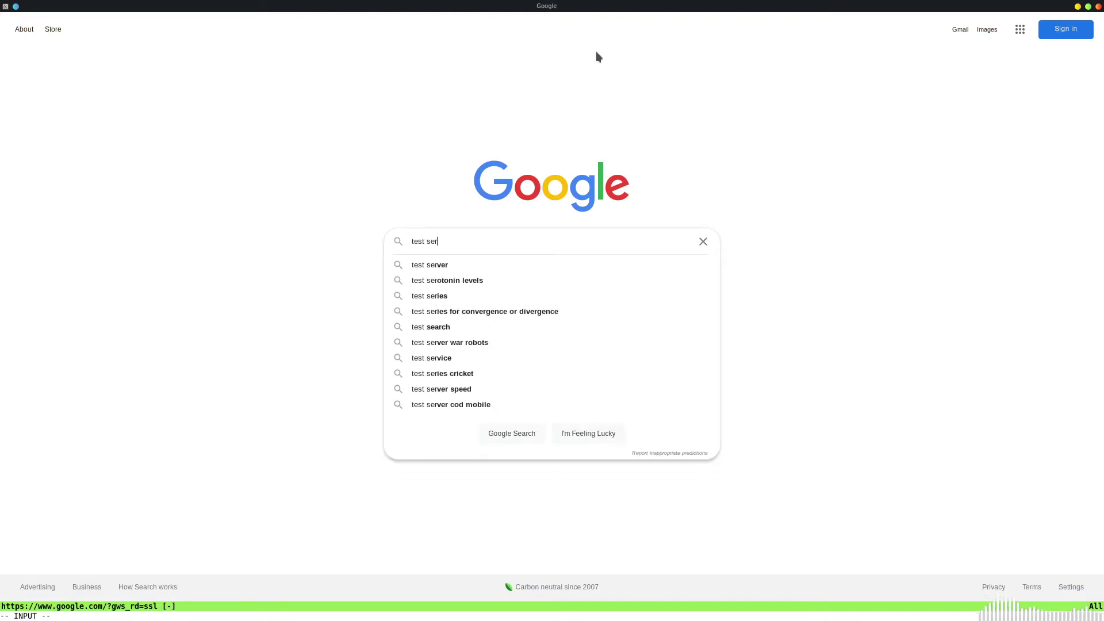
key("BackSpace")
type("arch")
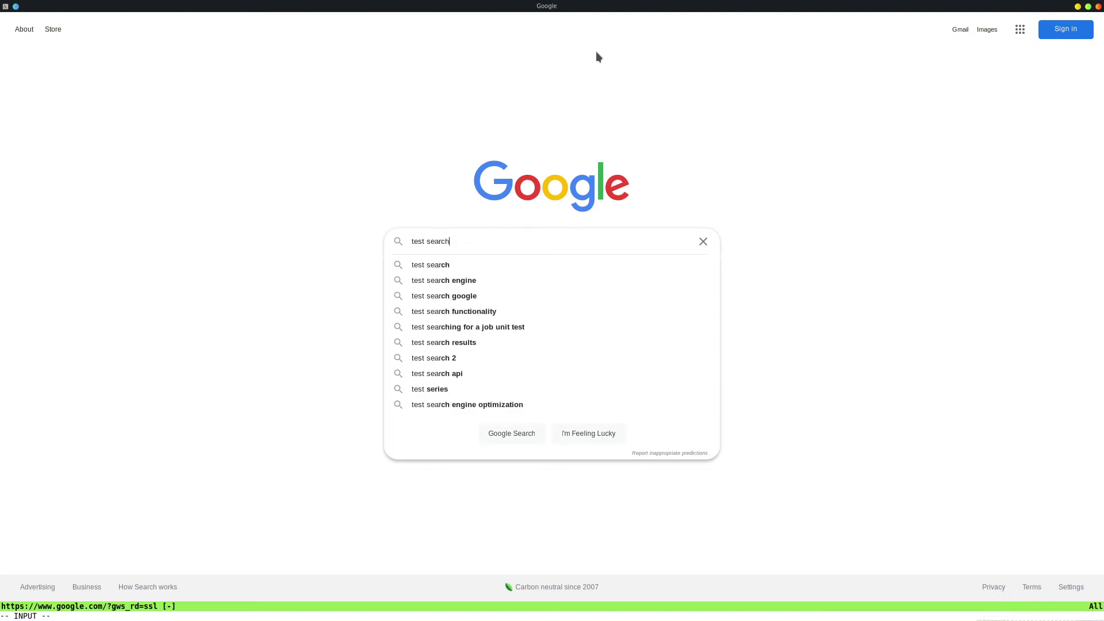
key("Return")
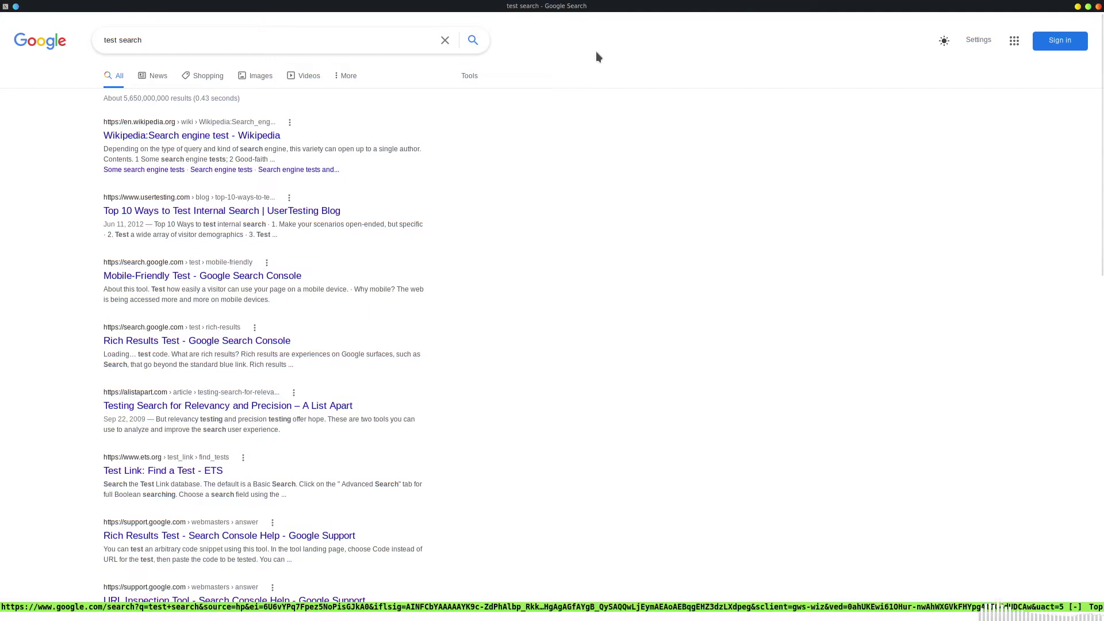
Show the link hints on the Google results page, dismiss them and reload the page.
key("semicolon")
key("o")
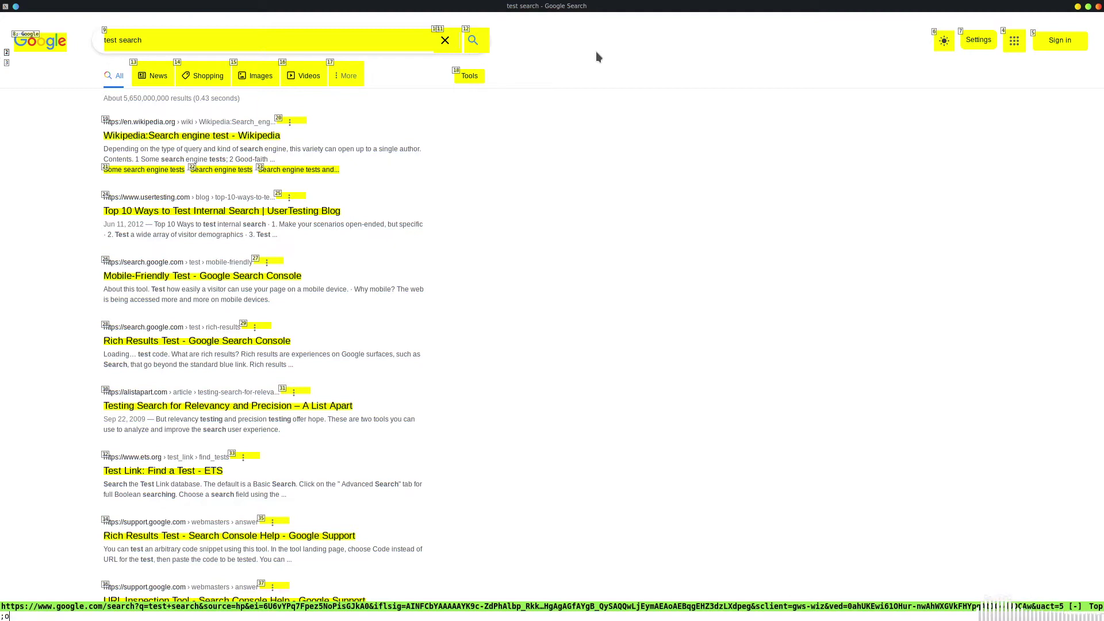
key("Escape")
key("r")
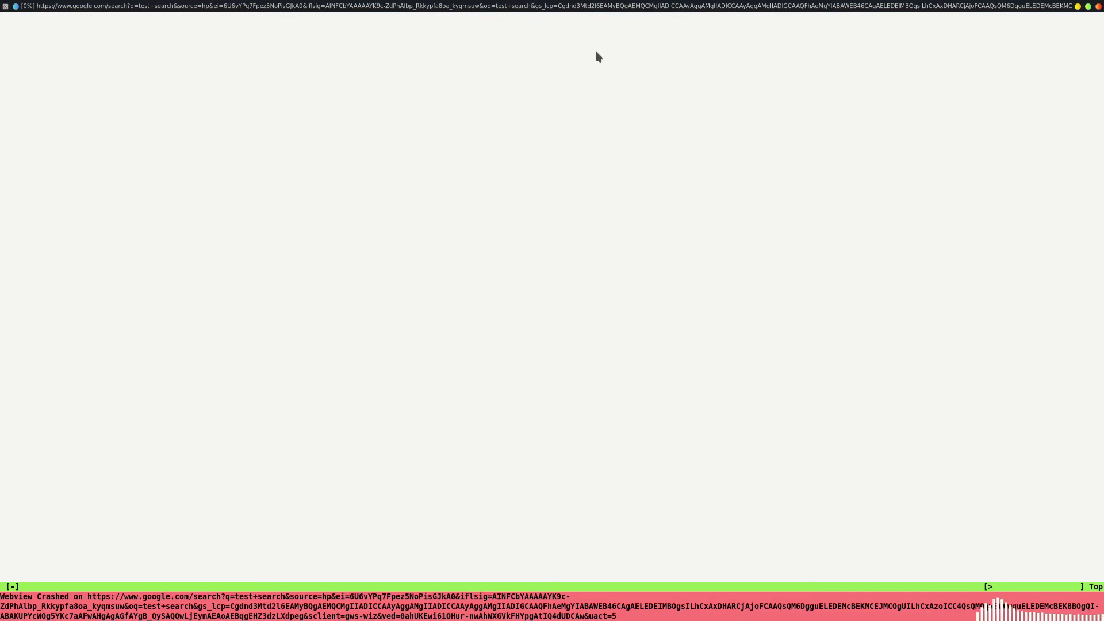
Reopen google.com and repeat the search for "test search".
key("o")
type("google.com")
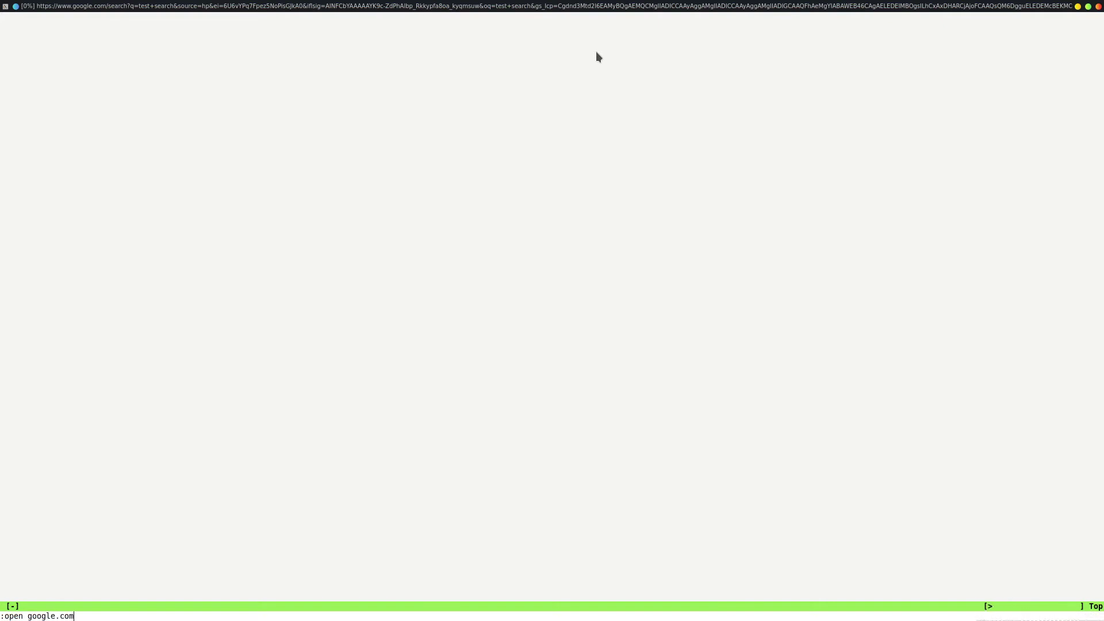
key("Return")
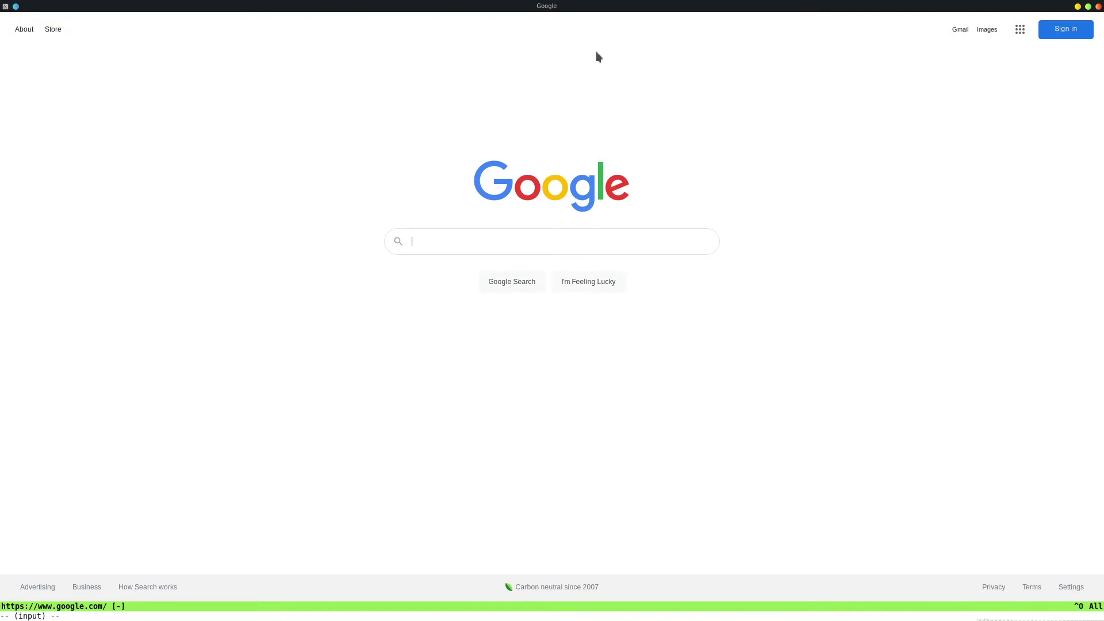
type("test search")
key("Return")
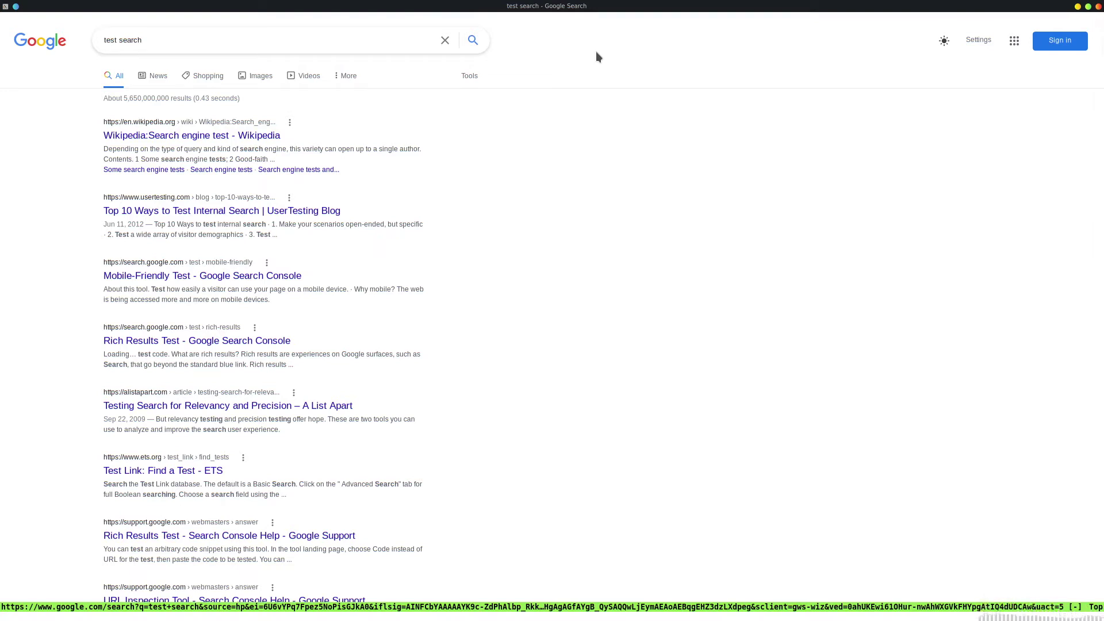
Step back and forward through the browsing history from the "test search" results.
key("ctrl+o")
key("ctrl+i")
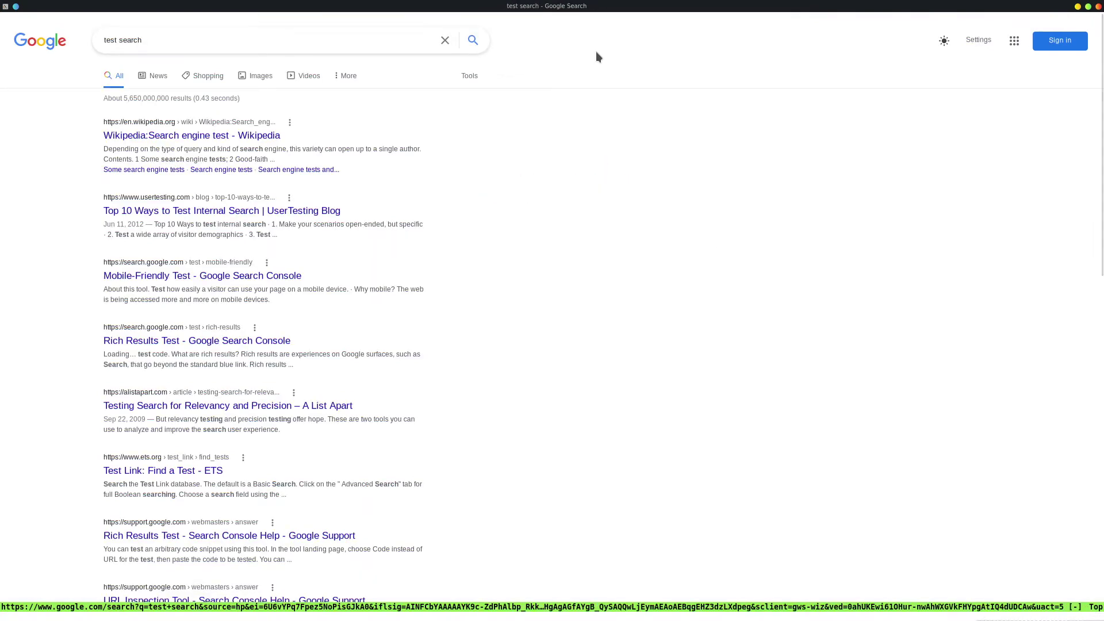
key("ctrl+o")
key("ctrl+i")
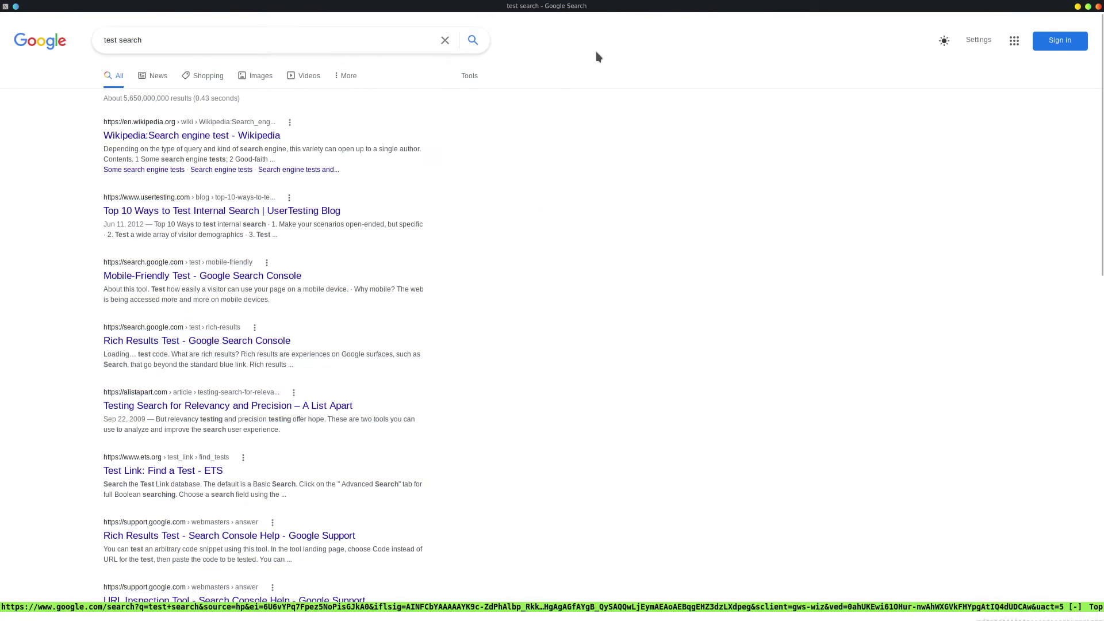
key("ctrl+o")
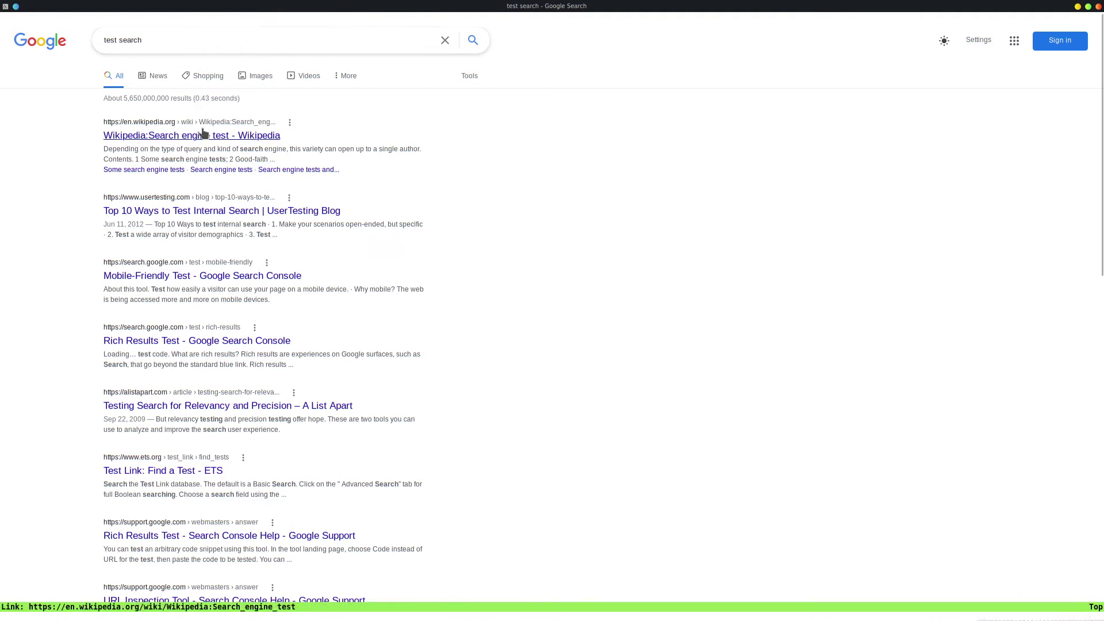
Try to open the "Mobile-Friendly Test - Google Search Console" result with link hint number 26.
key("semicolon")
key("o")
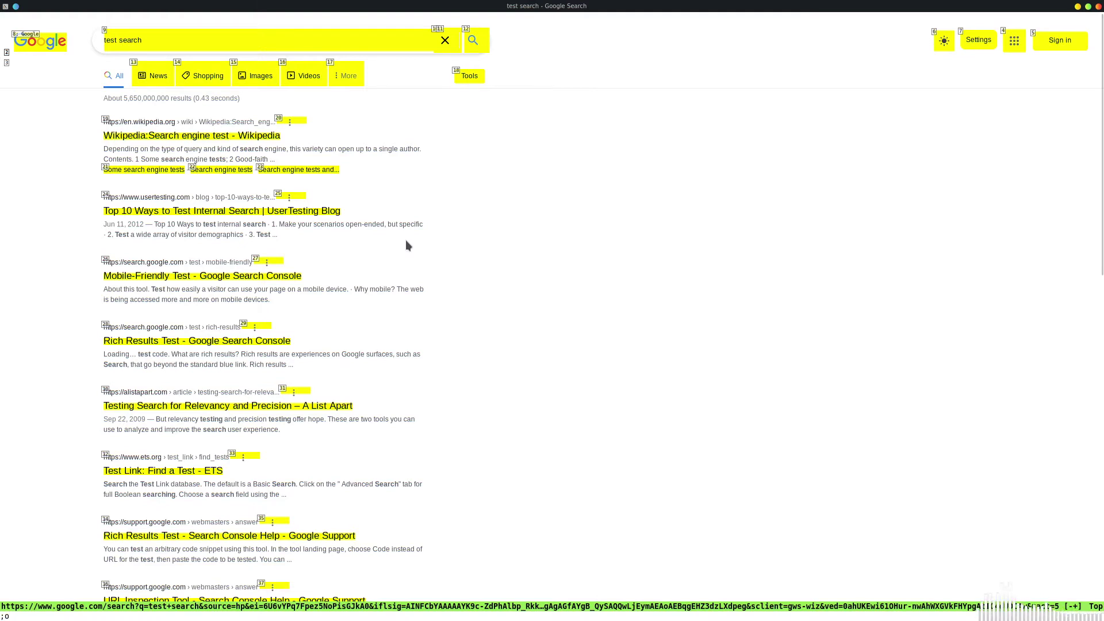
key("2")
key("6")
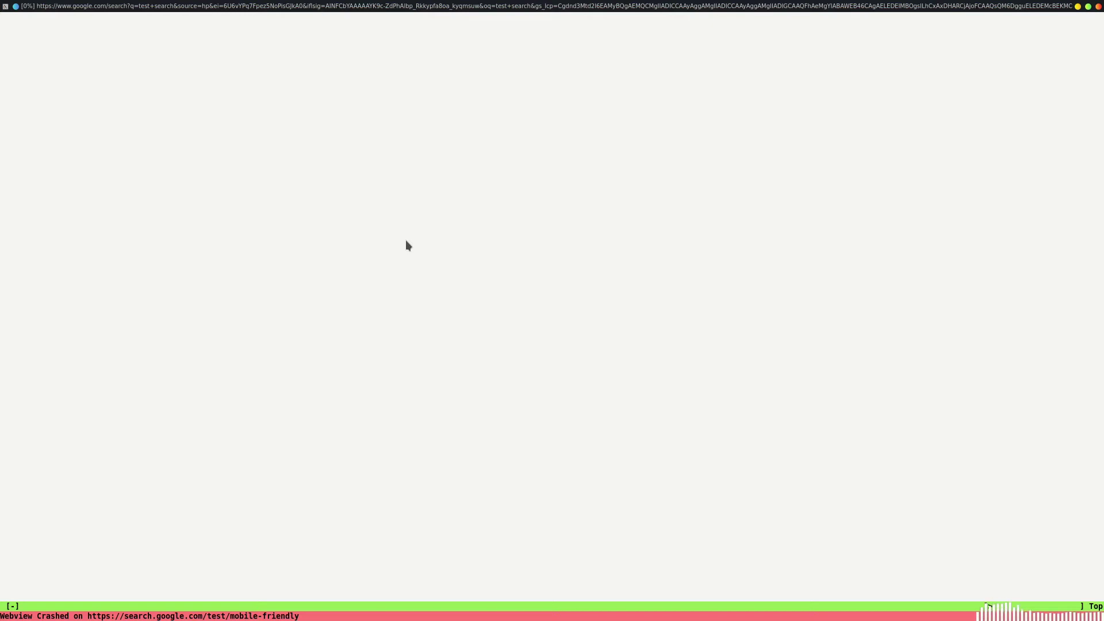
Open html.duckduckgo.com and search for "linhux tutorial".
key("o")
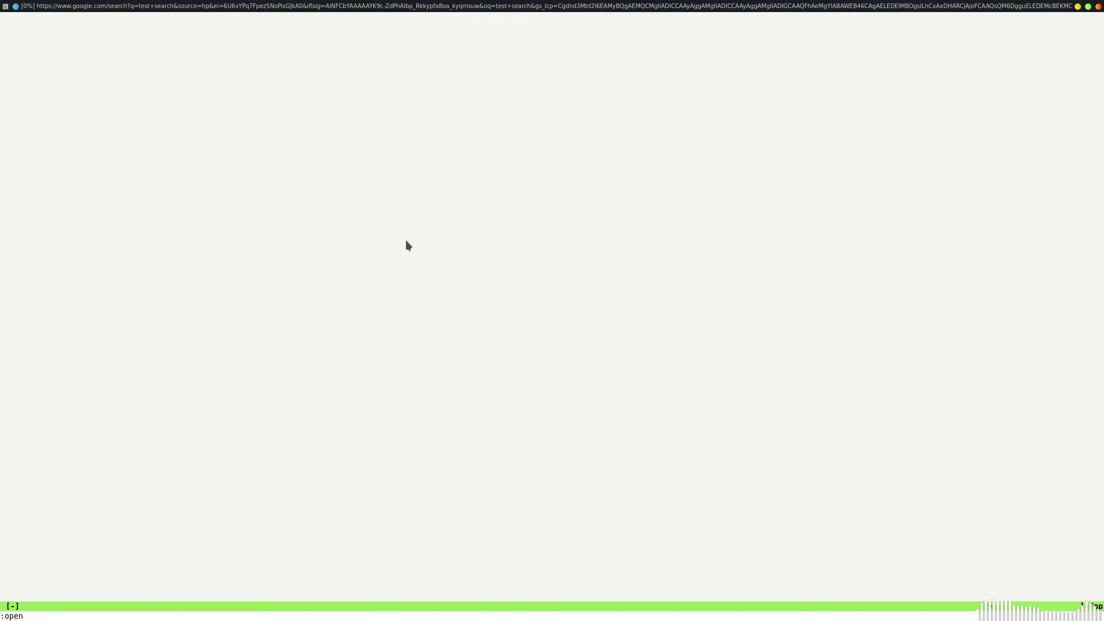
type("html.duckduck")
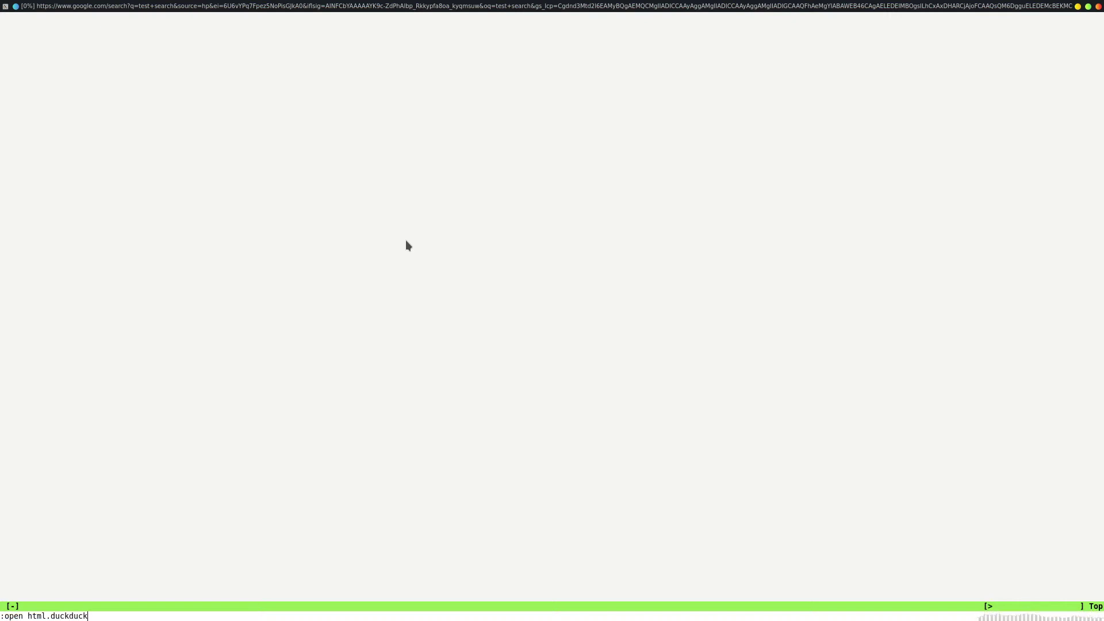
type("go.com")
key("Return")
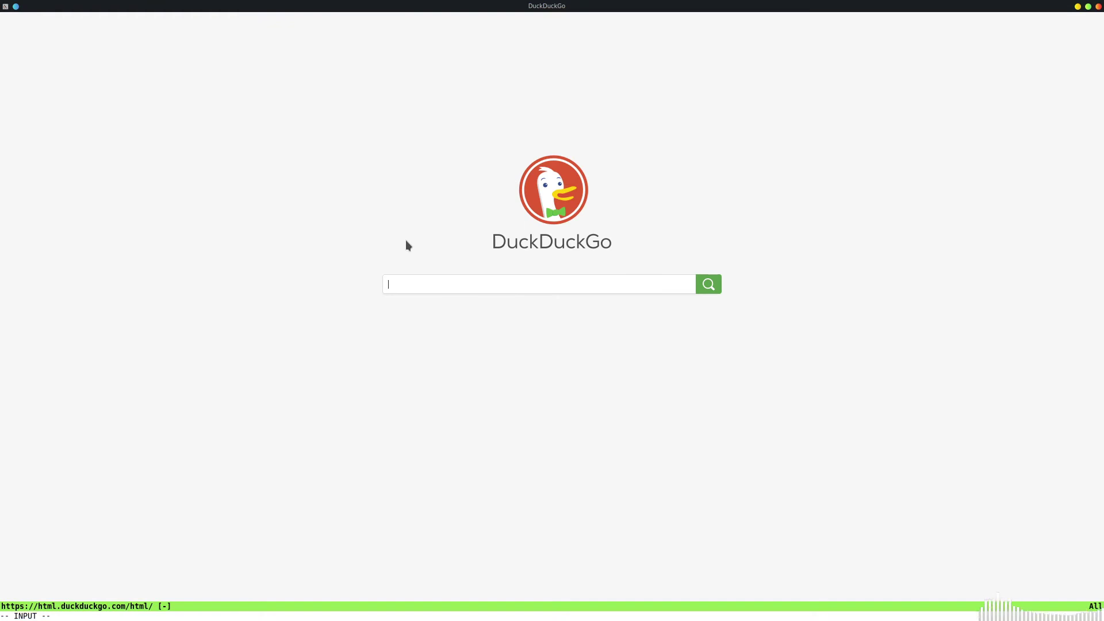
type("linhux t")
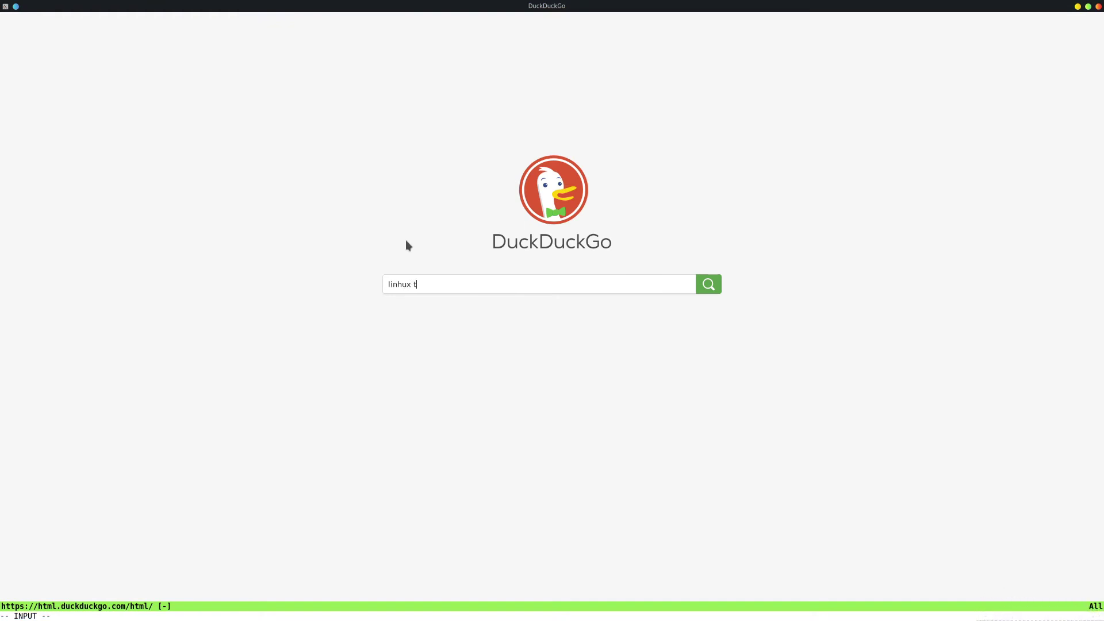
type("utorial")
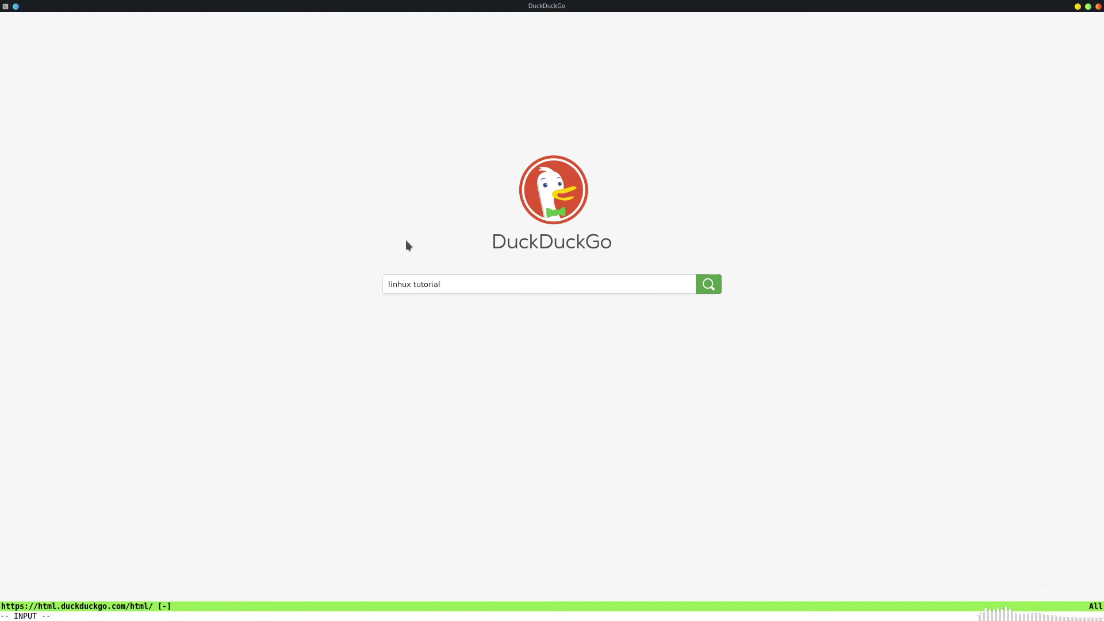
key("Return")
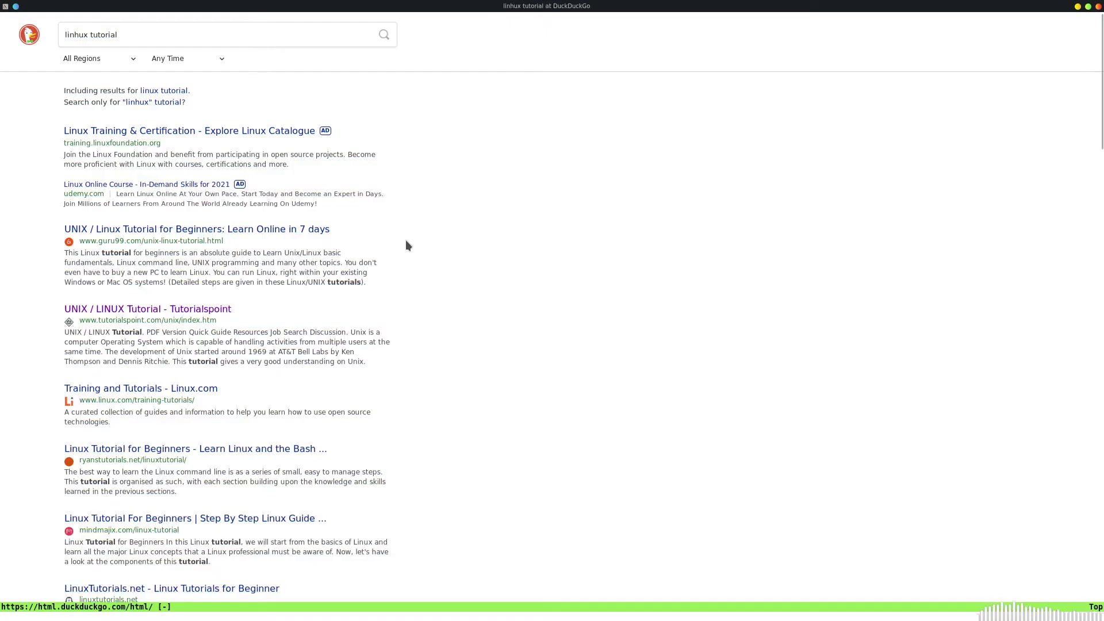
key("semicolon")
key("o")
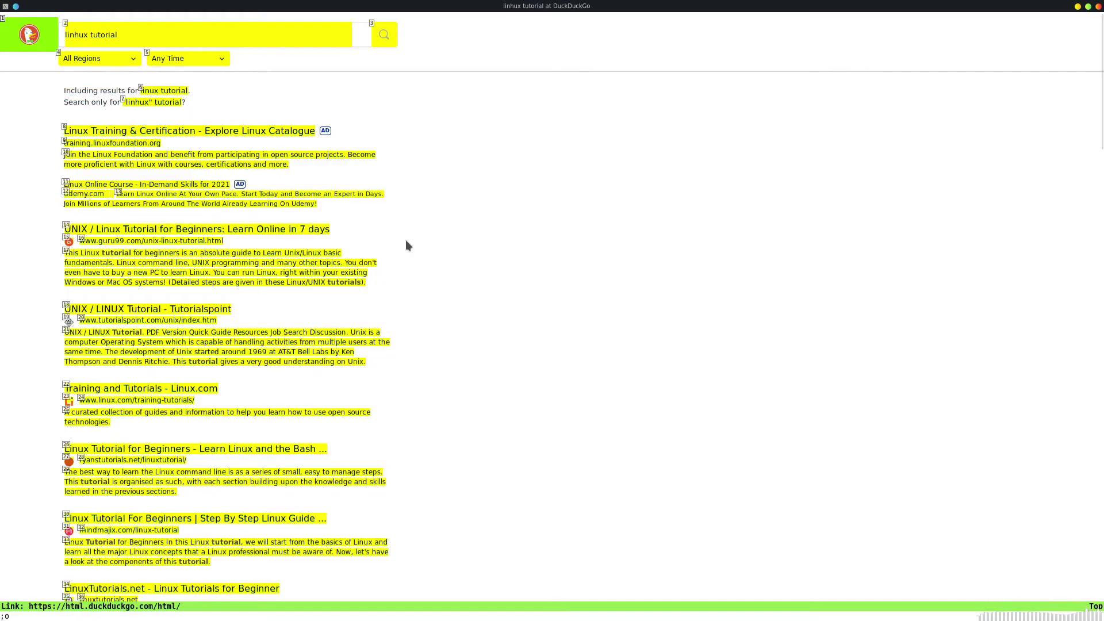
type("jjj")
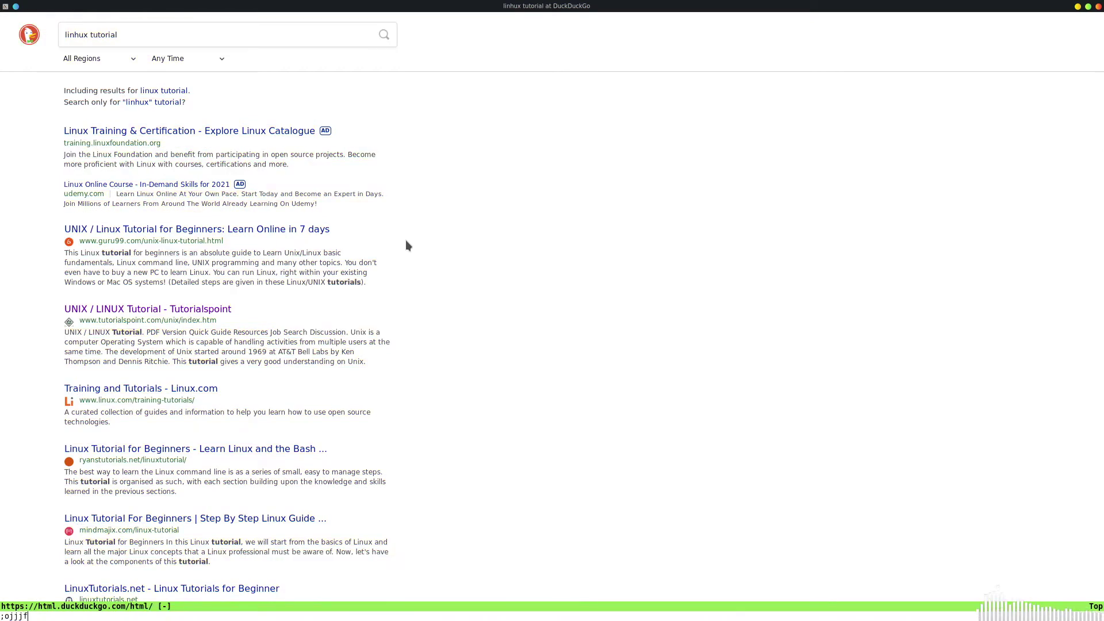
type("f")
key("Escape")
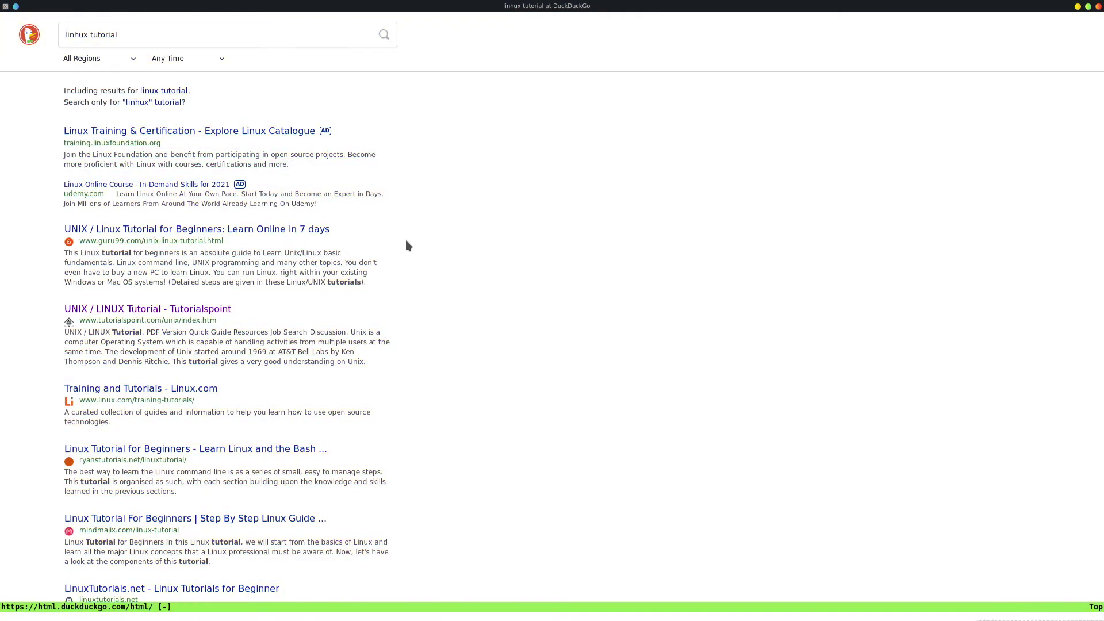
key("semicolon")
type("ojj")
key("BackSpace")
key("Escape")
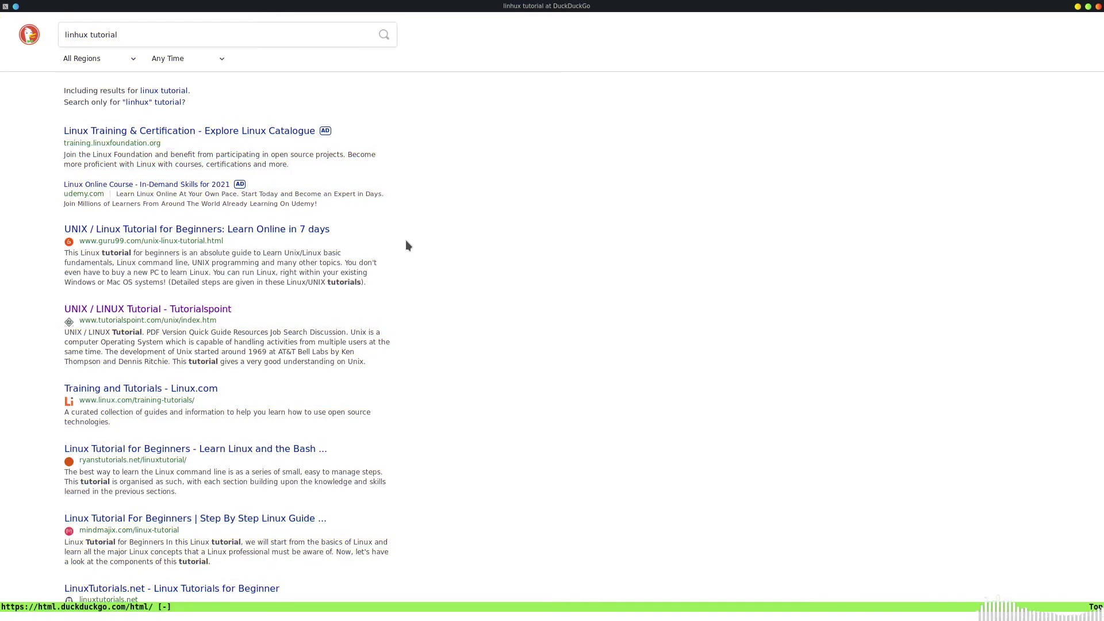
Show the link hints and open the "Linux Tutorial For Beginners | Step By Step Linux Guide" result with hint number 30.
key("semicolon")
key("o")
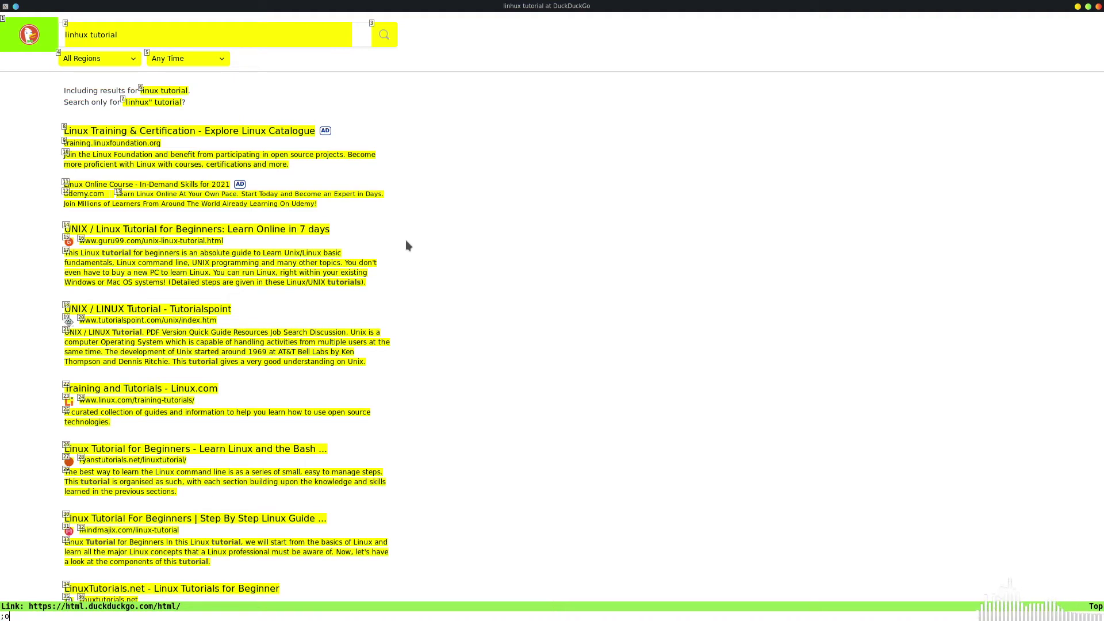
type("30")
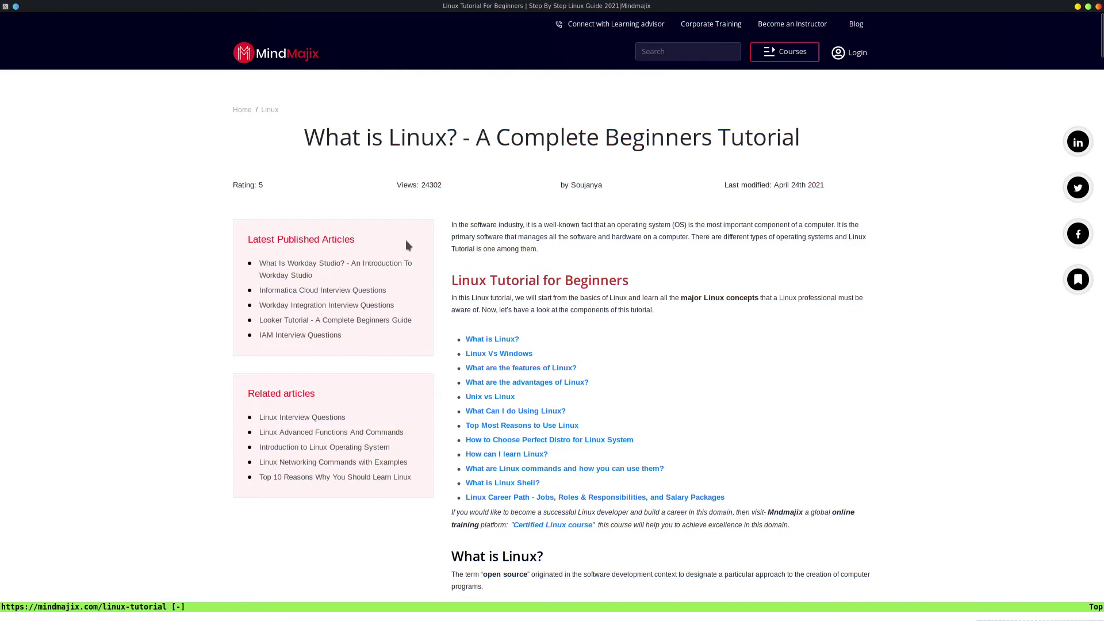
Skim the opening sections of the "What is Linux? - A Complete Beginners Tutorial" article.
scroll(406, 245, "down", 3)
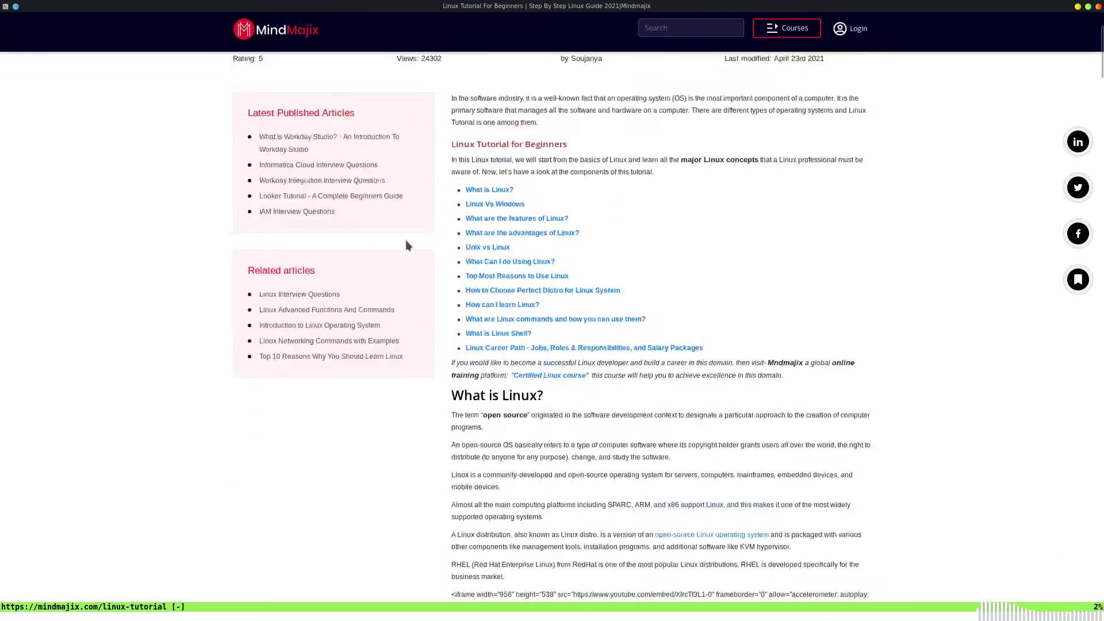
scroll(405, 246, "up", 1)
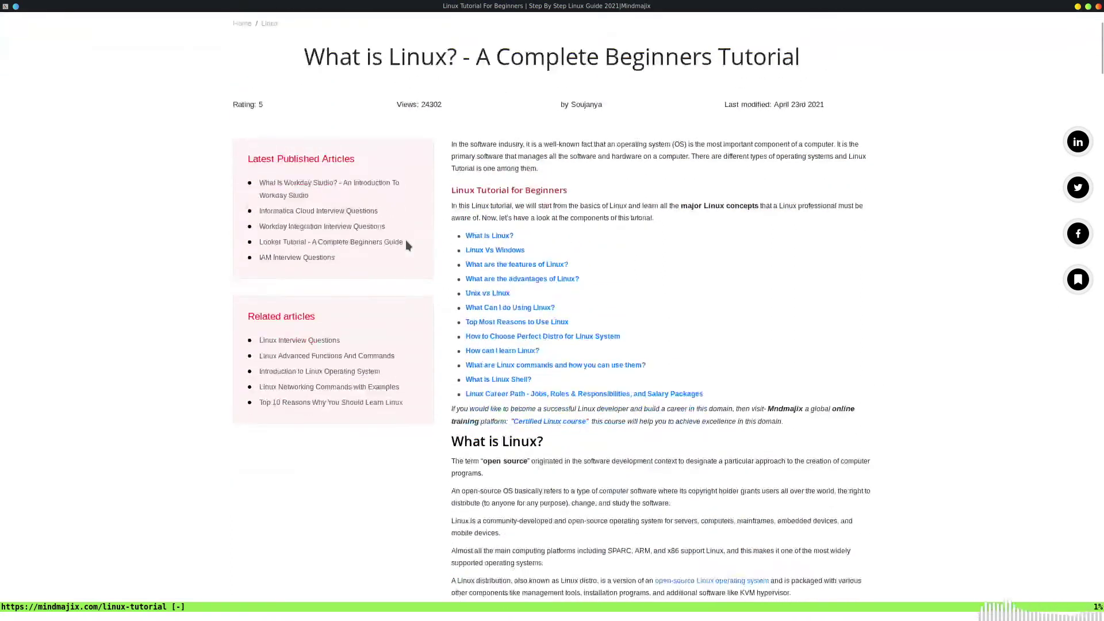
scroll(405, 246, "down", 2)
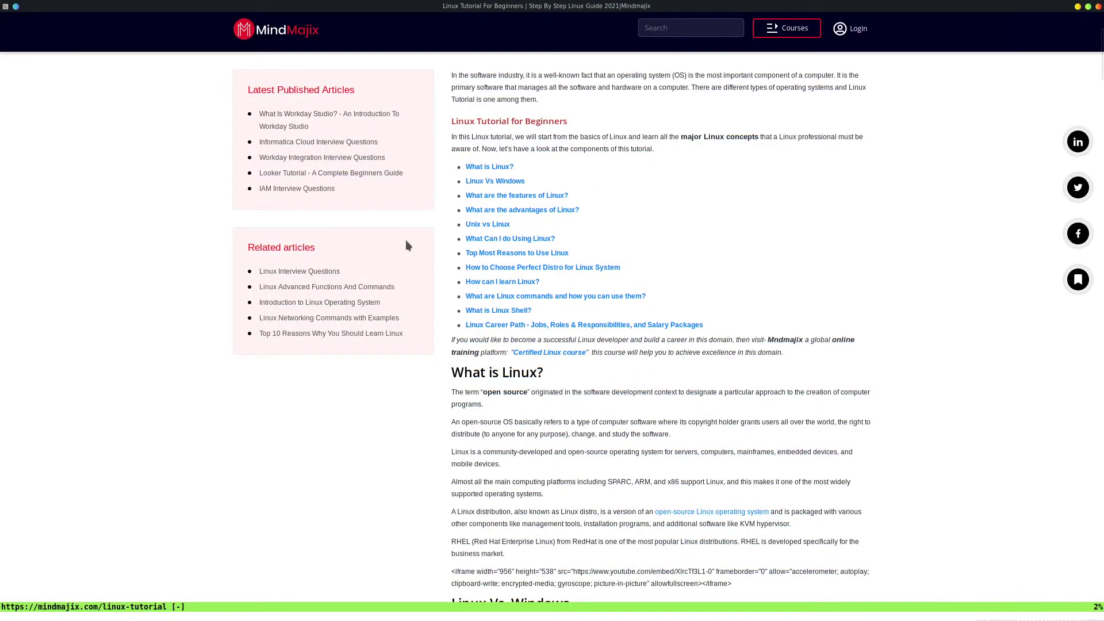
scroll(407, 245, "down", 2)
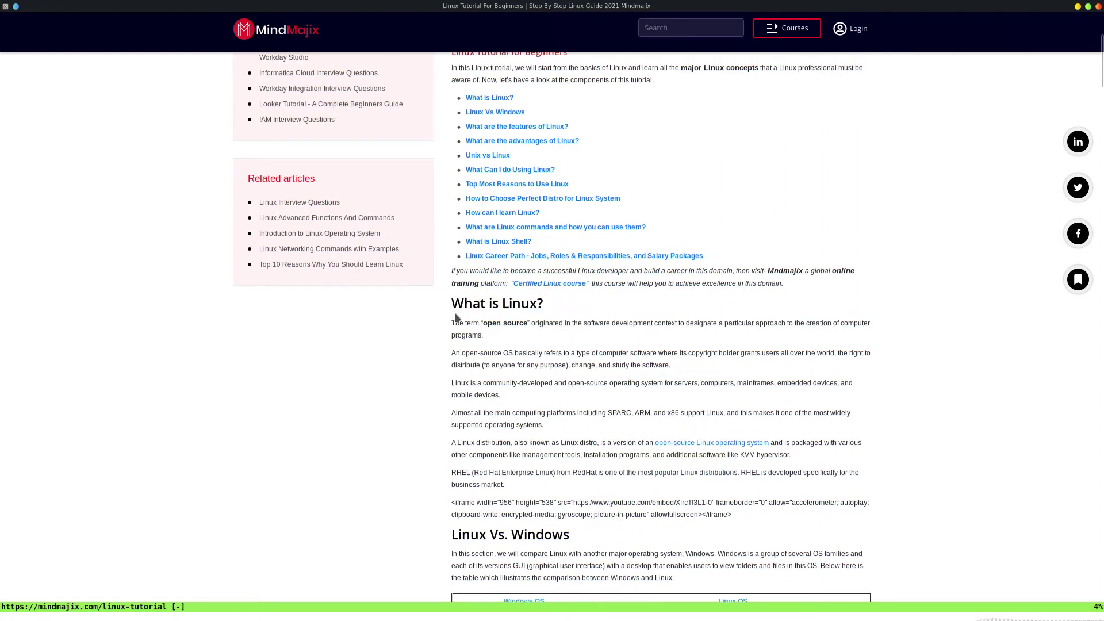
triple_click(378, 336)
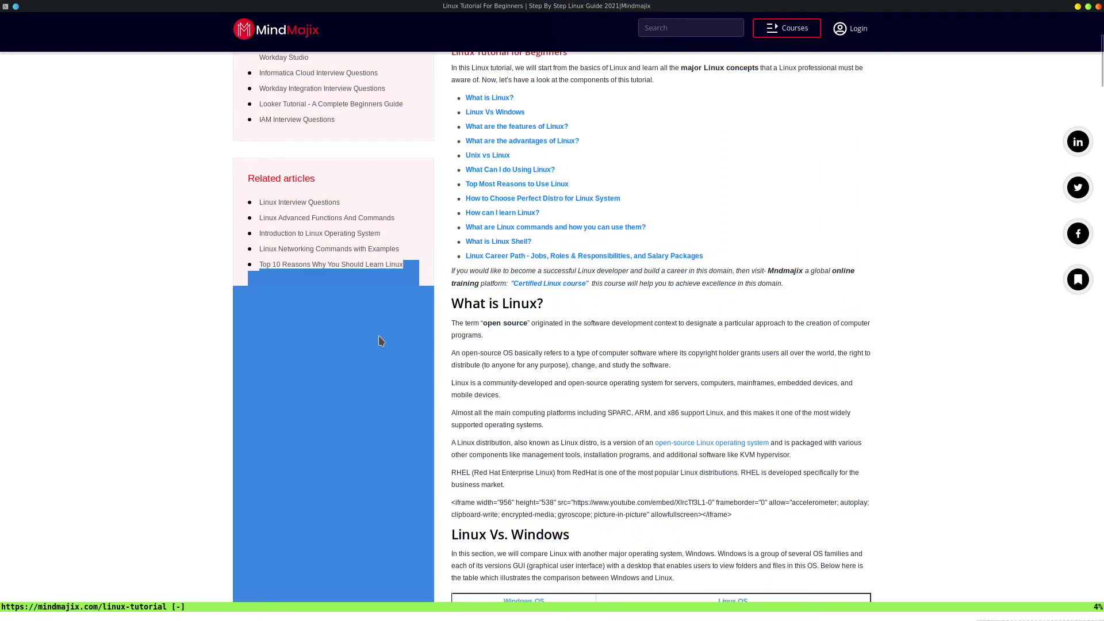
left_click(219, 324)
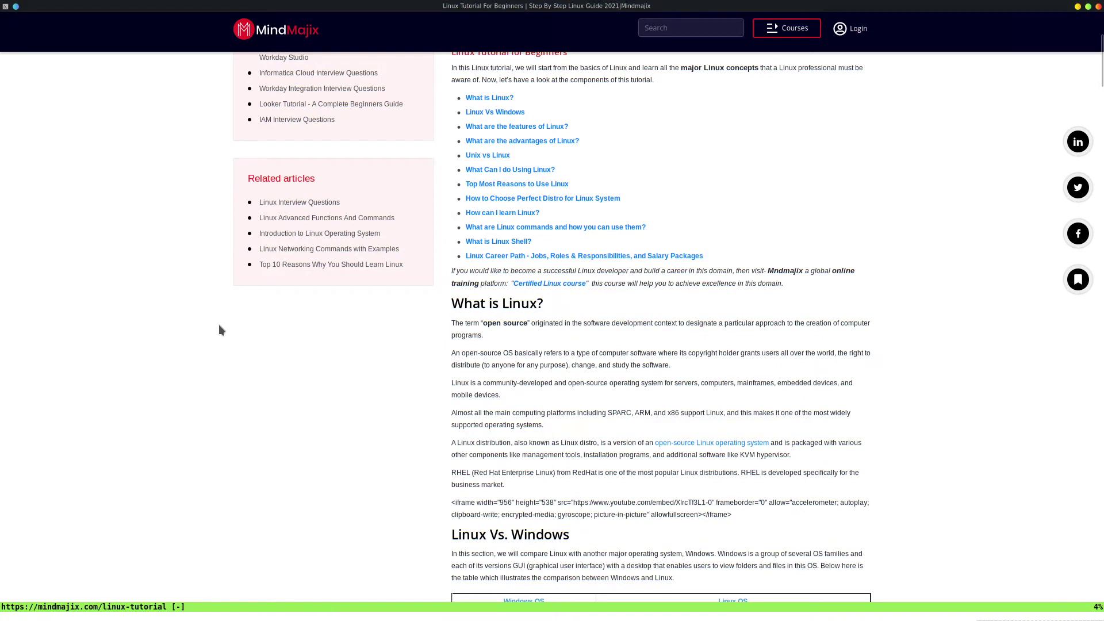
Browse the completion list of available commands, restore the window to its smaller size, and clear the command line.
type(":")
key("Tab")
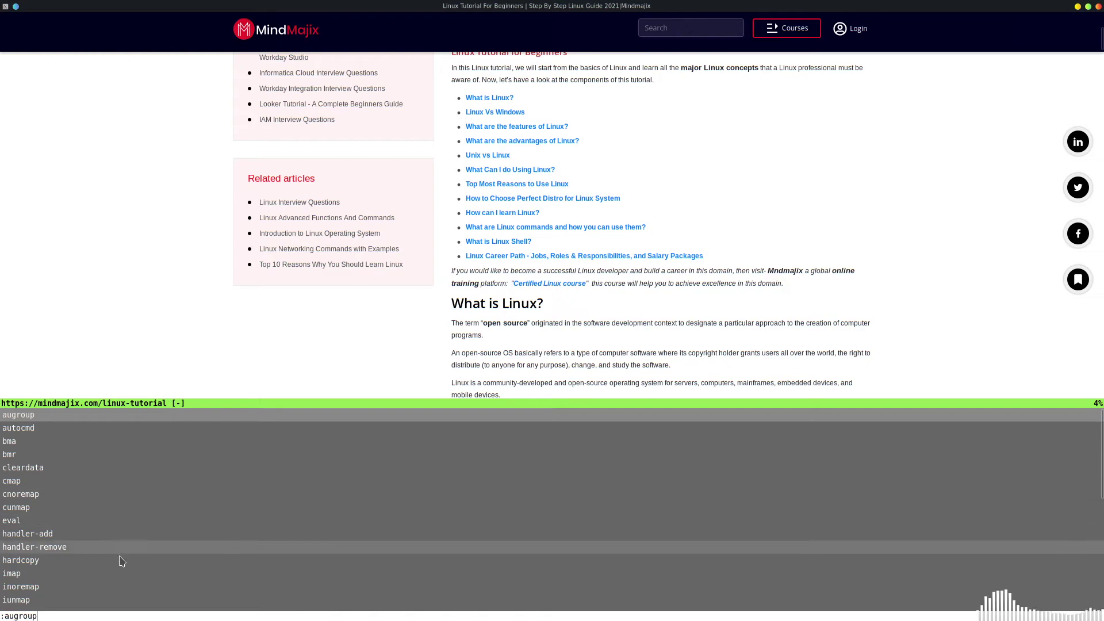
scroll(132, 505, "down", 10)
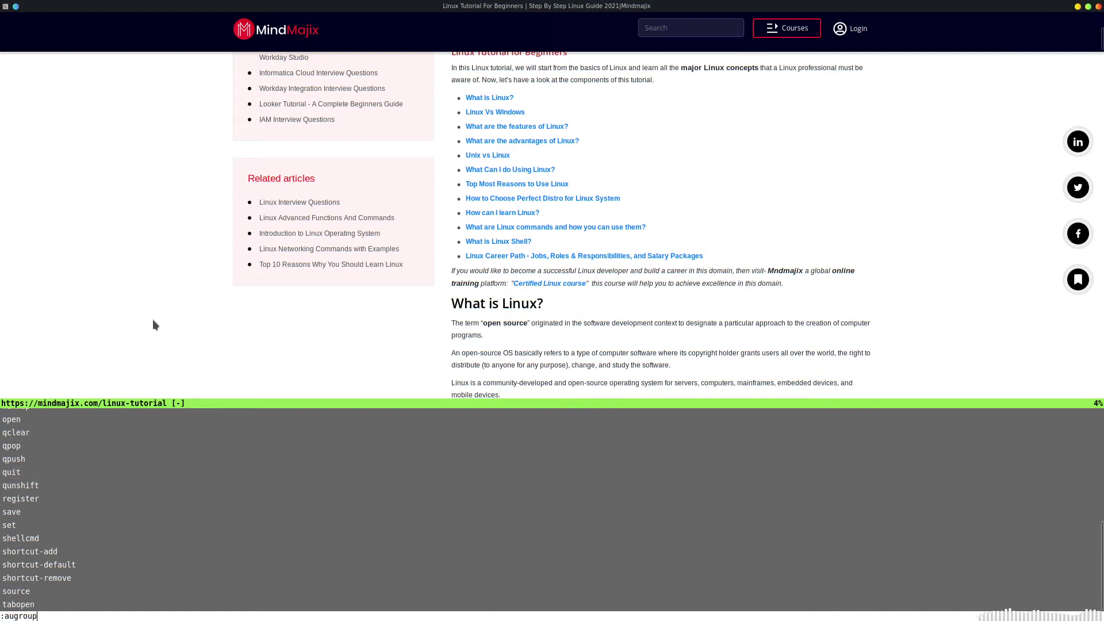
double_click(486, 13)
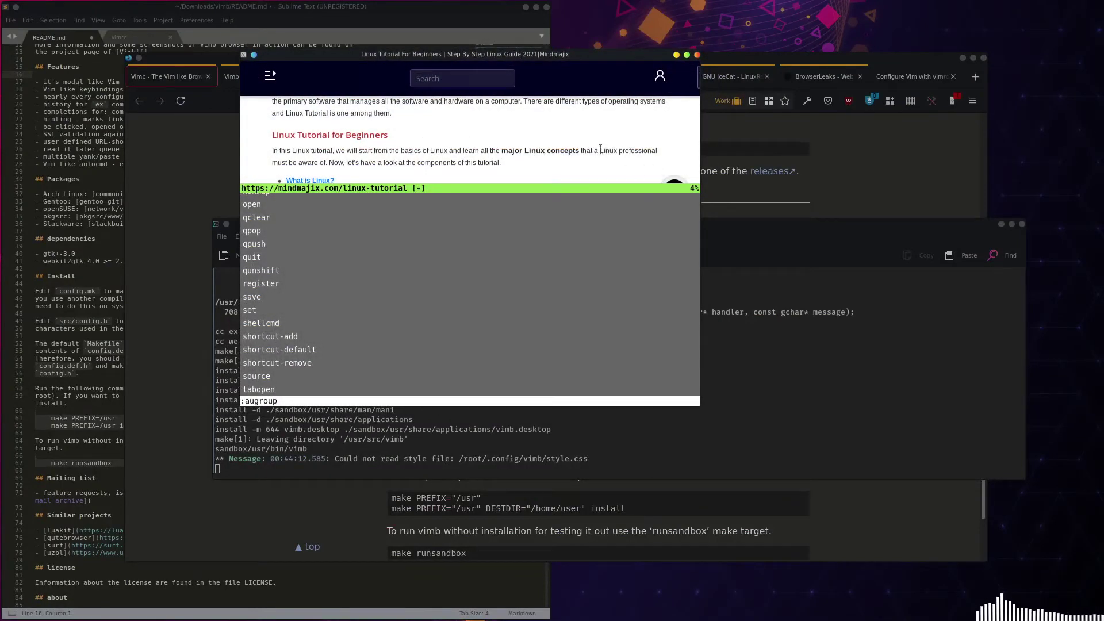
key("BackSpace")
key("BackSpace")
key("BackSpace")
key("BackSpace")
key("BackSpace")
key("BackSpace")
key("BackSpace")
key("BackSpace")
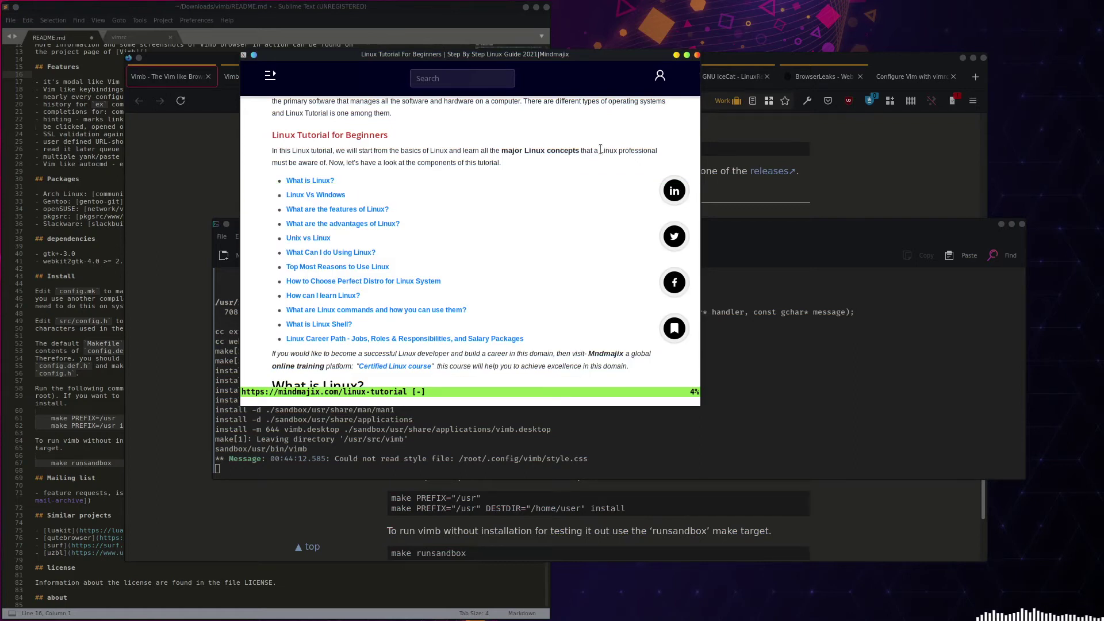
Open a new blank browser window with the tabopen command and load youtube.com in it.
type(":")
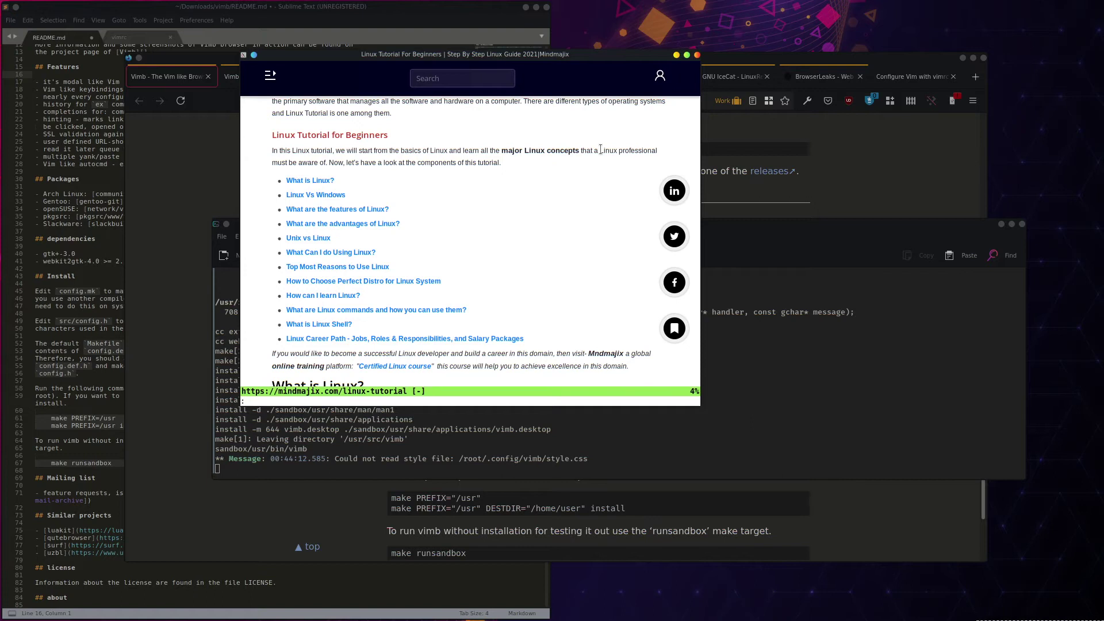
type("tabopen")
key("Return")
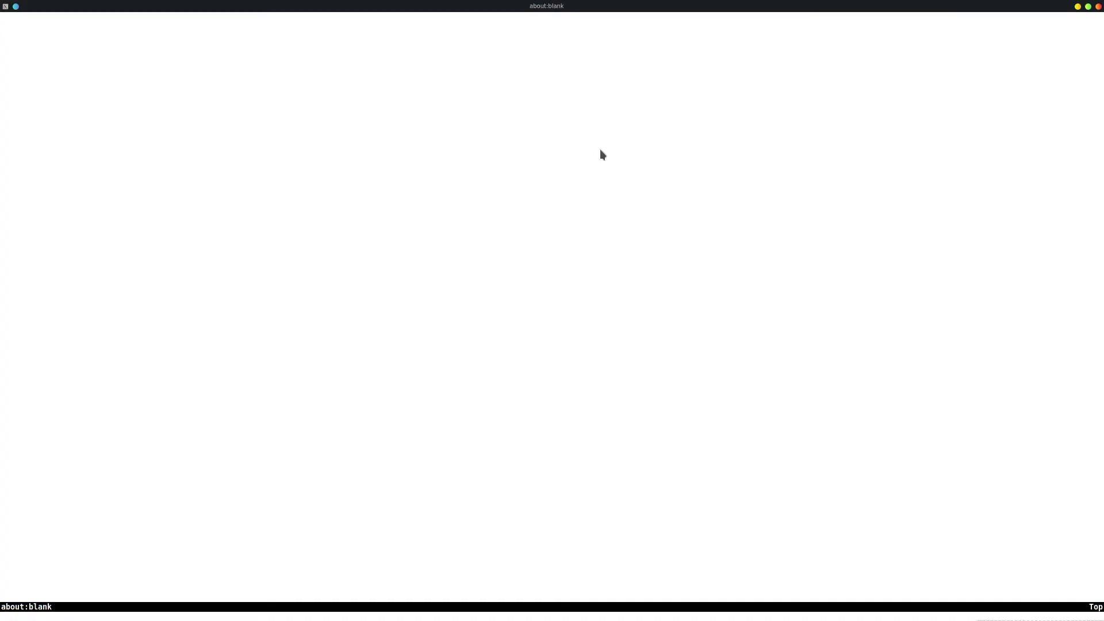
key("o")
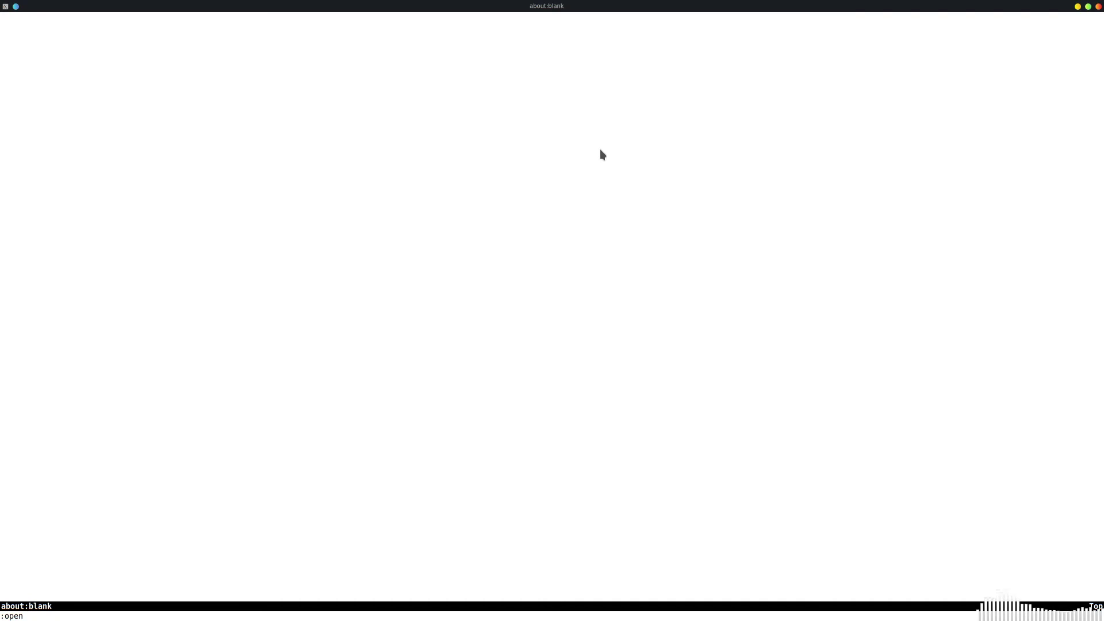
type("youtube.com")
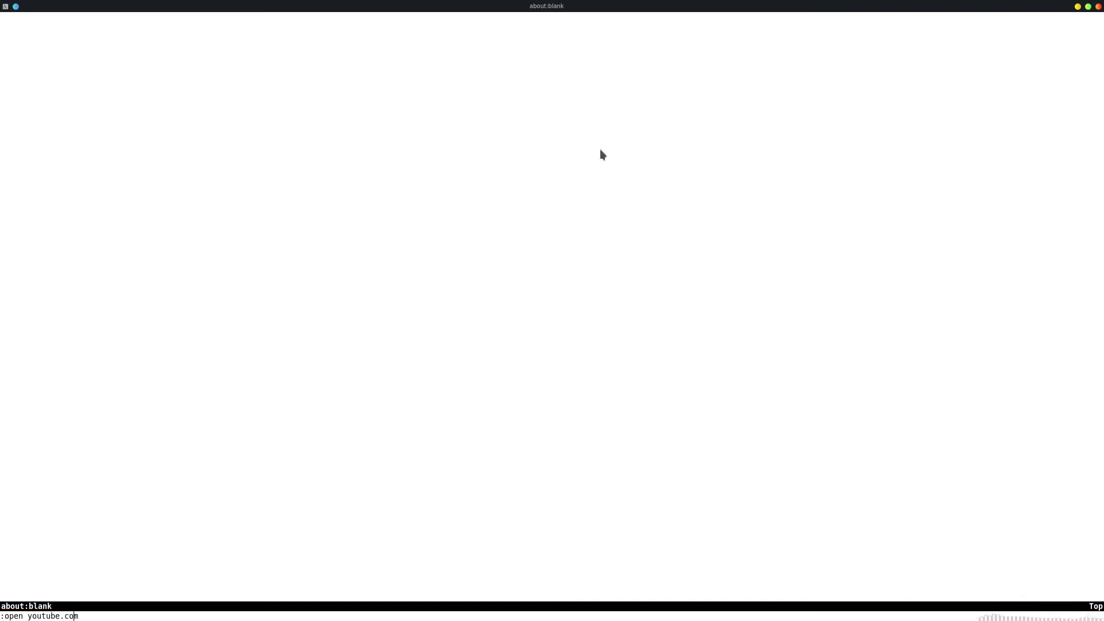
key("Return")
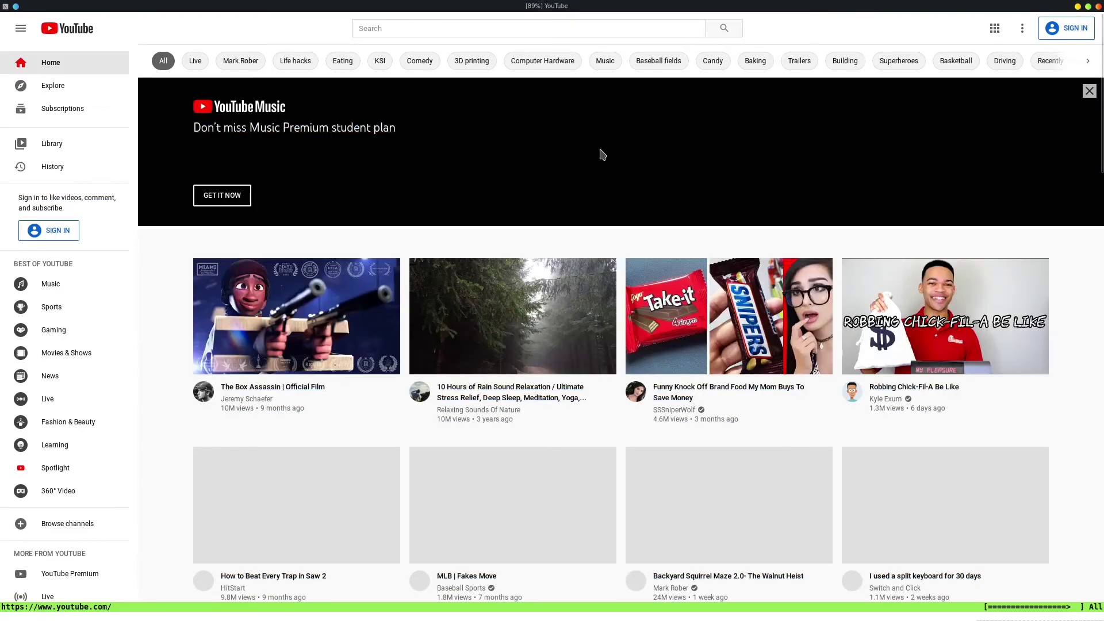
Open html.duckduckgo.com and search for "gnu icecat vs firefox".
key("o")
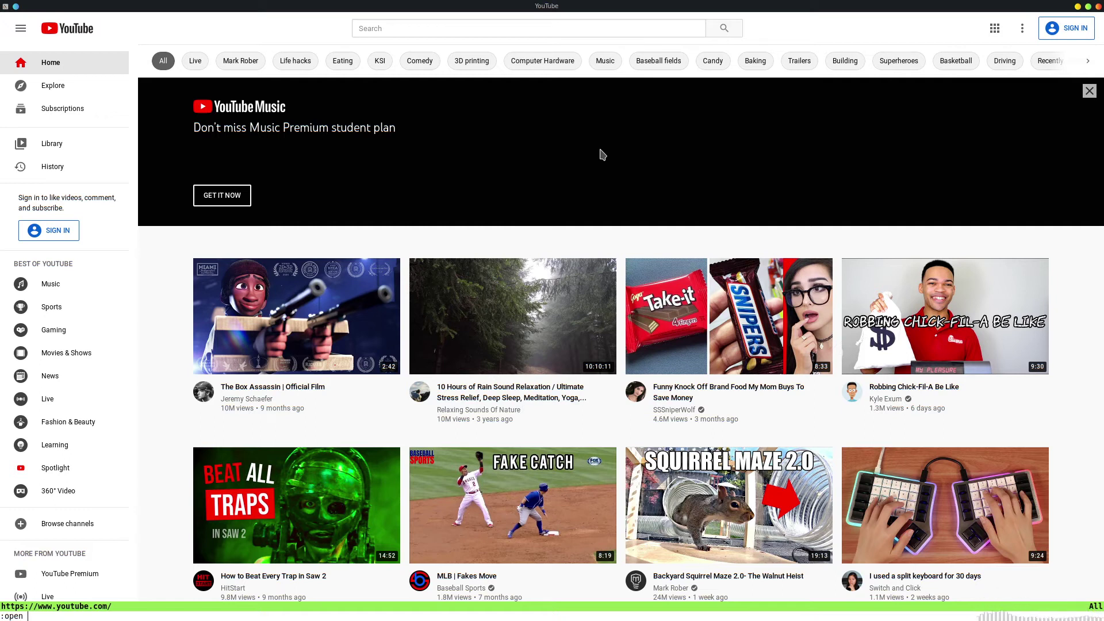
type("hu")
type("ml.")
type("duckduck")
type("go.com")
key("Return")
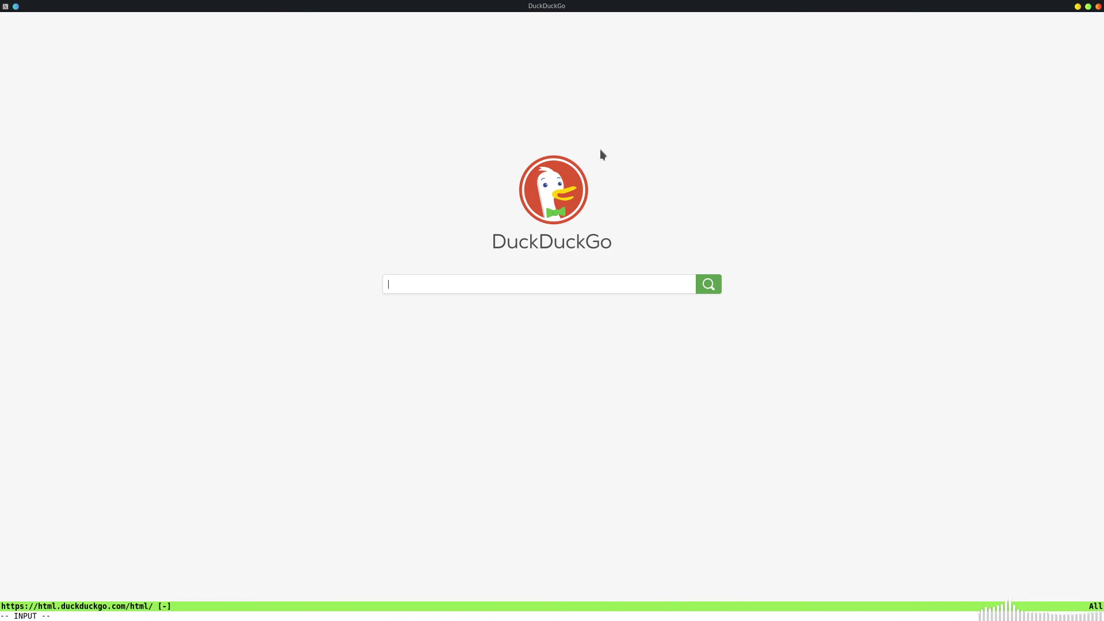
type("gnu icecat vs")
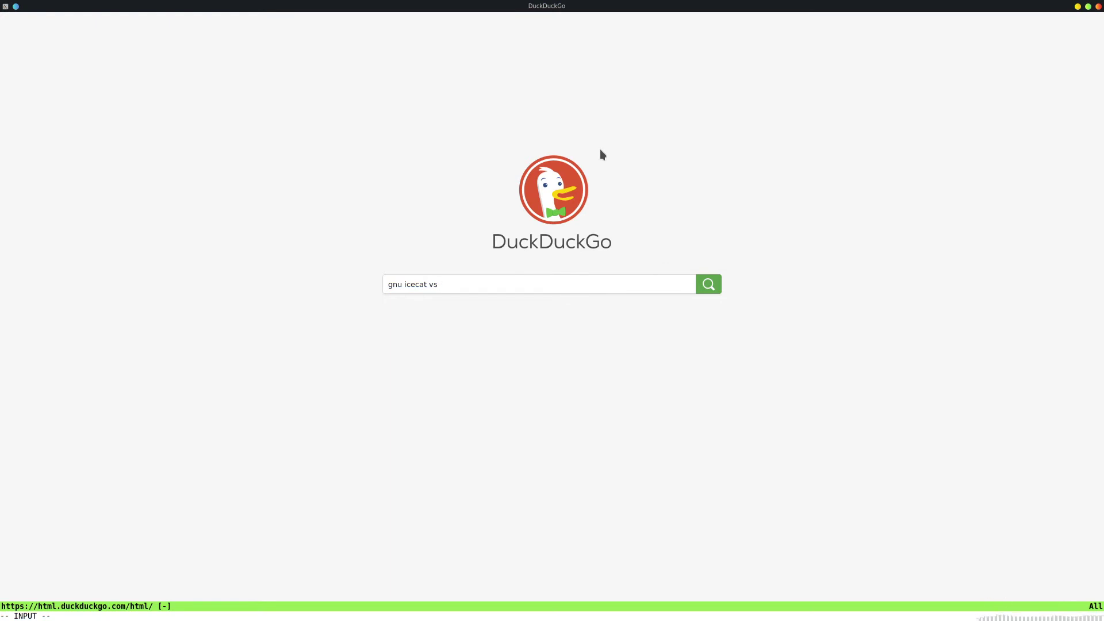
type(" firefox")
key("Return")
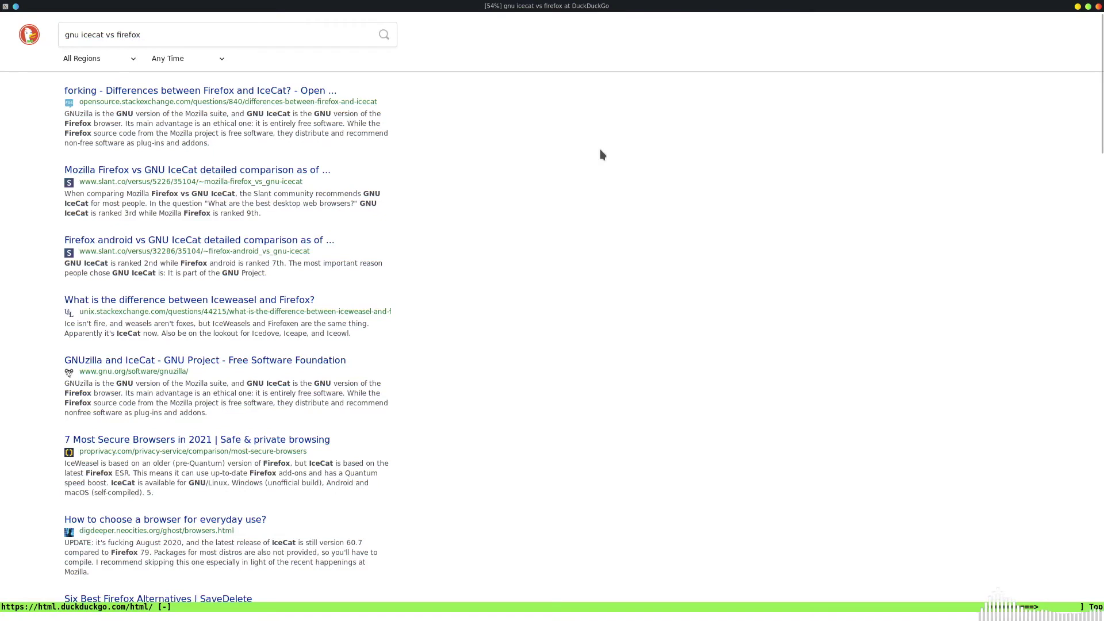
Show the link hints and open the "Firefox android vs GNU IceCat detailed comparison" result with hint number 14.
key("semicolon")
key("o")
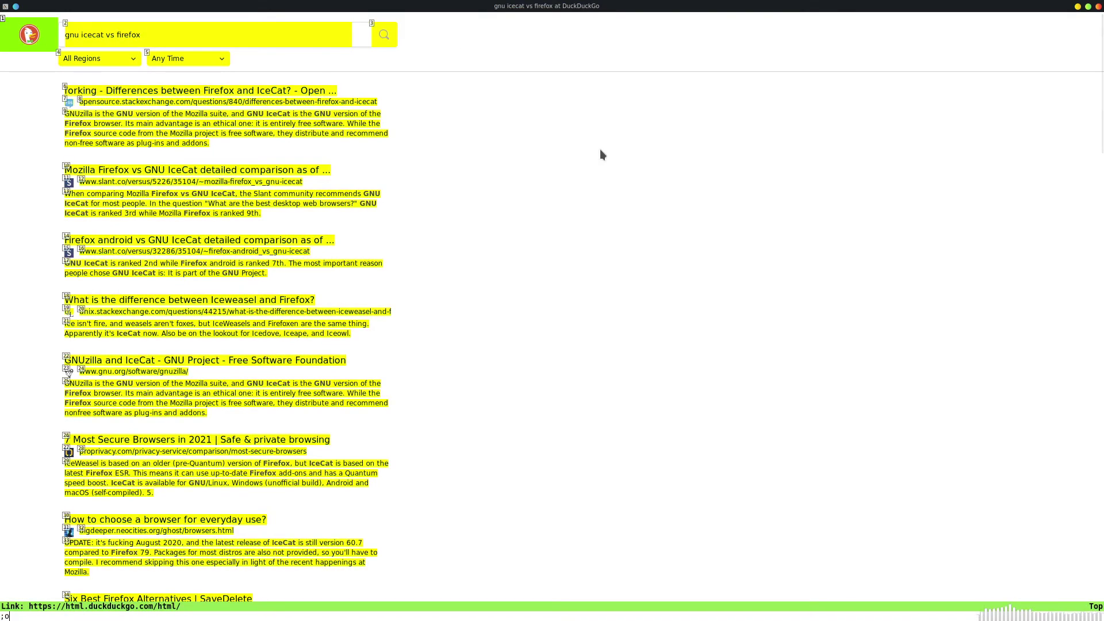
key("1")
key("4")
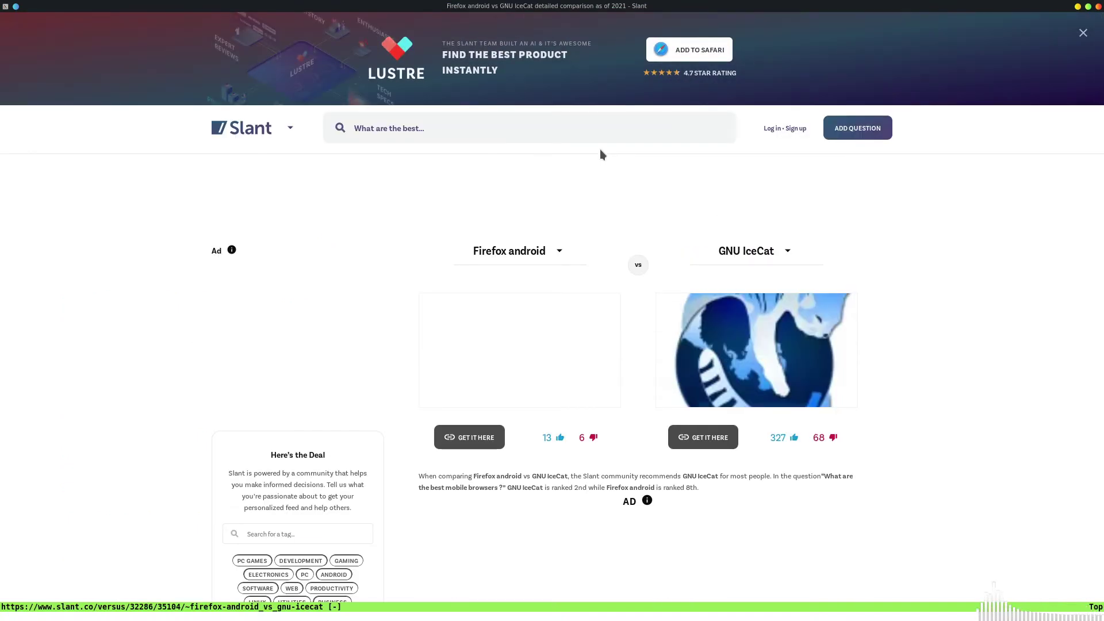
Step back and forward through the history between the Slant comparison, the search results and the DuckDuckGo start page.
key("shift+h")
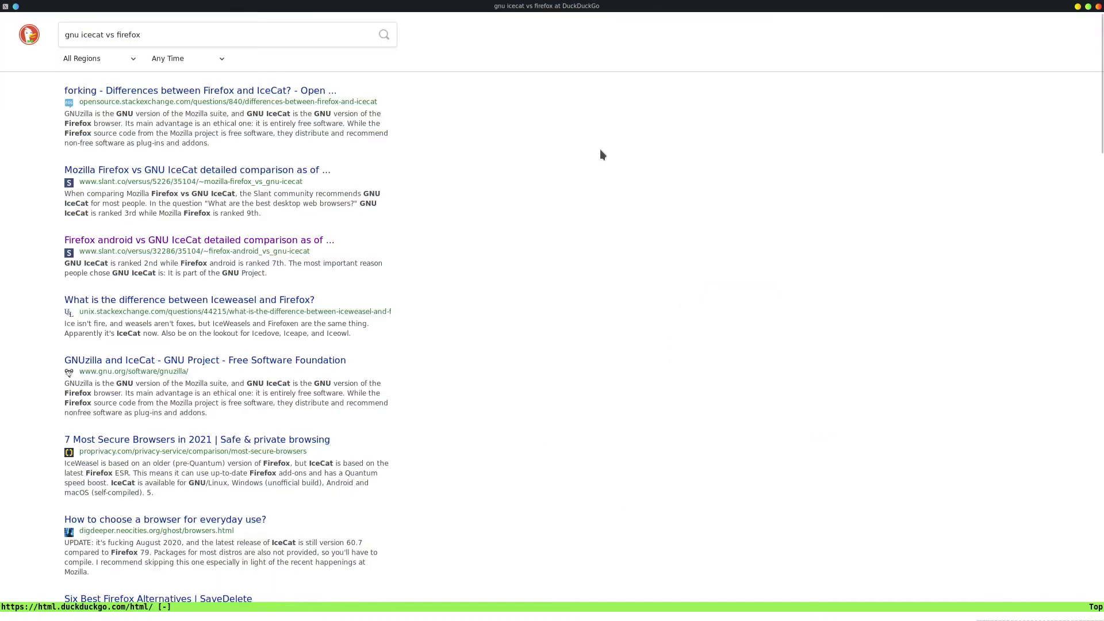
key("shift+l")
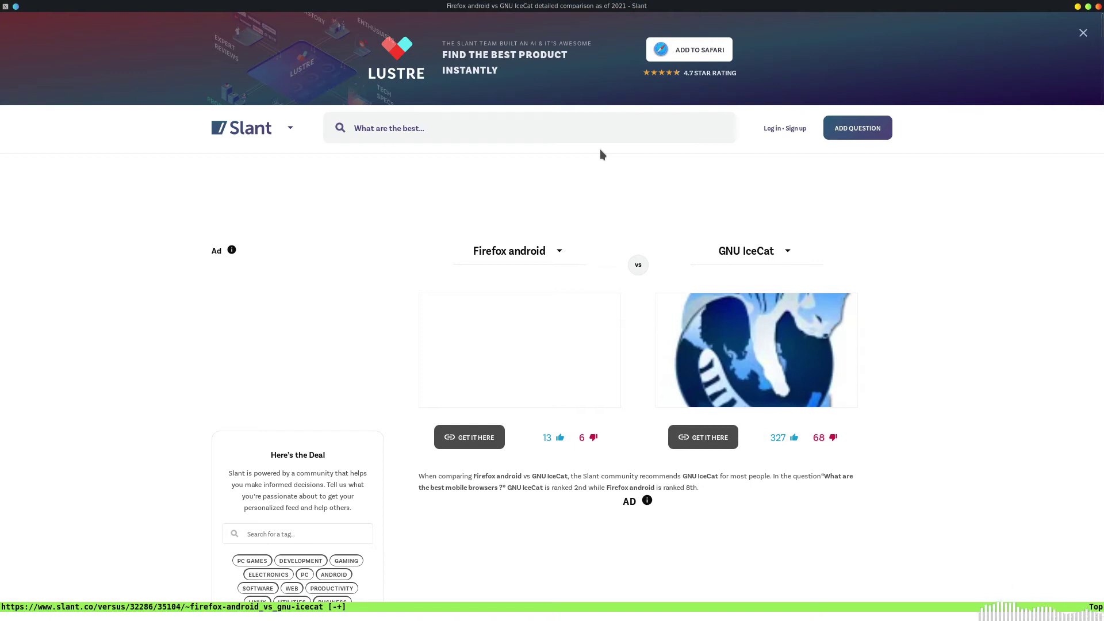
key("shift+h")
key("shift+h")
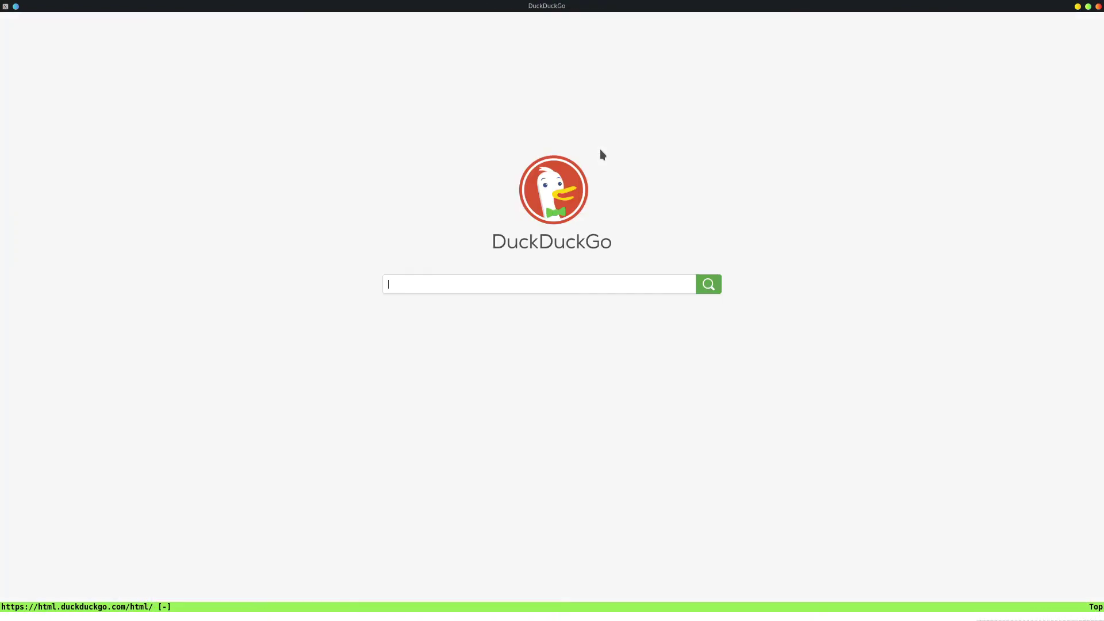
key("shift+l")
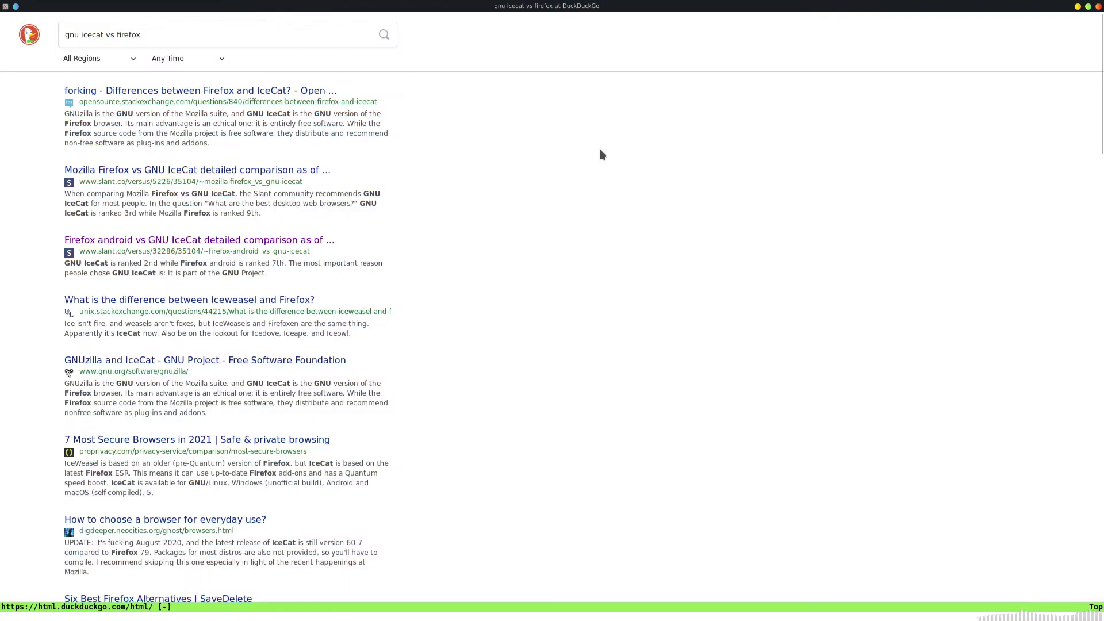
key("shift+l")
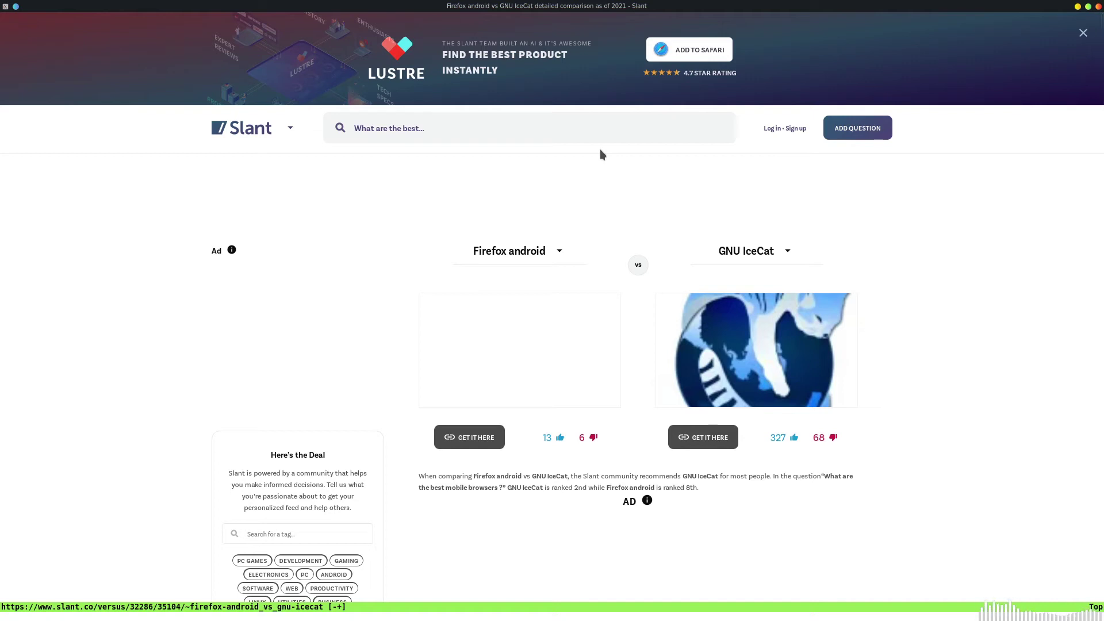
Step back through the history to youtube.com and return forward to the DuckDuckGo start page.
key("shift+h")
key("shift+l")
key("p")
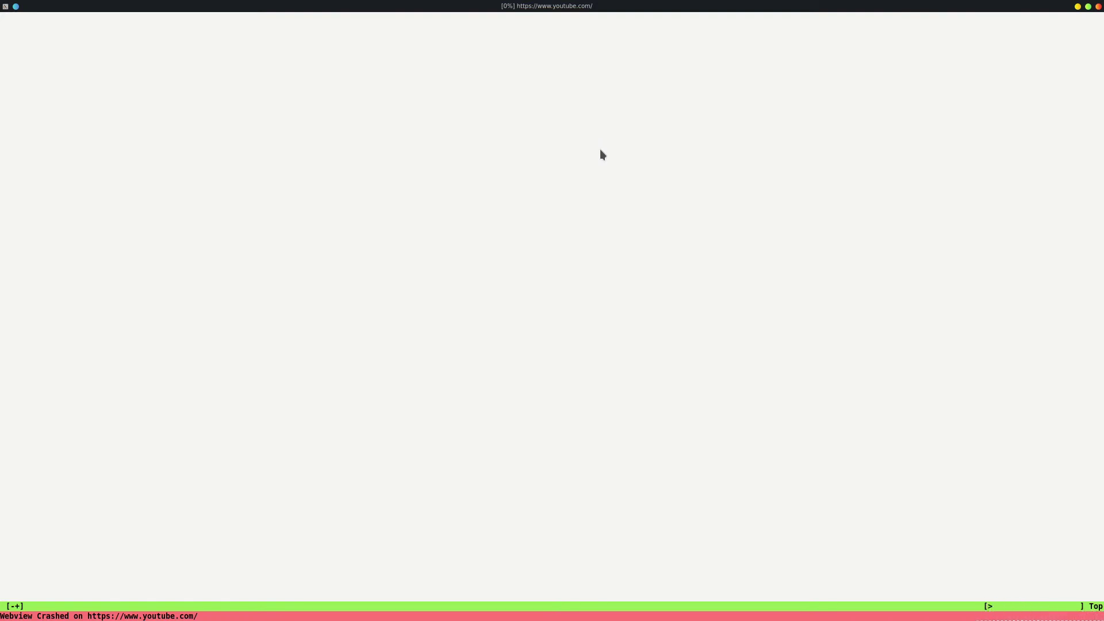
key("H")
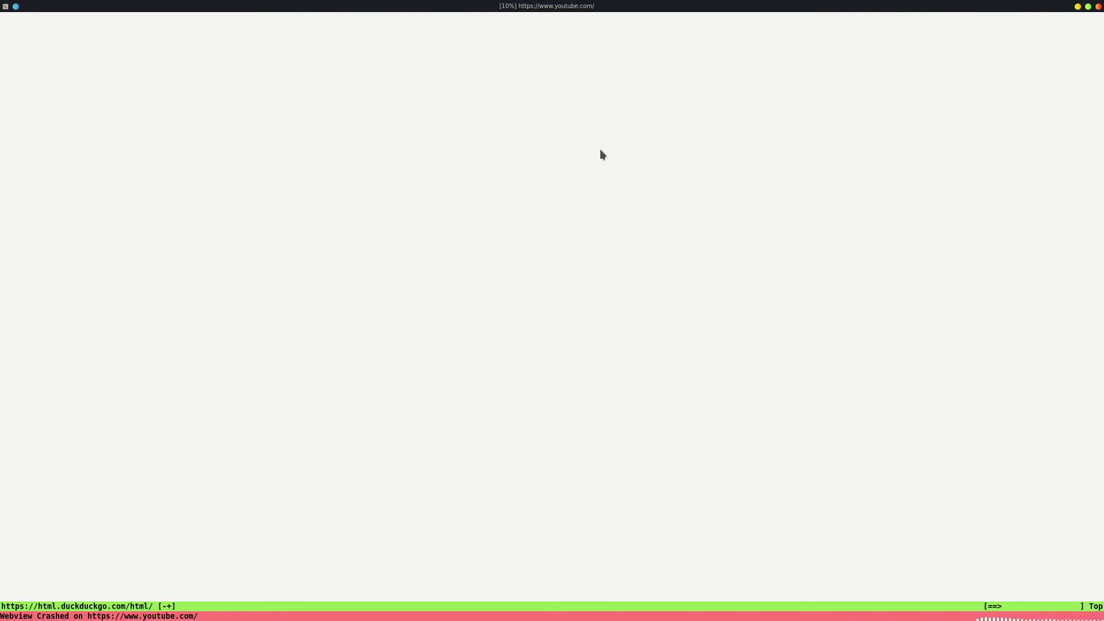
key("colon")
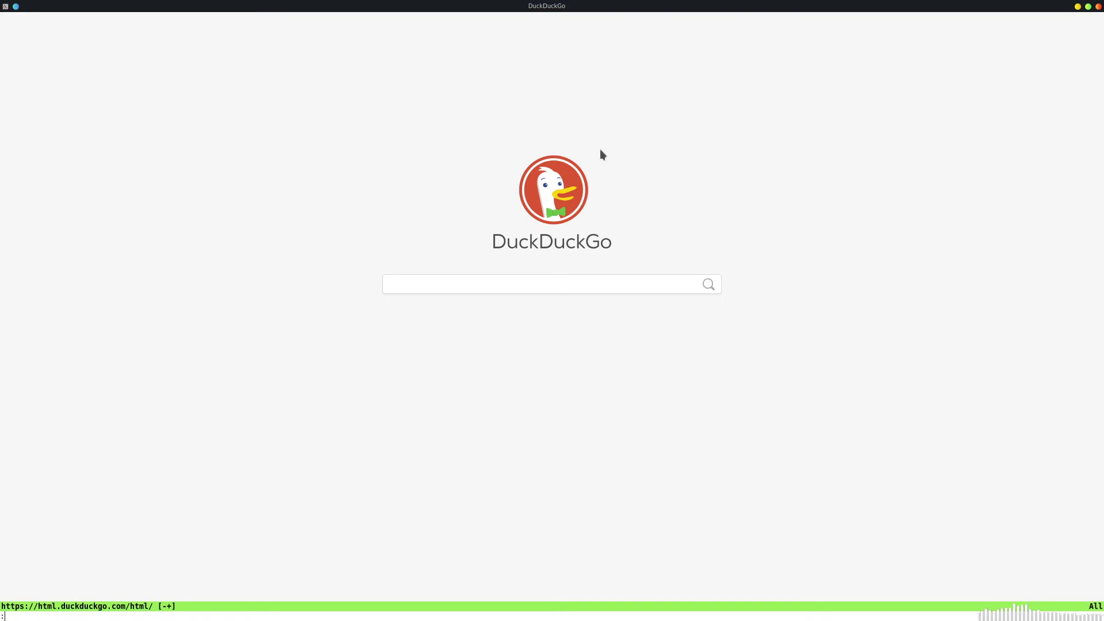
key("Escape")
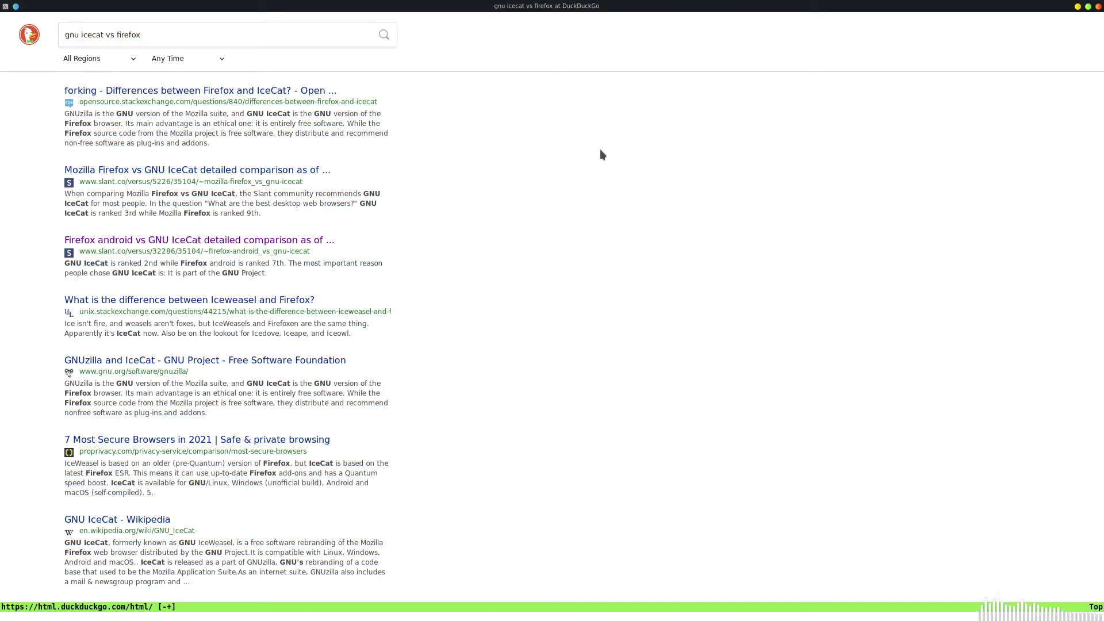
Move through the history between the "gnu icecat vs firefox" results and the Slant comparison, ending on the comparison page.
key("f")
key("d")
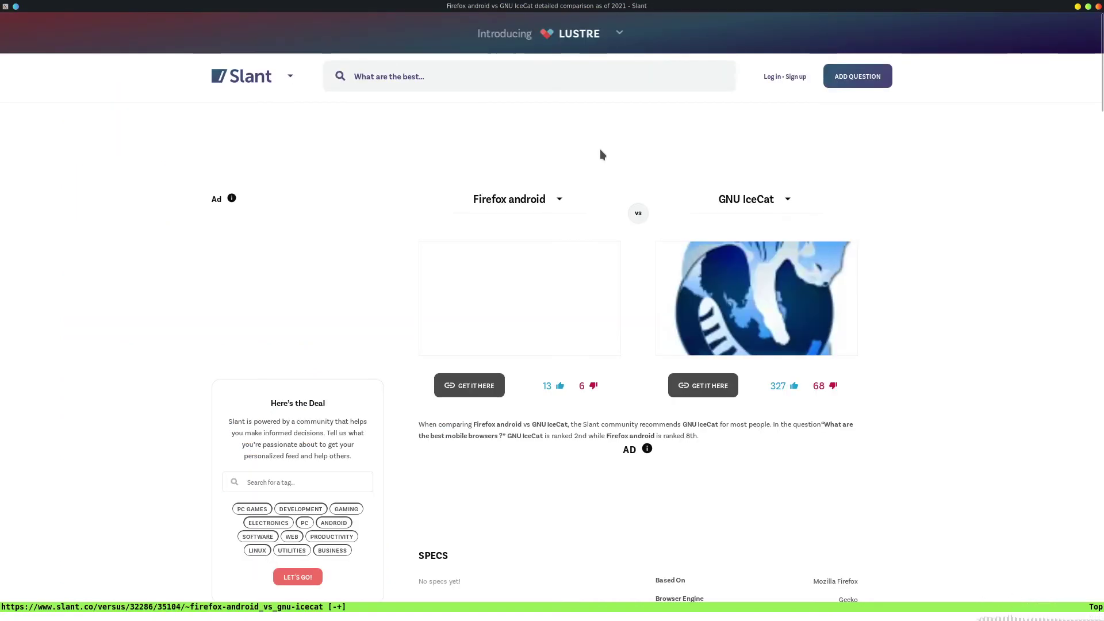
key("shift+h")
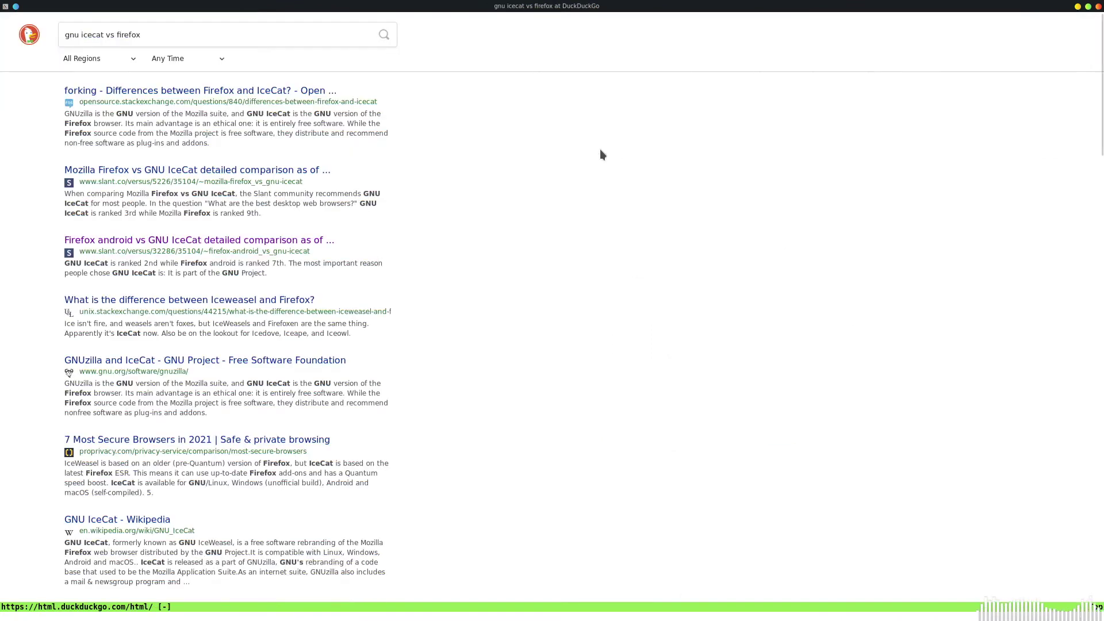
key("shift+h")
key("shift+h")
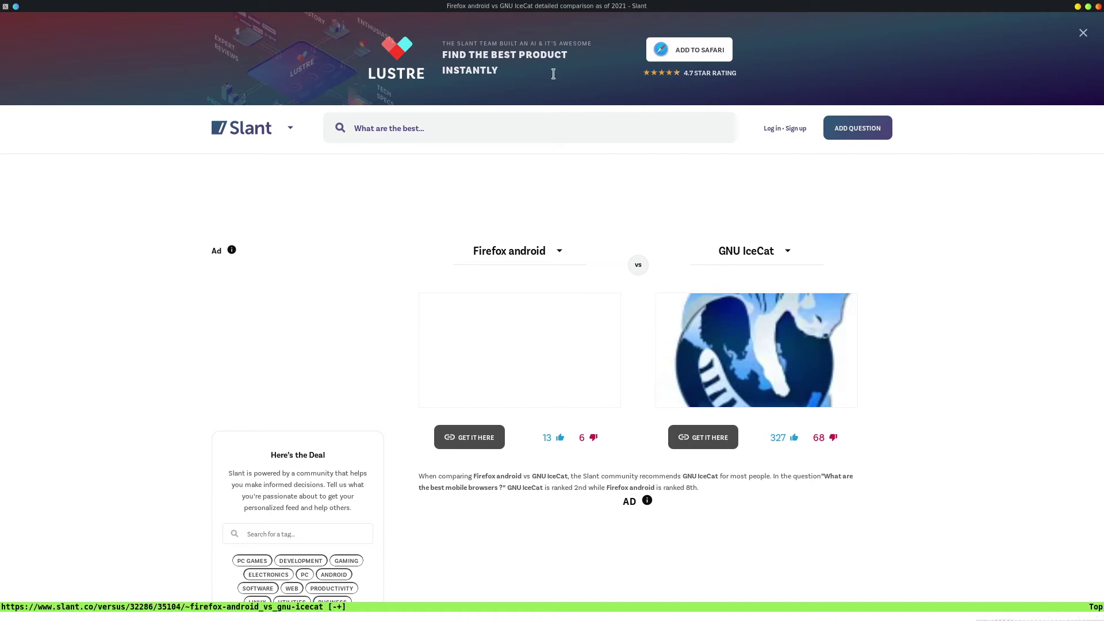
Restore the maximized Slant window and arrange it beside the Linux tutorial window so both can be seen.
left_click_drag(471, 6, 368, 170)
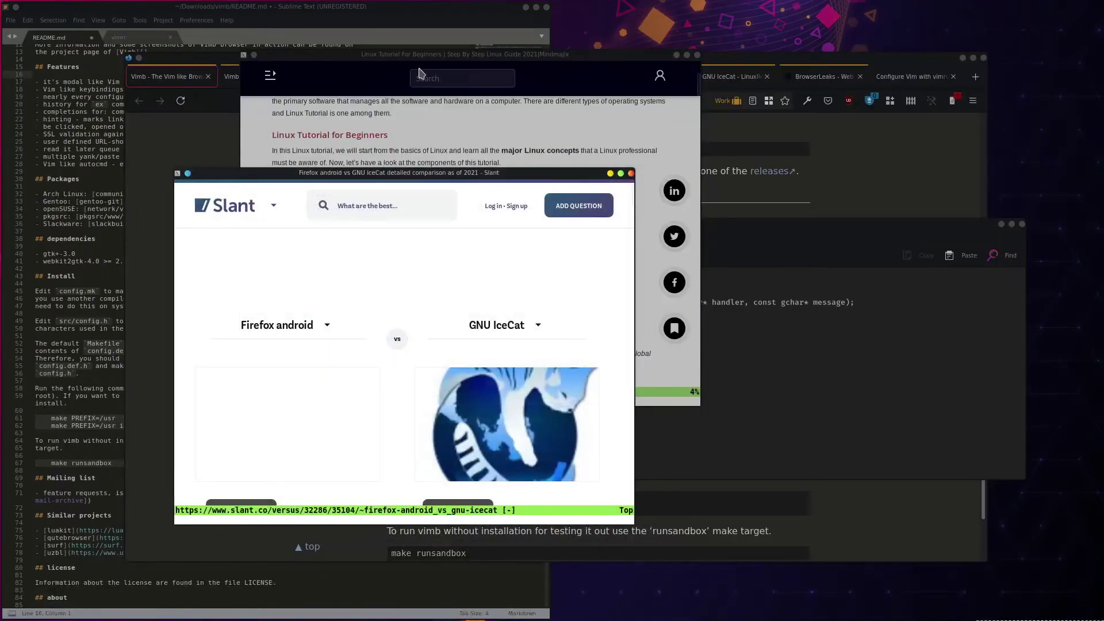
left_click_drag(423, 56, 565, 115)
left_click_drag(561, 181, 536, 189)
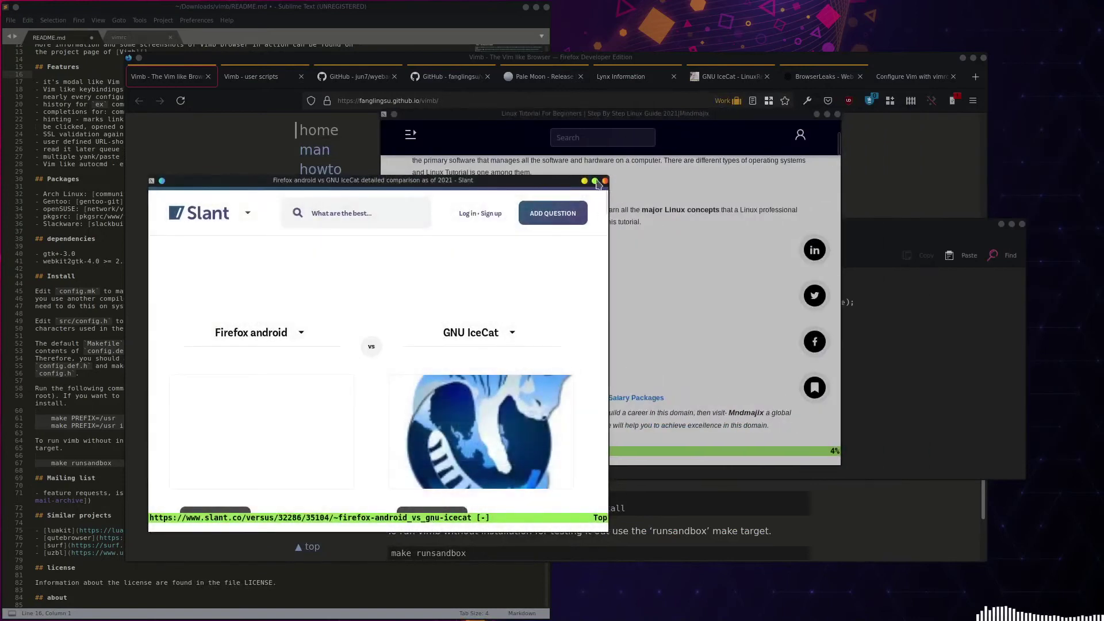
Close the Slant comparison window, maximize the Linux tutorial window and look over the beginning of its article.
left_click(605, 182)
double_click(587, 118)
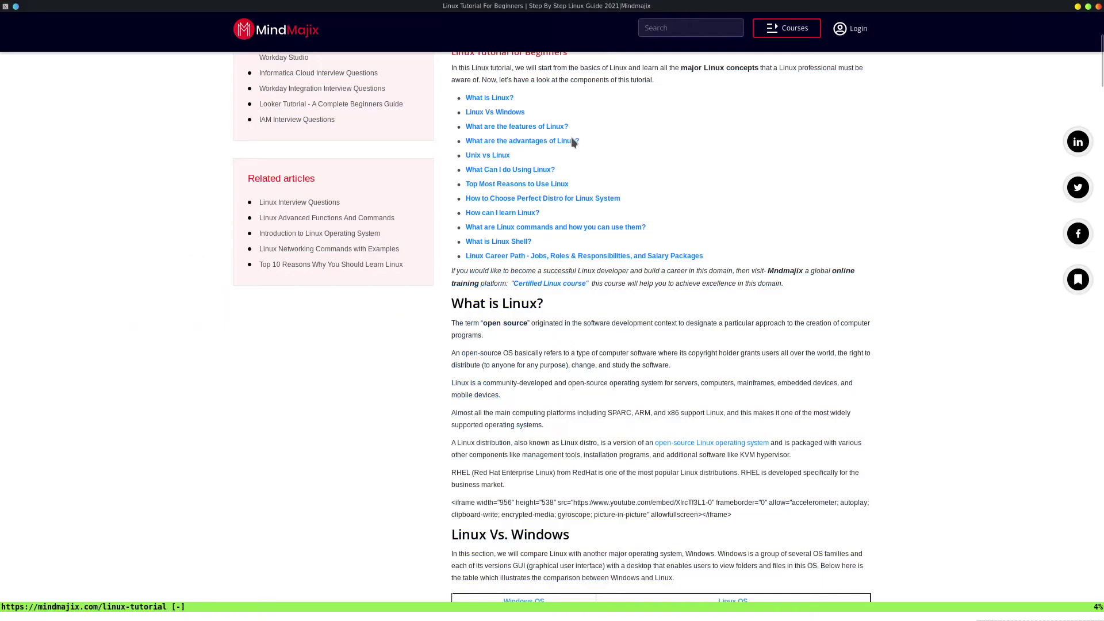
scroll(518, 403, "down", 1)
scroll(605, 451, "up", 2)
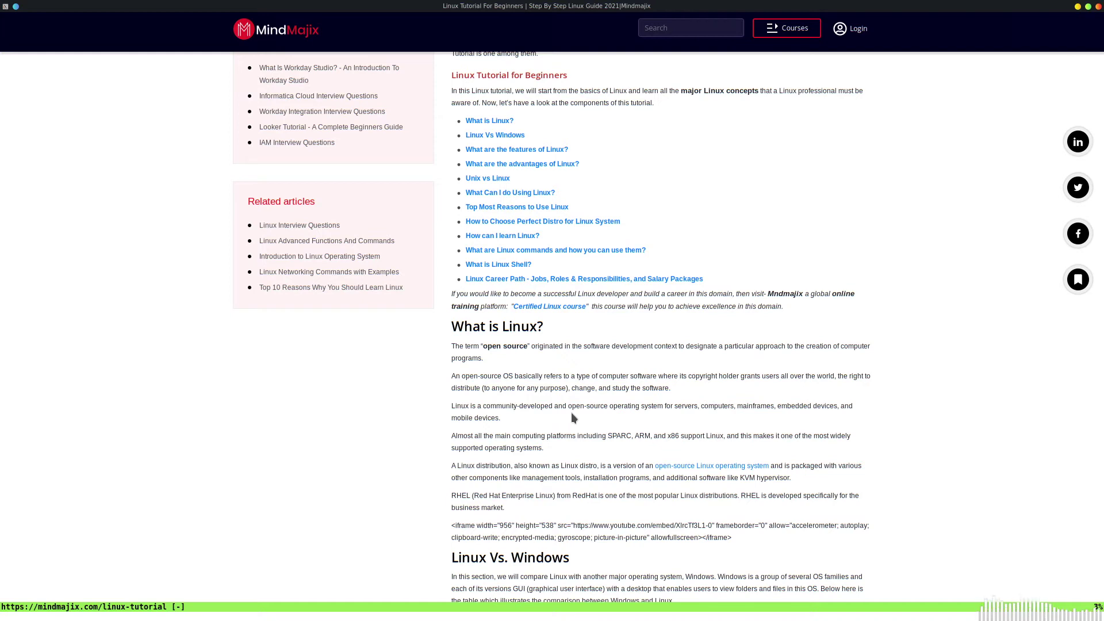
scroll(573, 418, "up", 3)
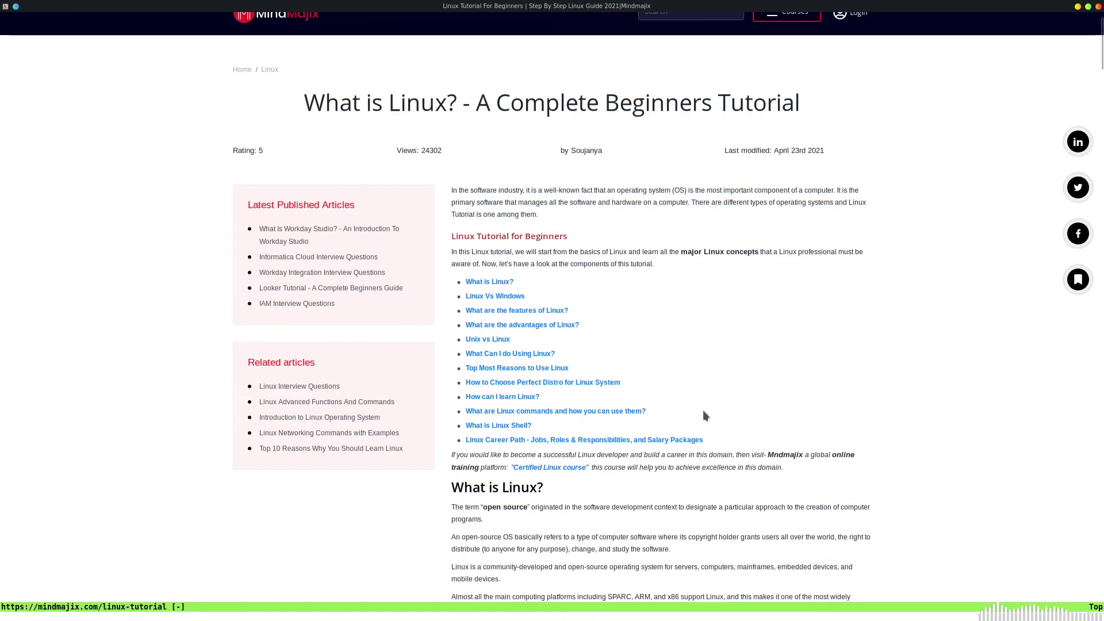
scroll(716, 399, "down", 3)
scroll(724, 405, "up", 3)
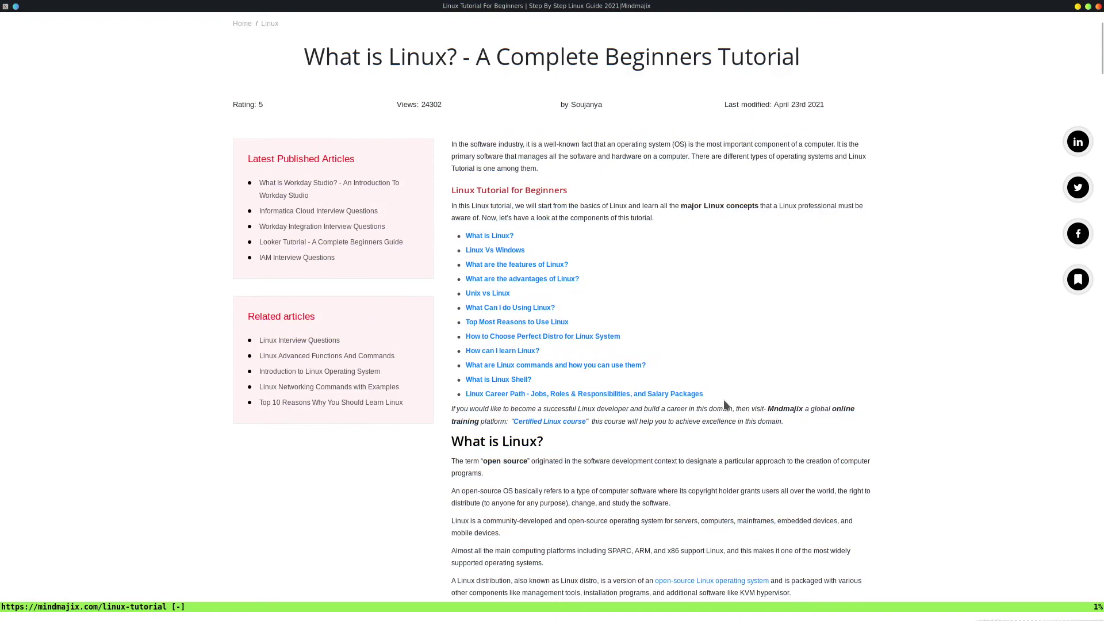
Try running "I" as a colon command on the Linux tutorial page.
key("colon")
type("I")
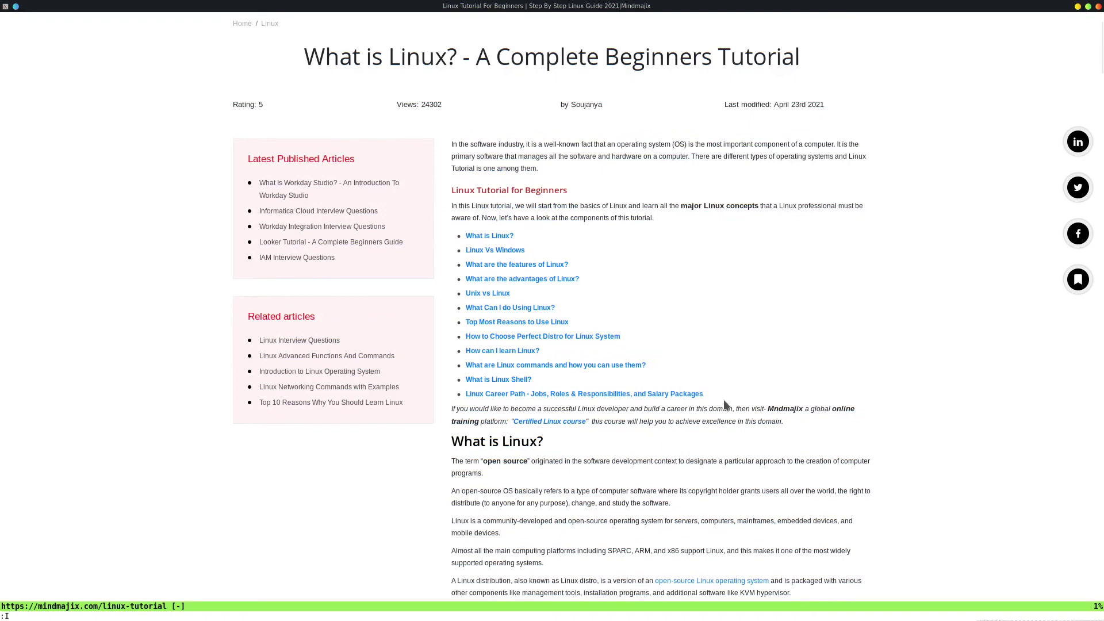
key("Return")
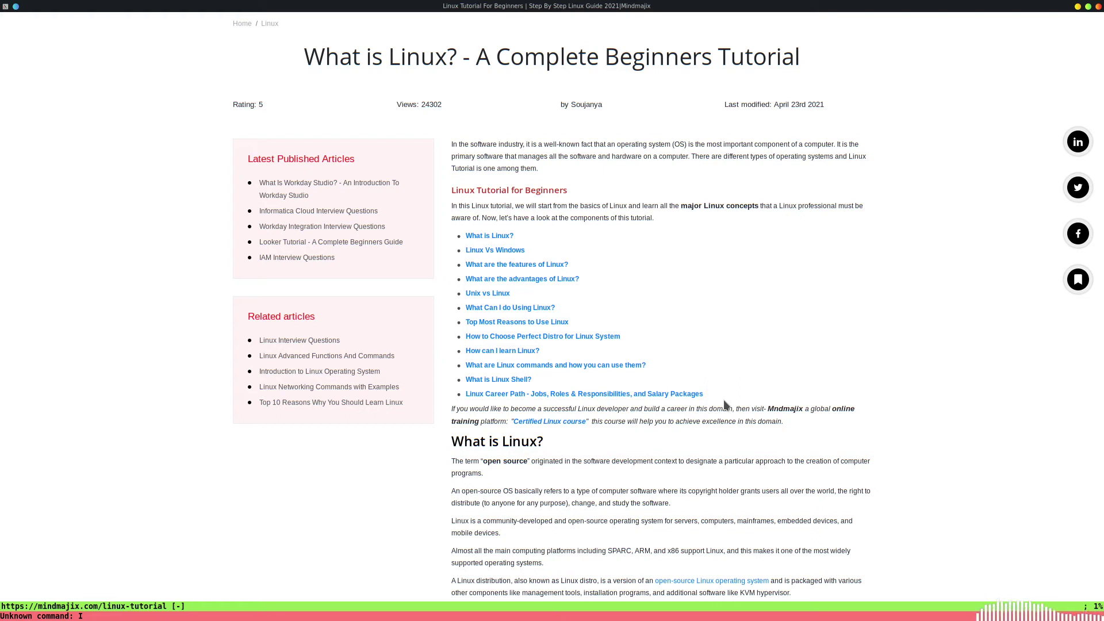
Use an extended image hint on the Linux tutorial page to open the MindMajix logo in a new window.
scroll(724, 406, "down", 3)
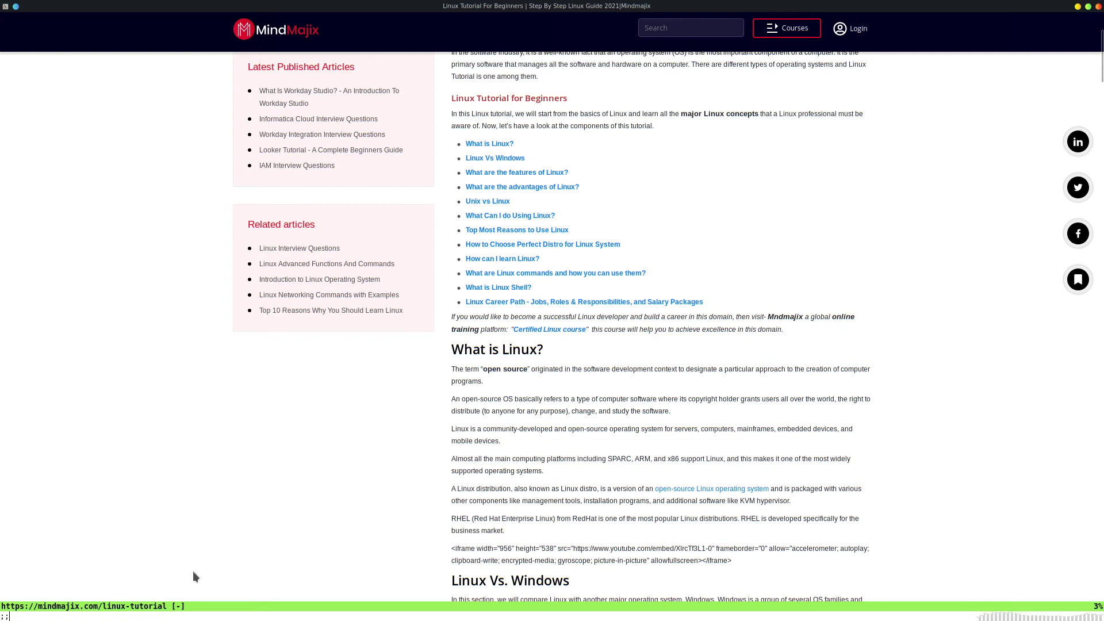
key("semicolon")
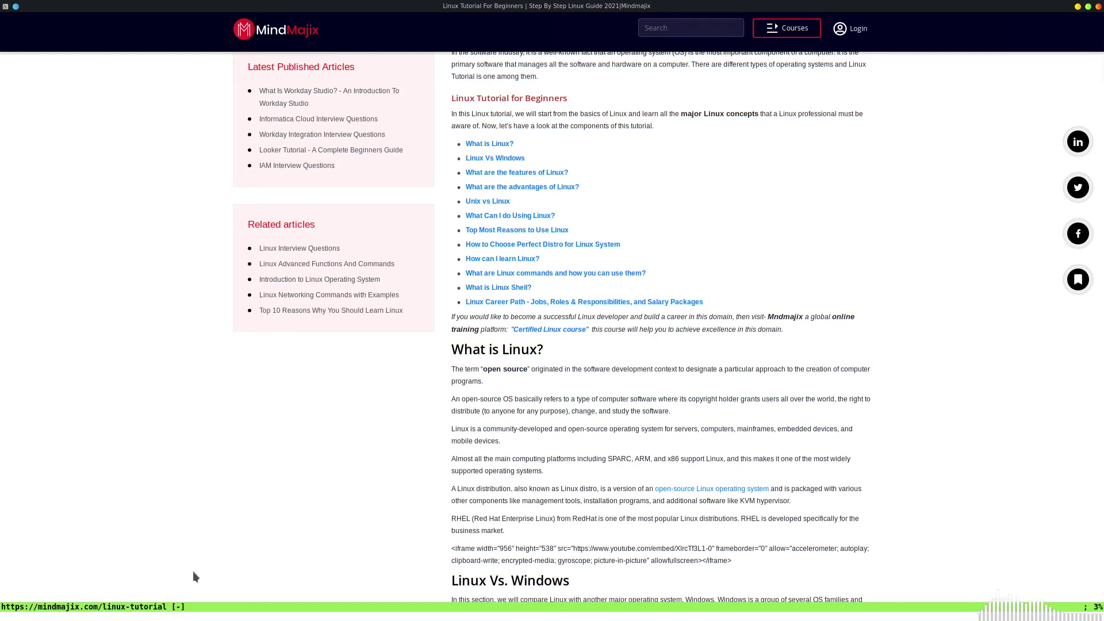
key("semicolon")
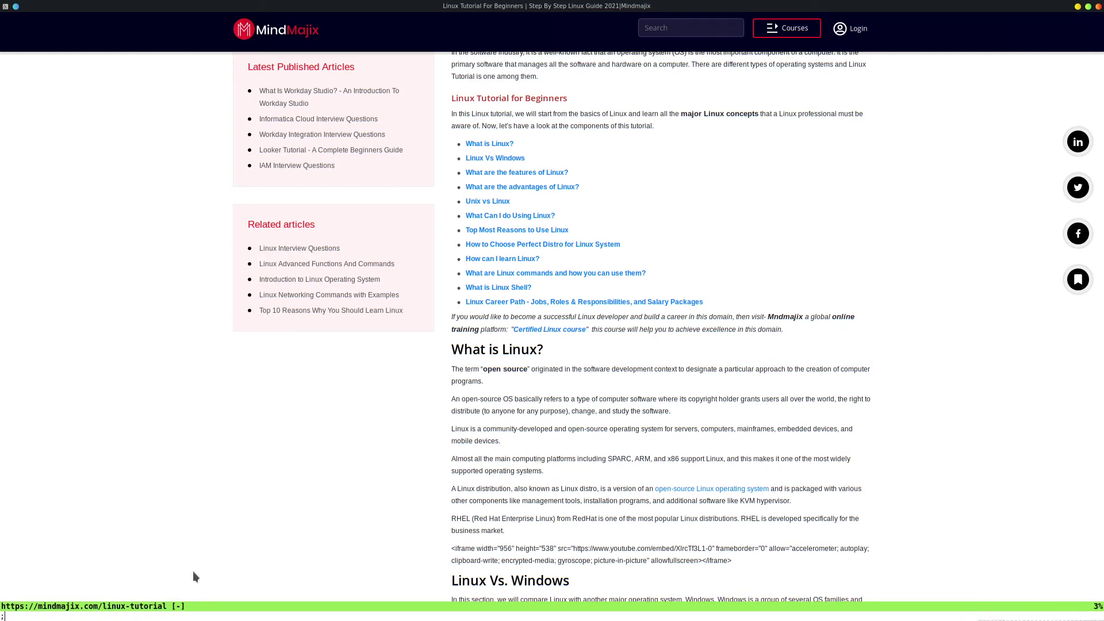
key("i")
key("1")
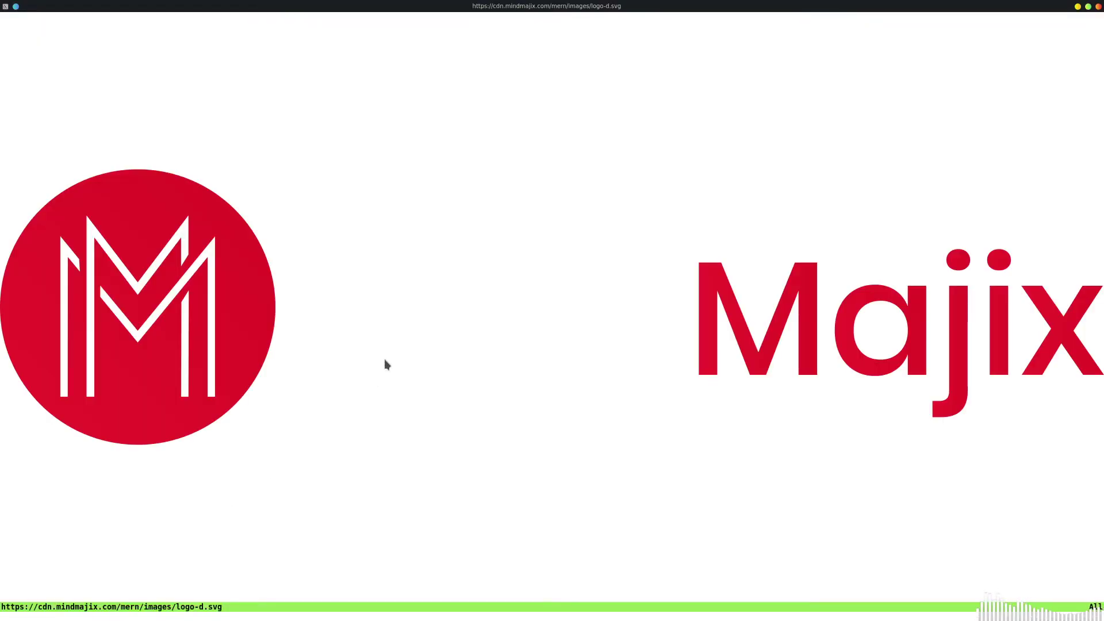
Restore the maximized logo window to a smaller size over the Linux tutorial page and close it.
key("d")
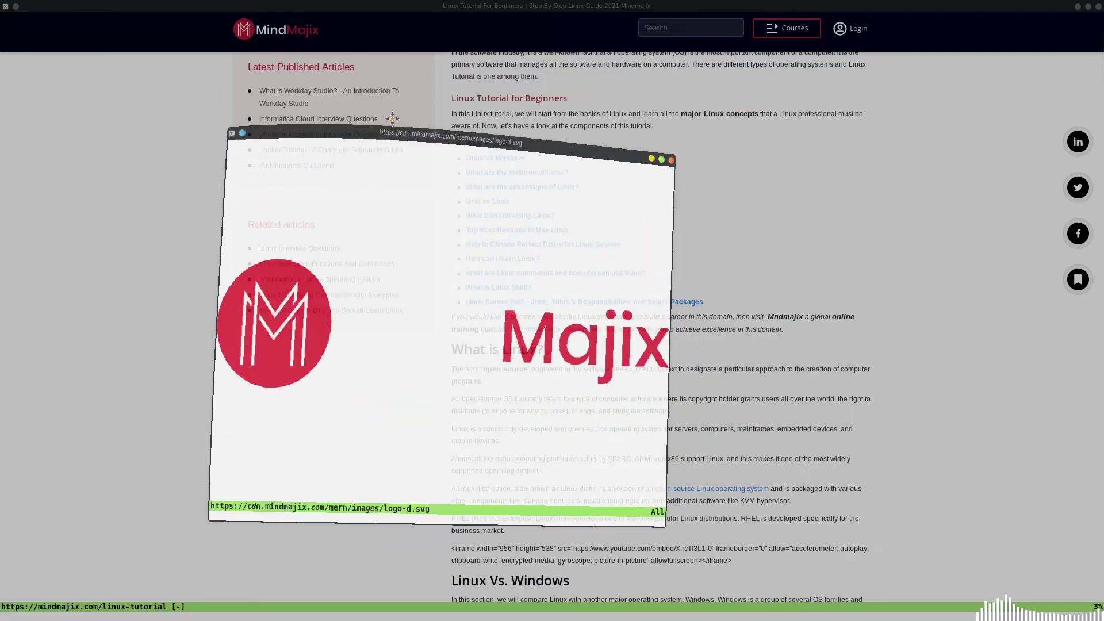
key("g")
key("g")
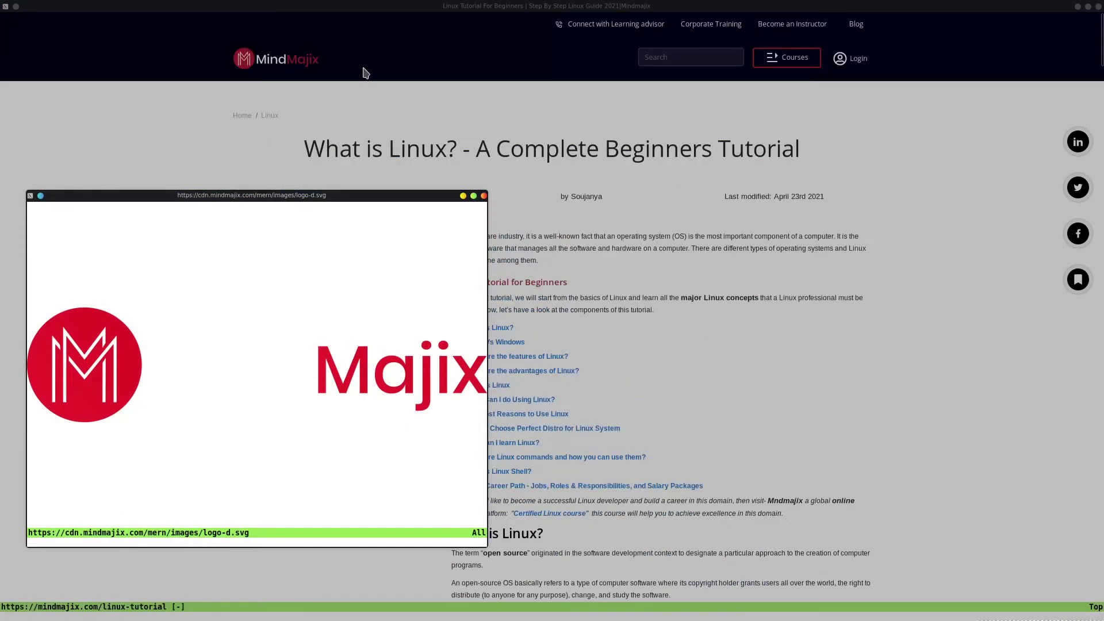
left_click_drag(185, 189, 370, 189)
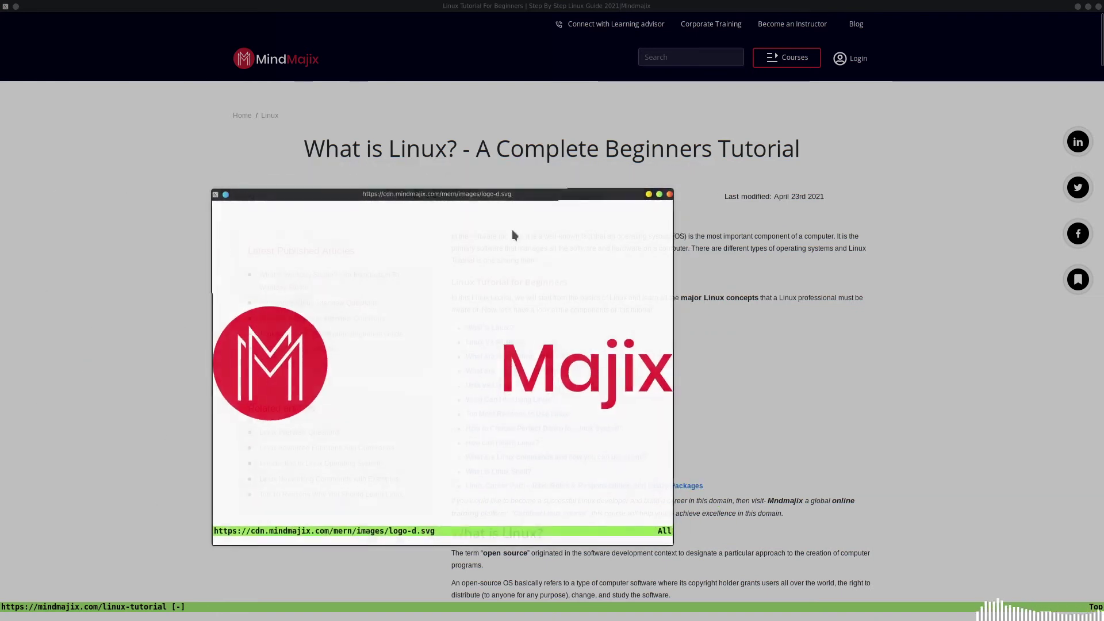
left_click(669, 195)
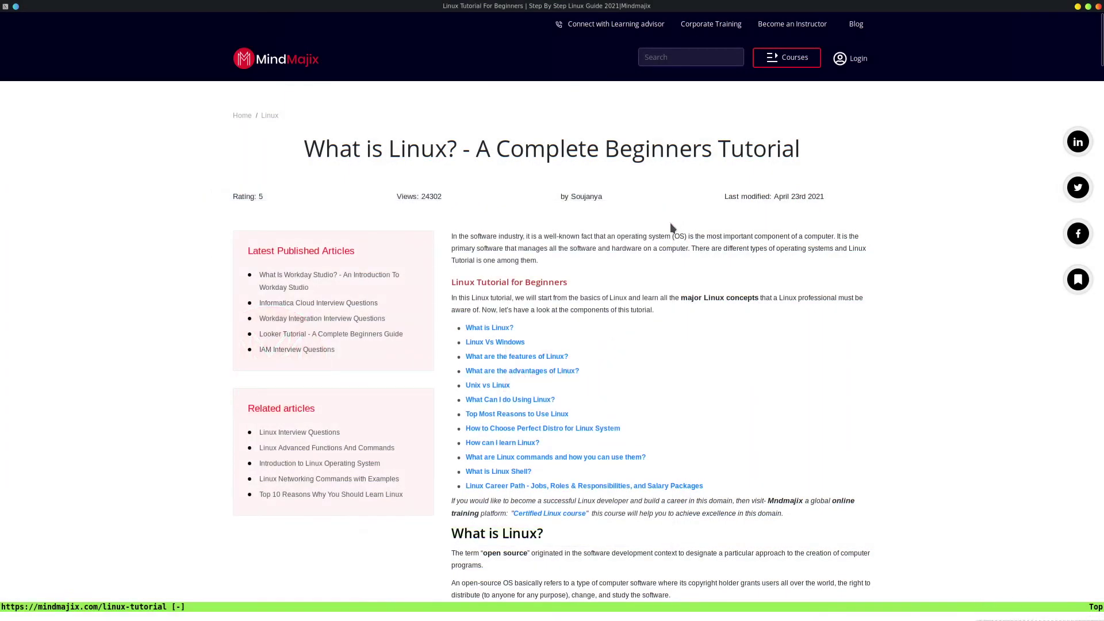
Try opening the MindMajix logo in the current window, and move through the history back to the Linux tutorial.
key("shift+l")
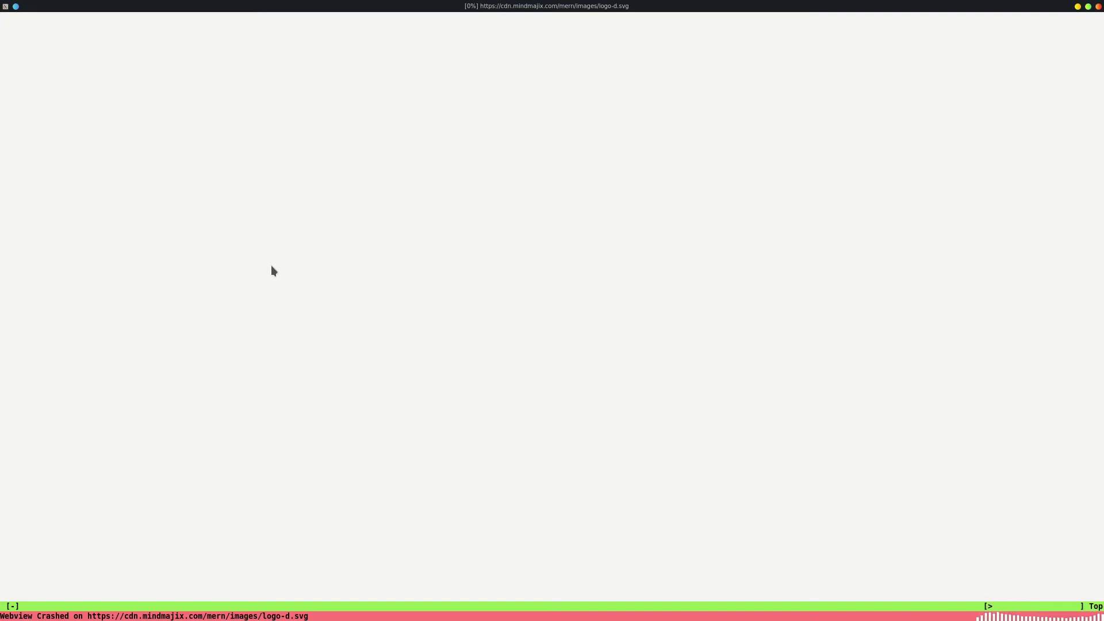
key("shift+h")
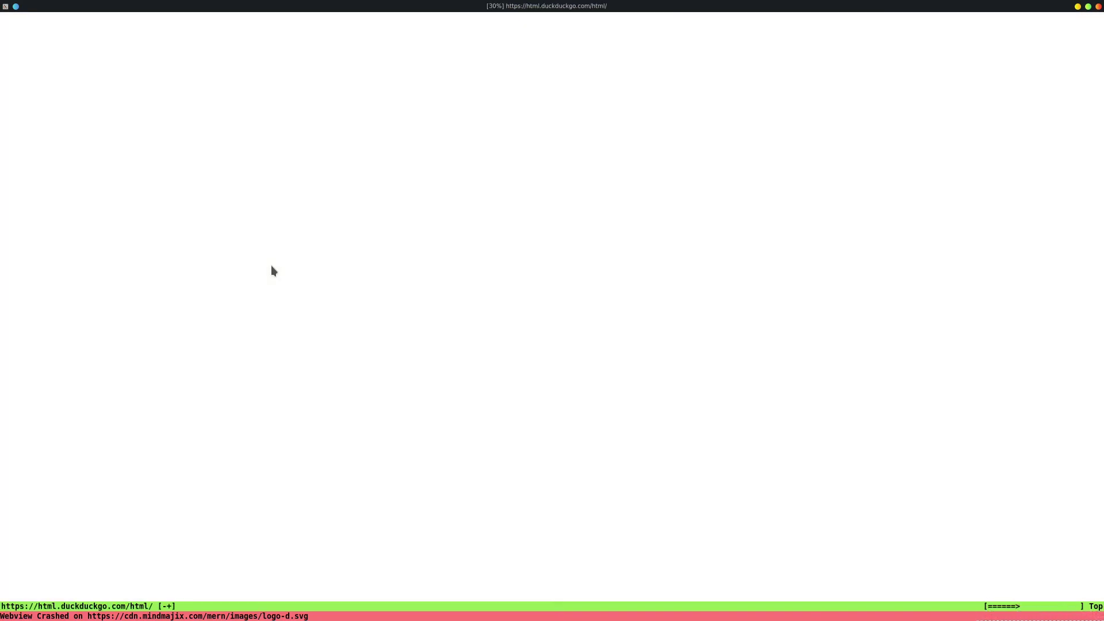
key("shift+l")
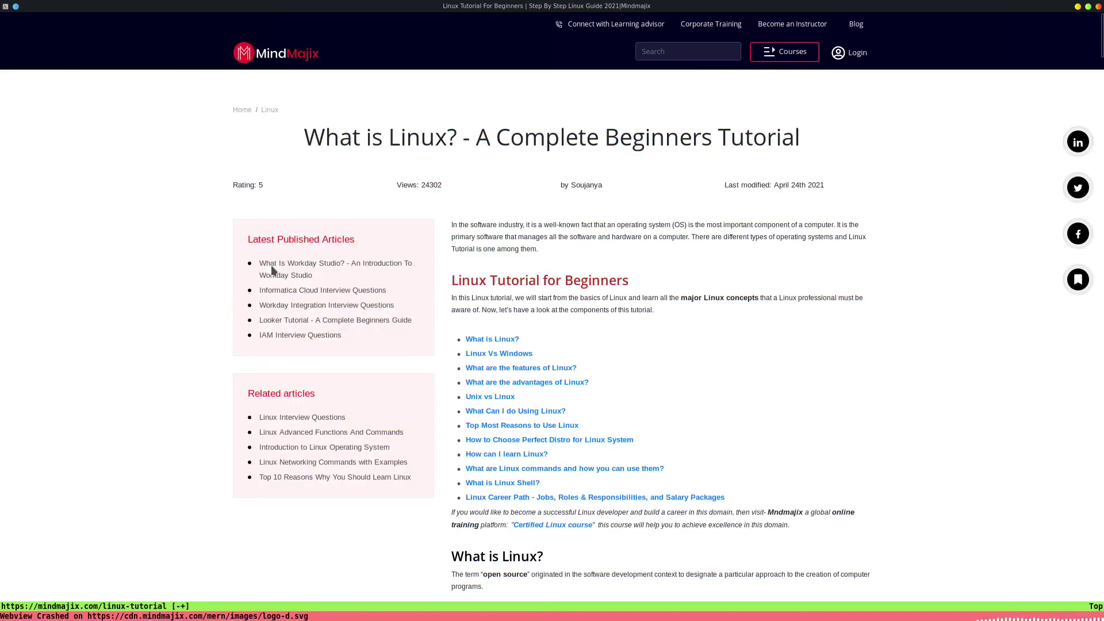
scroll(444, 248, "down", 5)
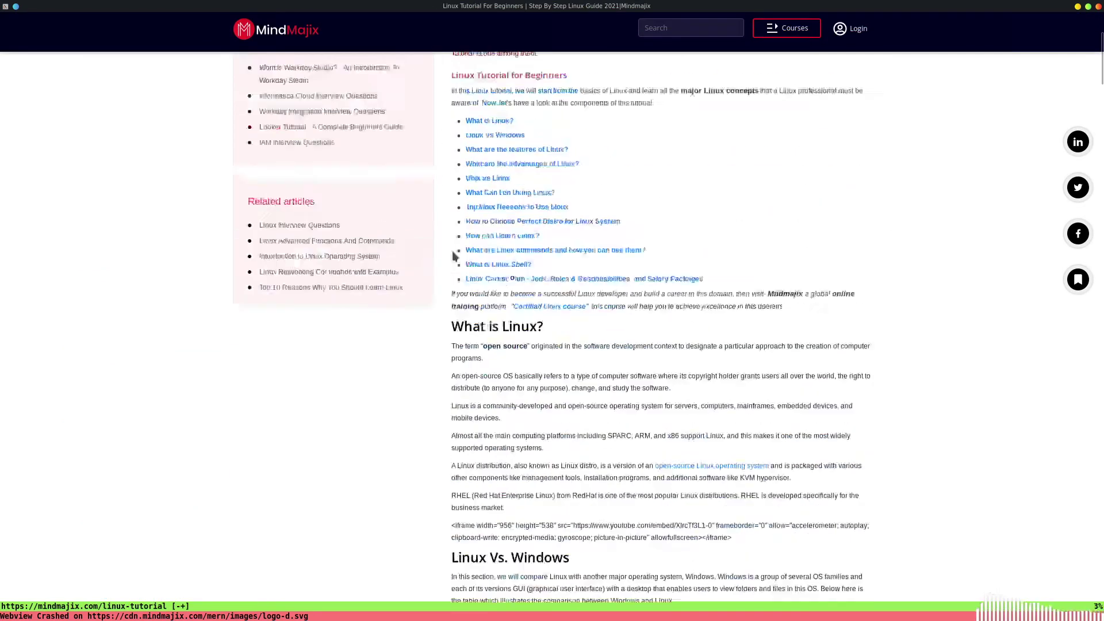
scroll(454, 253, "up", 1)
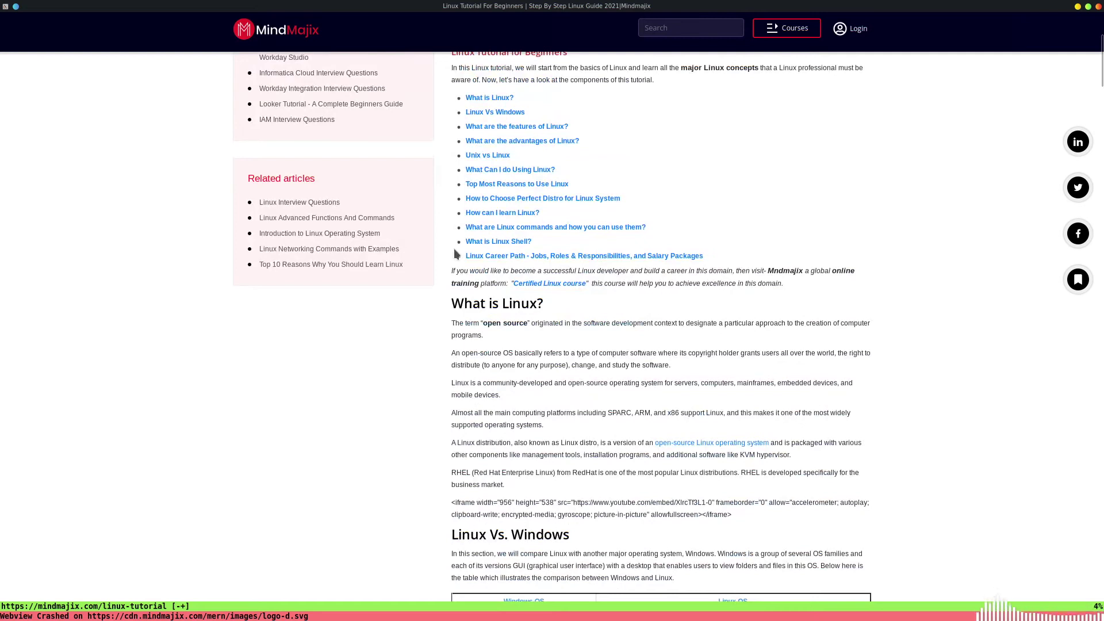
Go back to the DuckDuckGo results page for the Linux tutorial search and search for "kittens" instead.
key("shift+h")
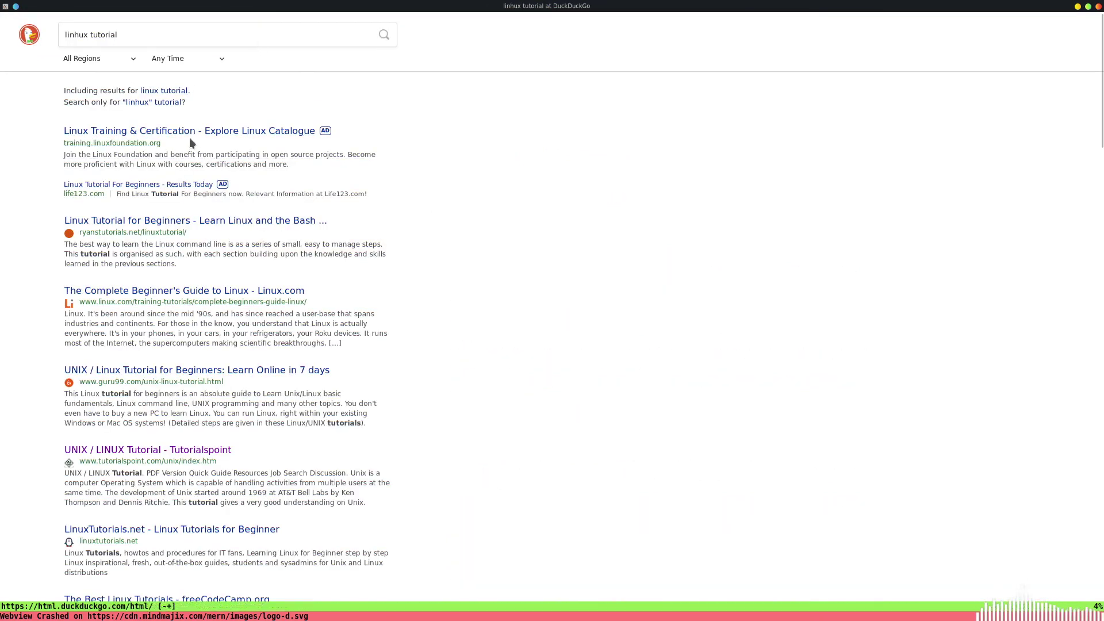
left_click(161, 36)
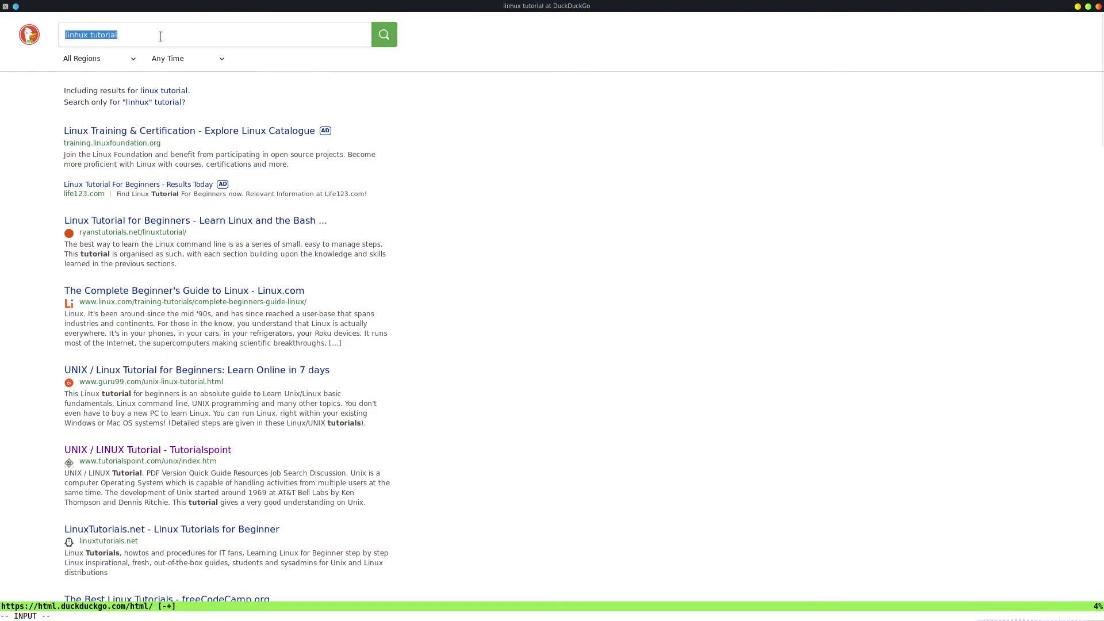
type("kittens")
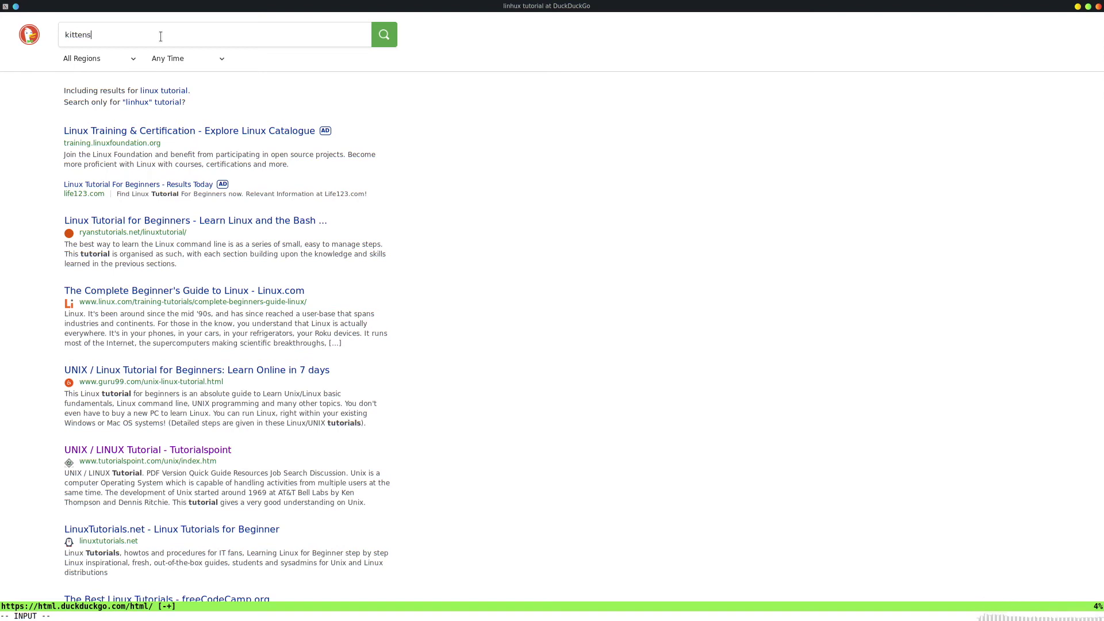
key("Return")
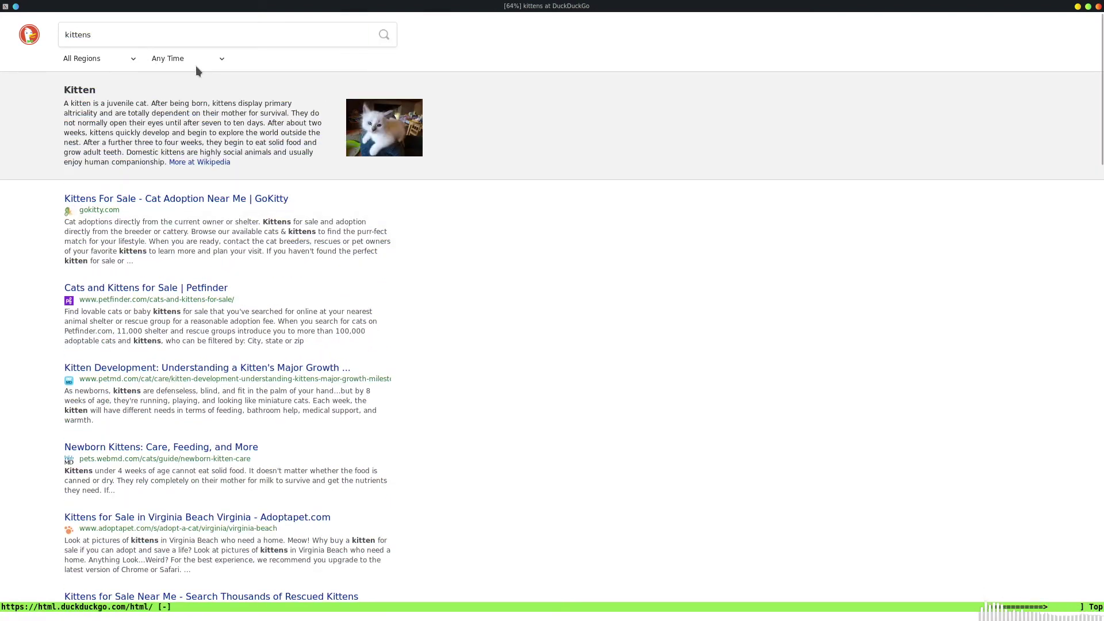
scroll(188, 197, "down", 1)
scroll(208, 80, "up", 1)
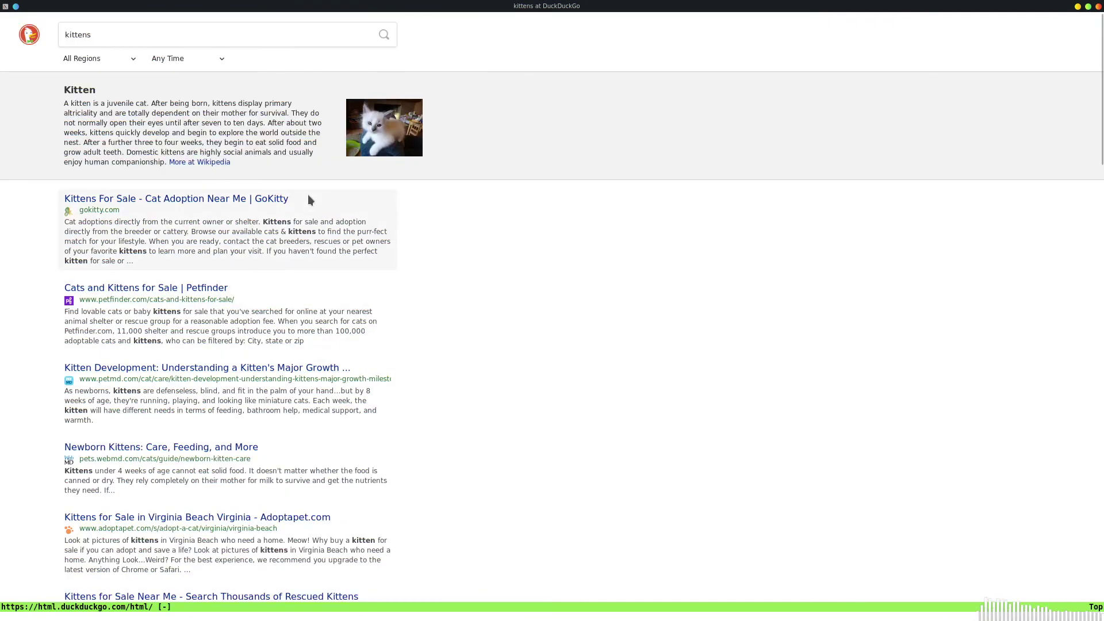
Open duckduckgo.com with the open command and try searching for "kittens" from its start page.
key("o")
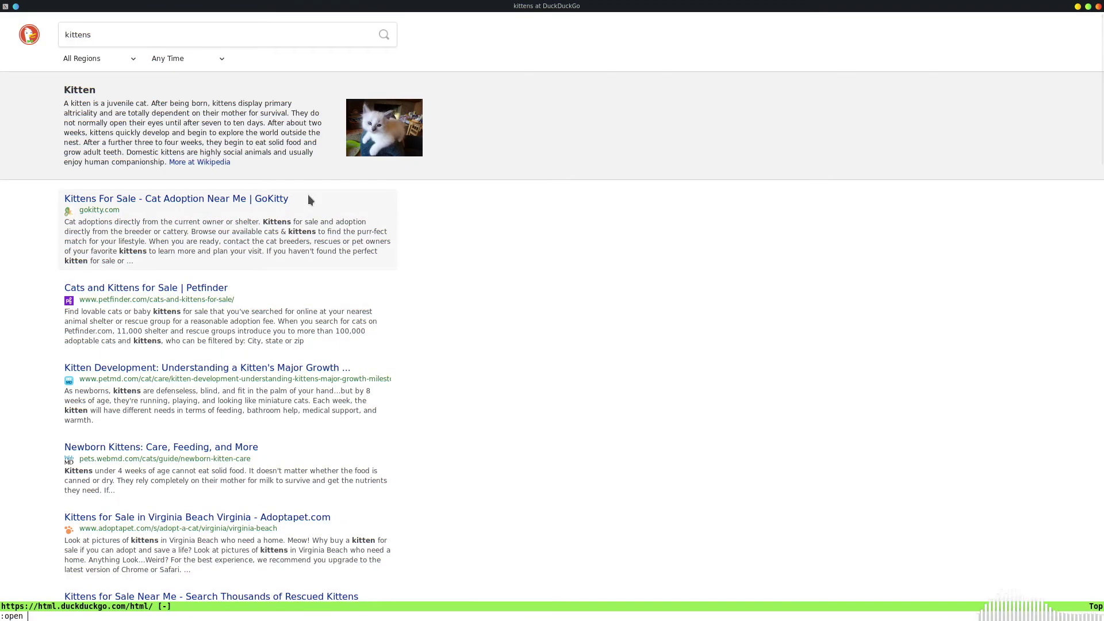
type("duckduckgo.com")
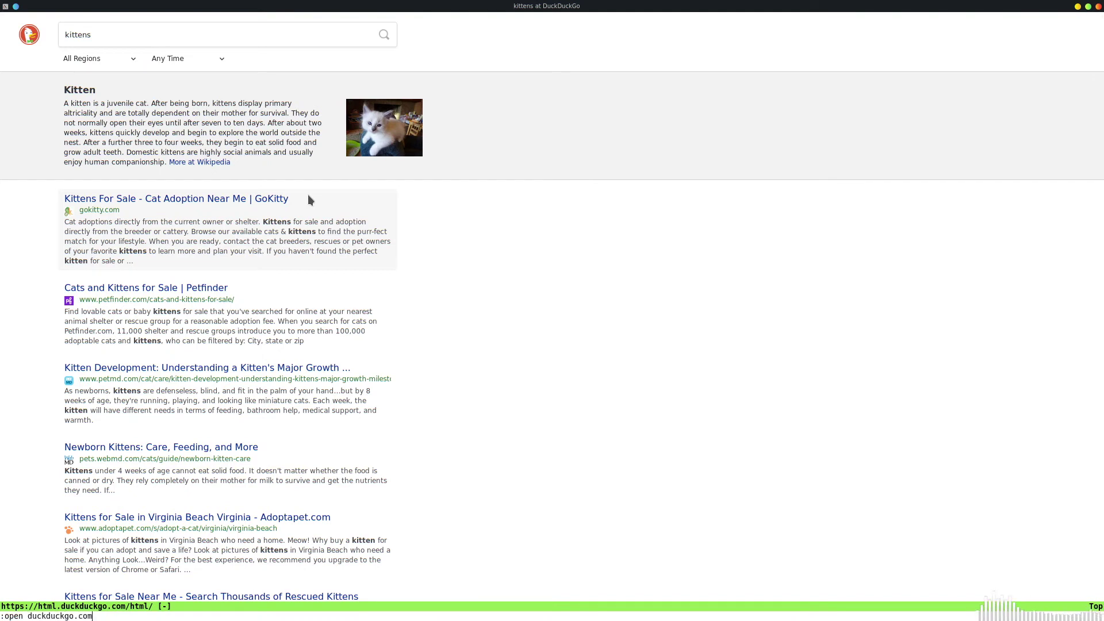
key("Return")
type("kittens")
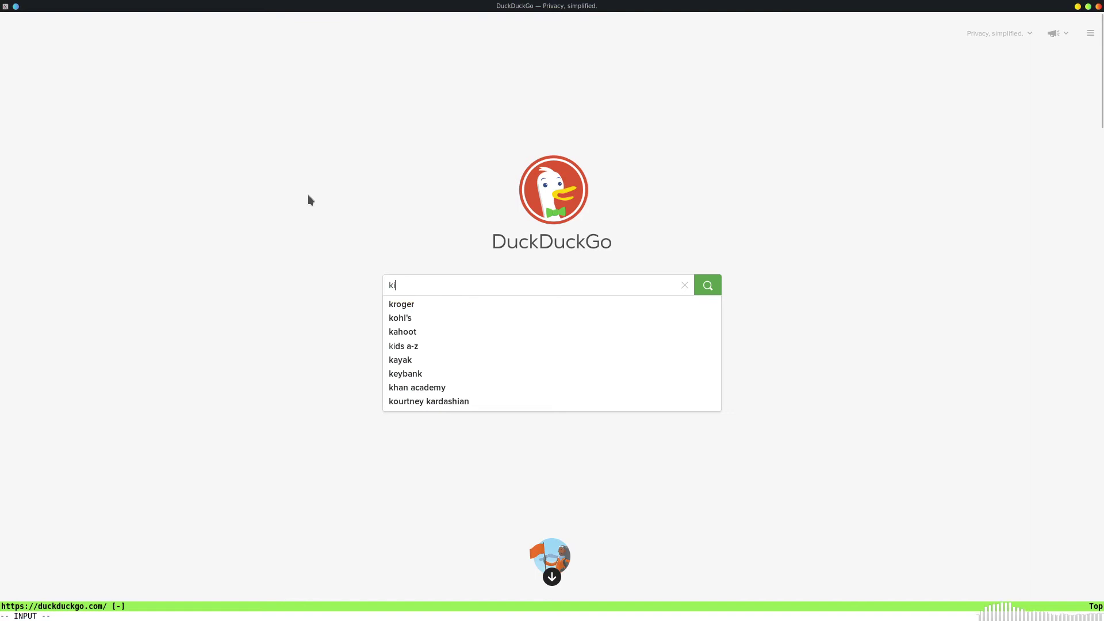
key("Return")
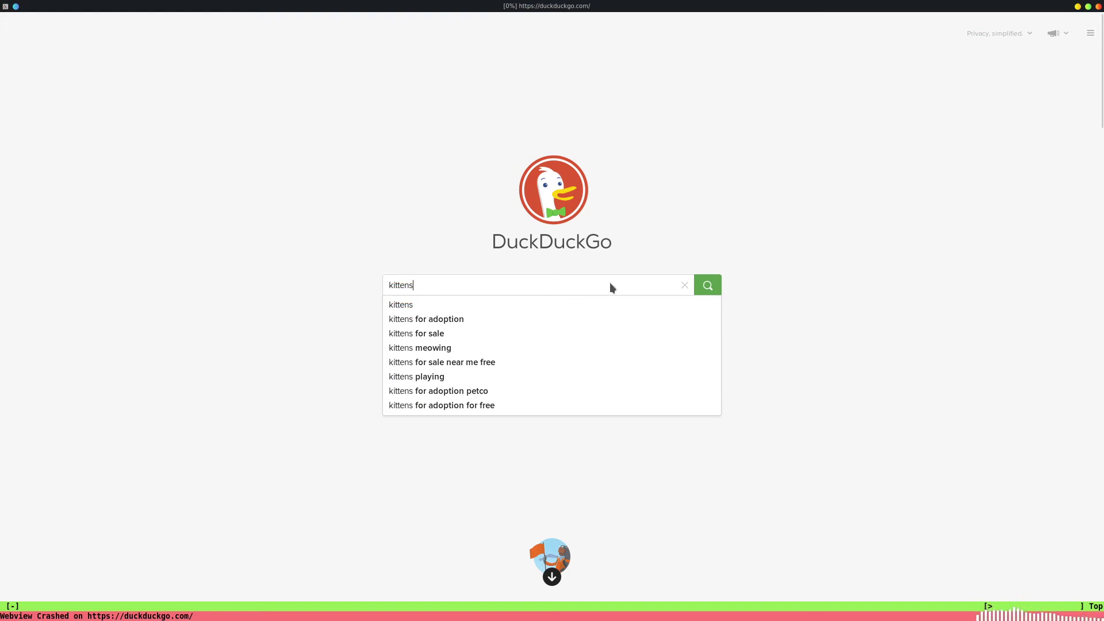
Restore and re-maximize the unresponsive DuckDuckGo window, and close it.
key("ctrl+o")
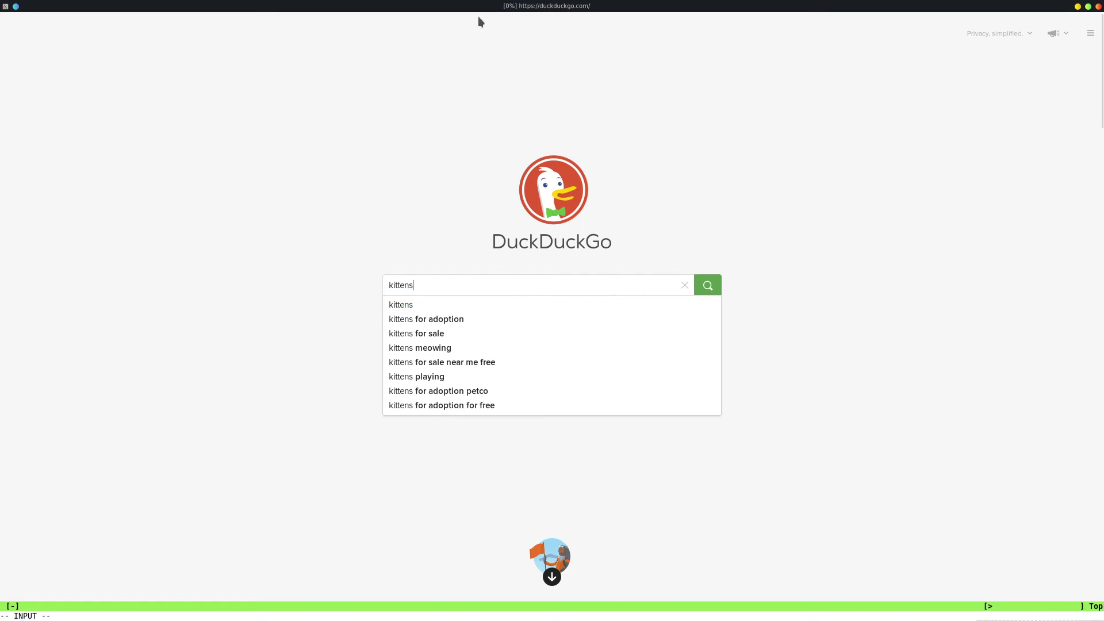
double_click(495, 5)
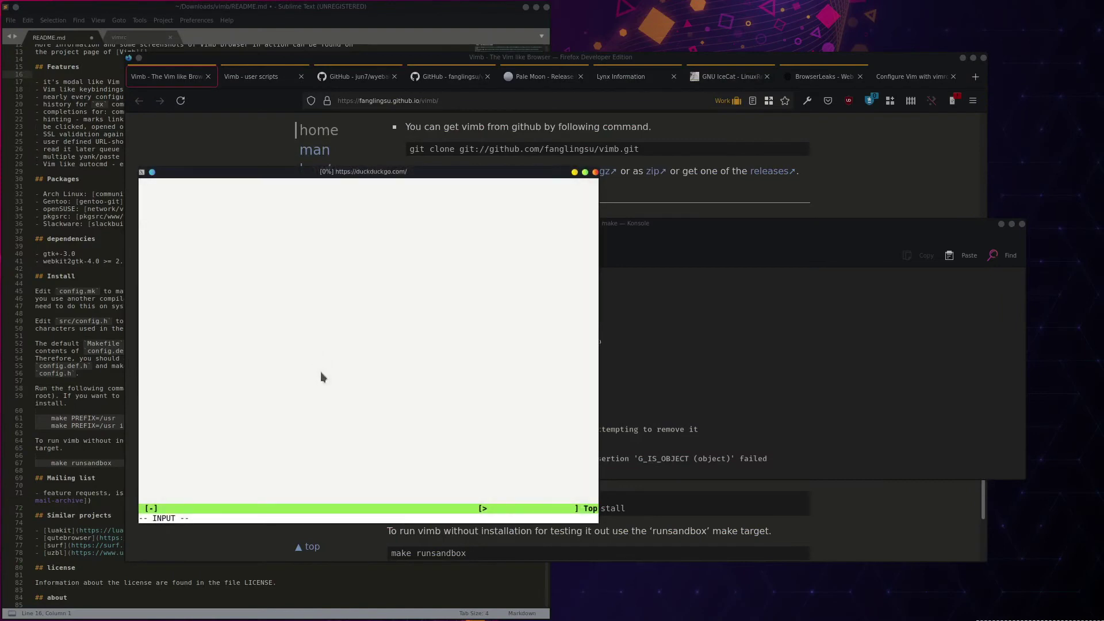
double_click(411, 175)
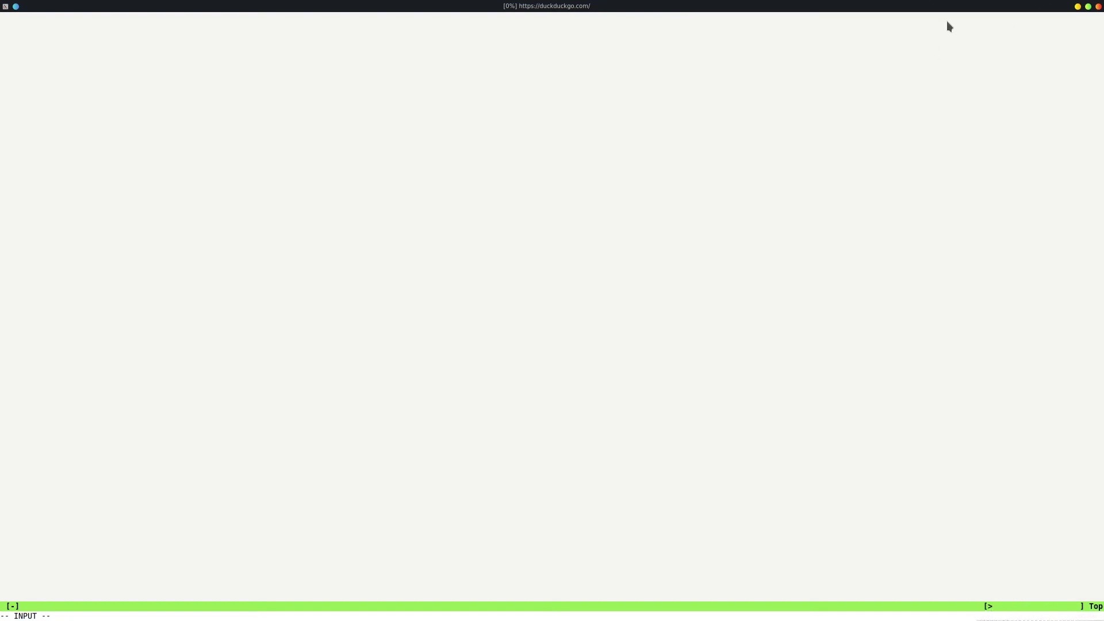
left_click(1097, 7)
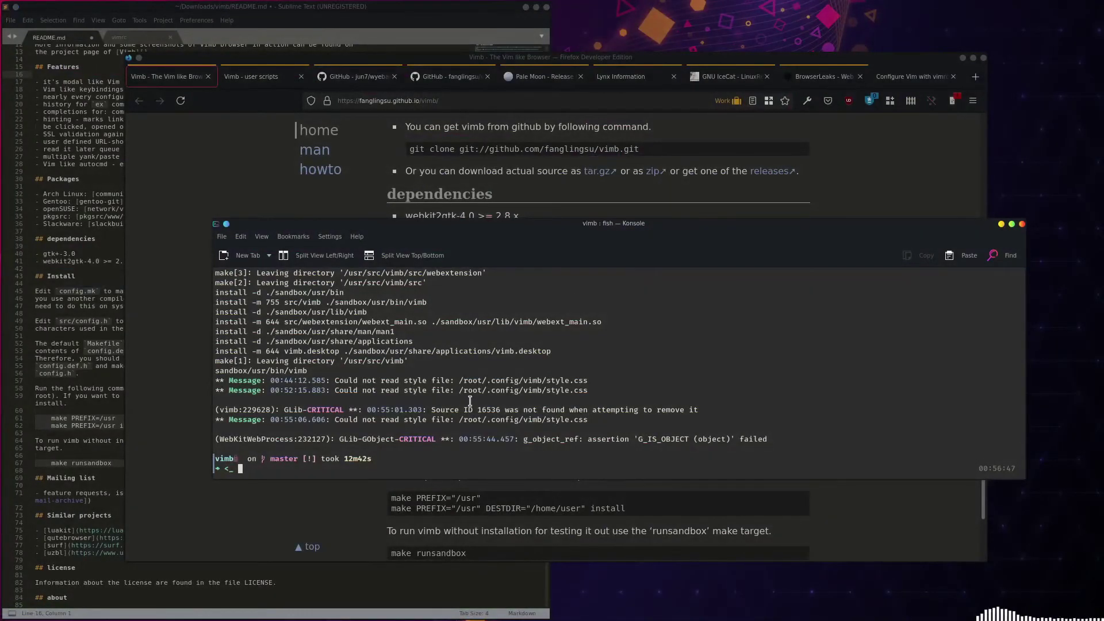
Launch Vimb from the sandbox again by rerunning the last terminal command, and open duckduckgo.com with the open command.
key("Up")
key("Return")
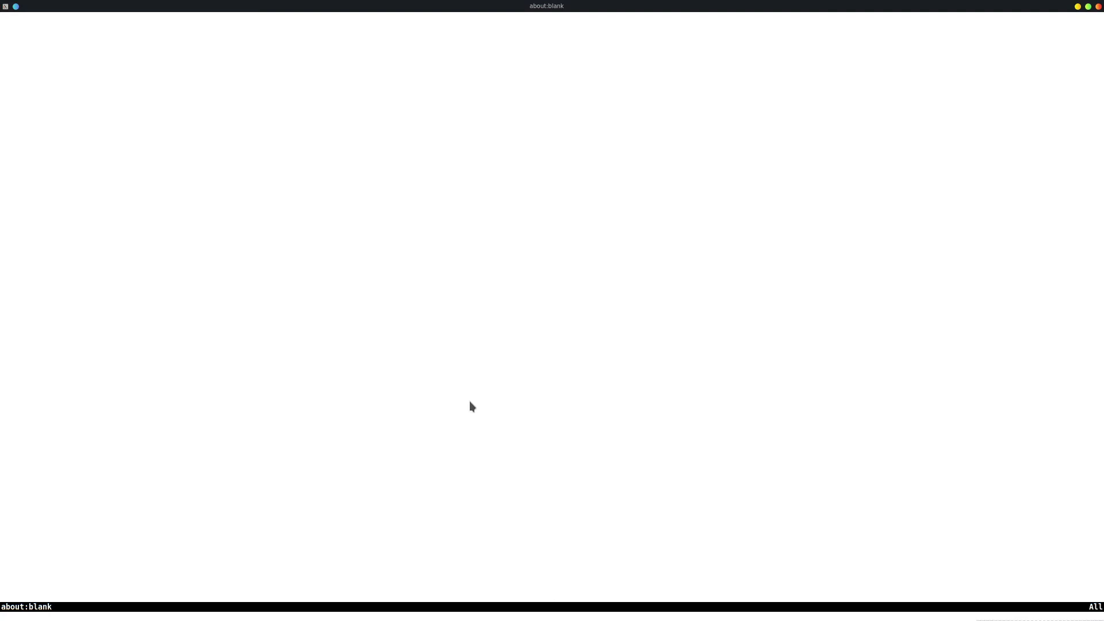
key("o")
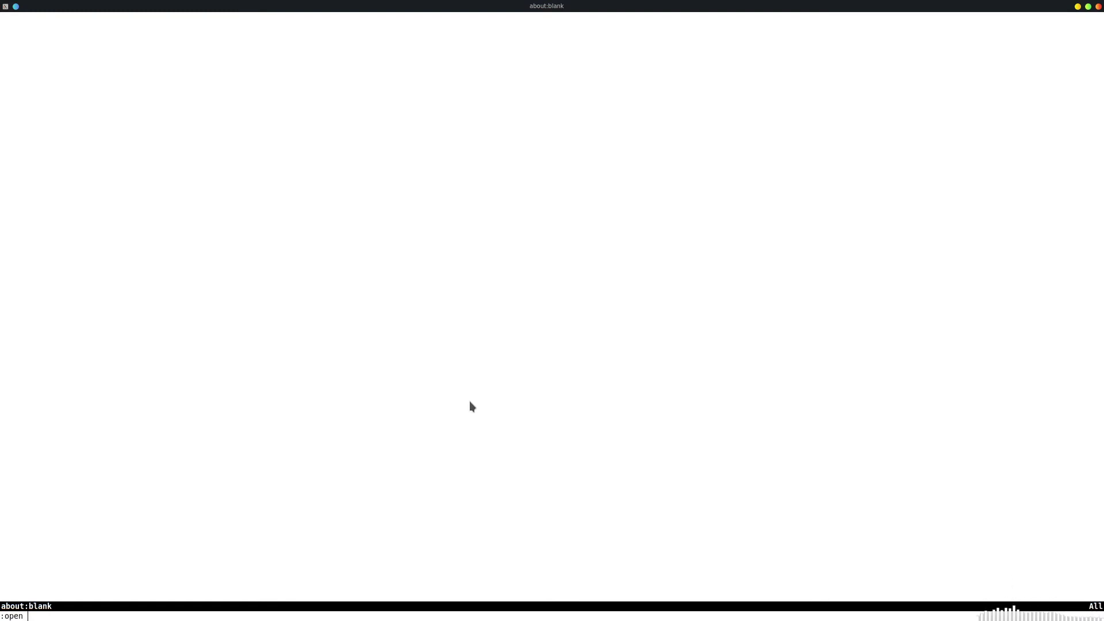
type("duckduc")
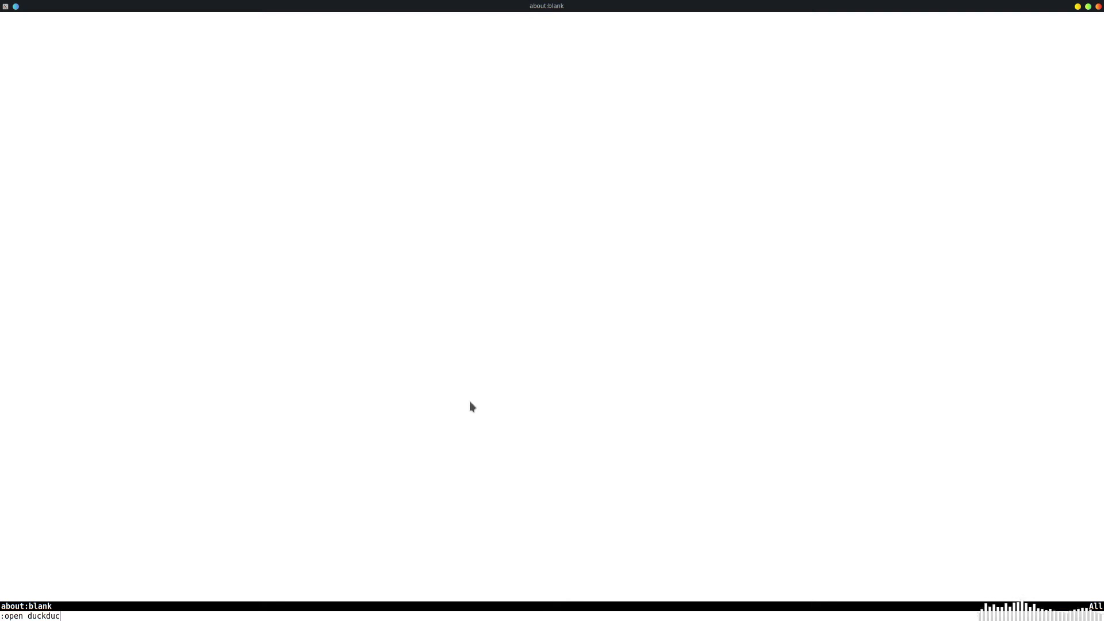
type("kgo.com")
key("Return")
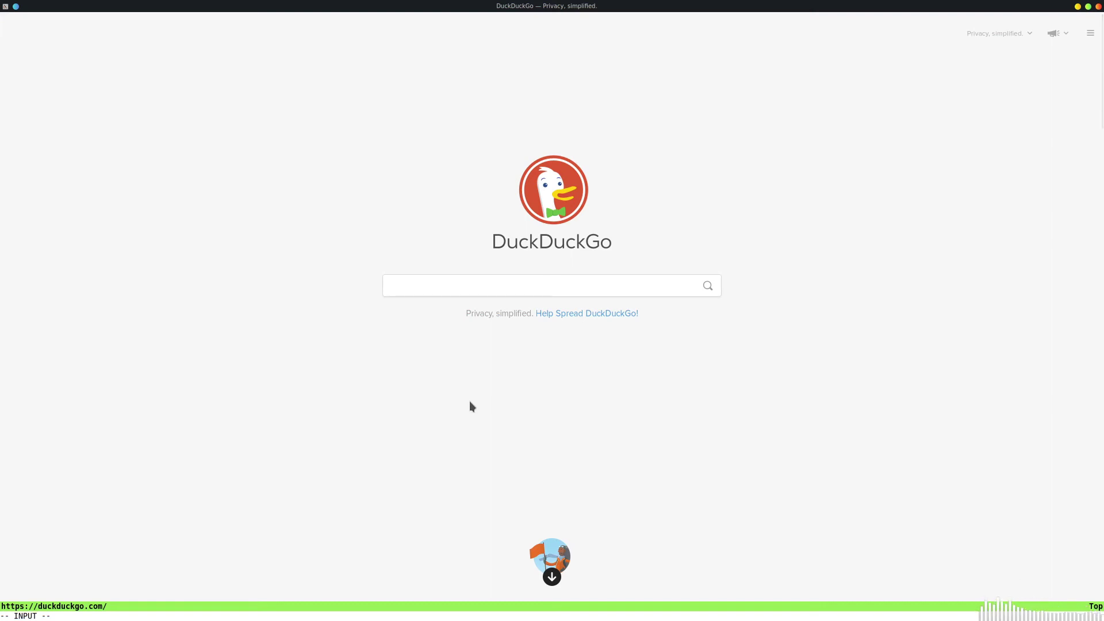
Search DuckDuckGo for "kittens" and switch to the image results.
type("kittens")
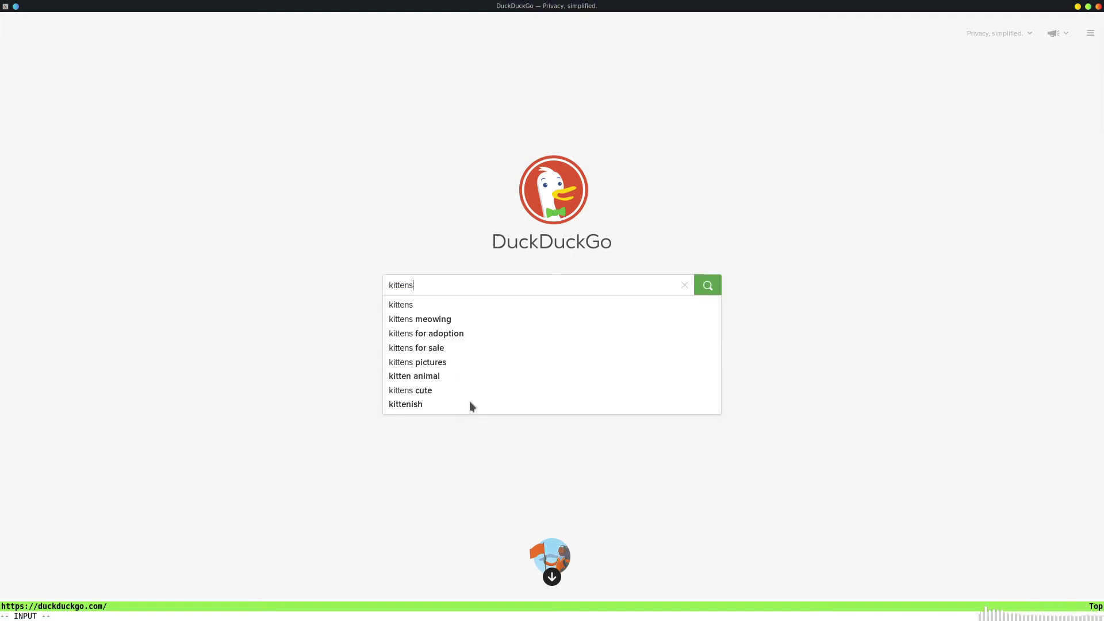
key("Return")
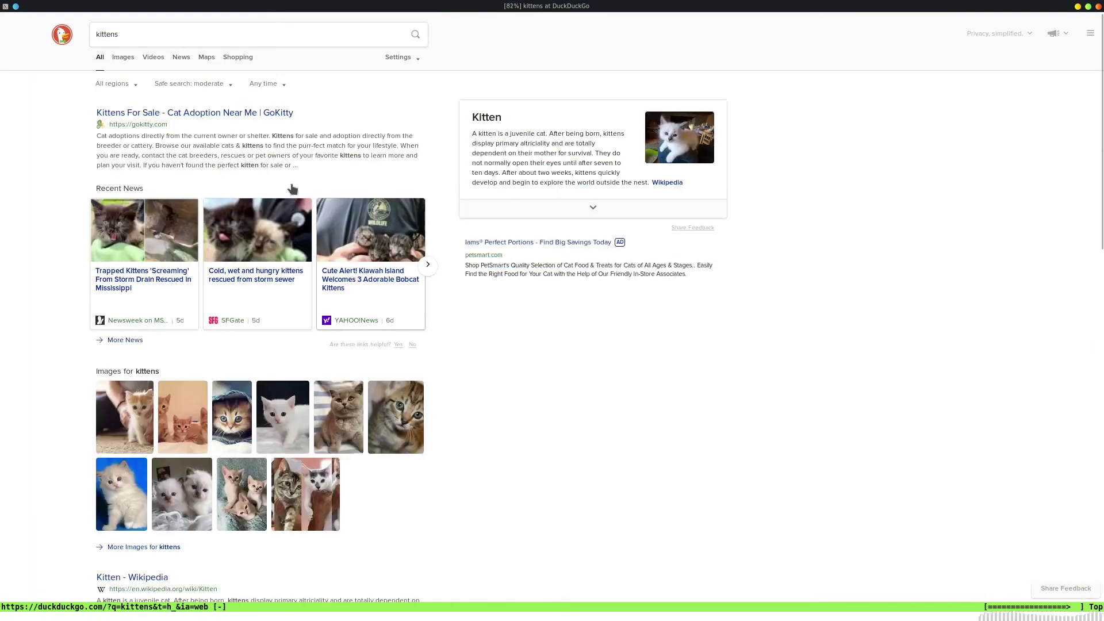
left_click(124, 57)
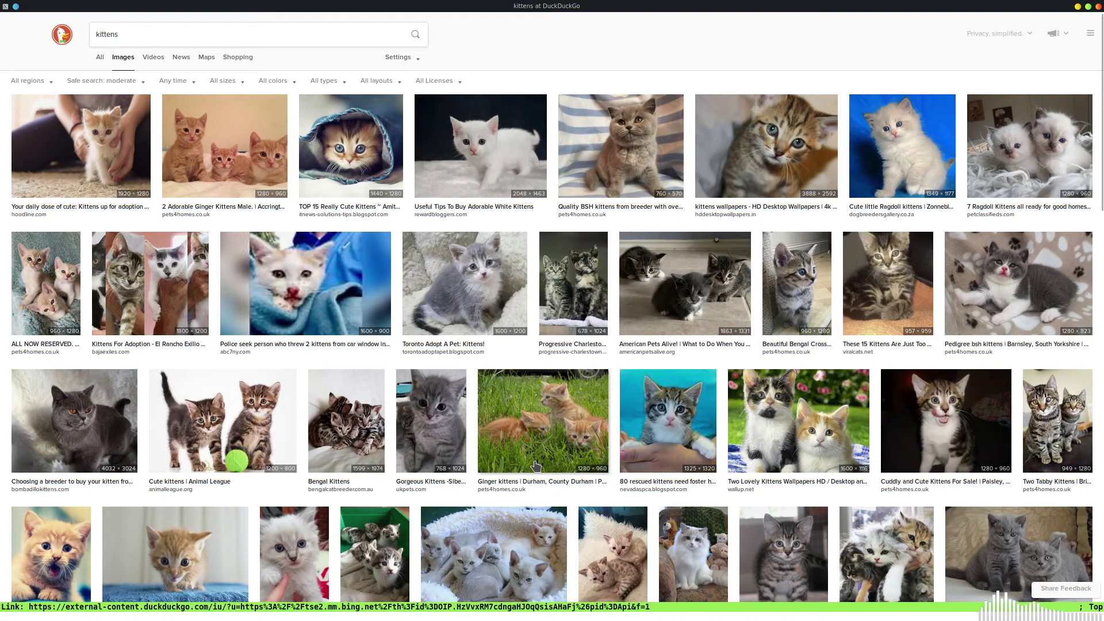
key("semicolon")
key("i")
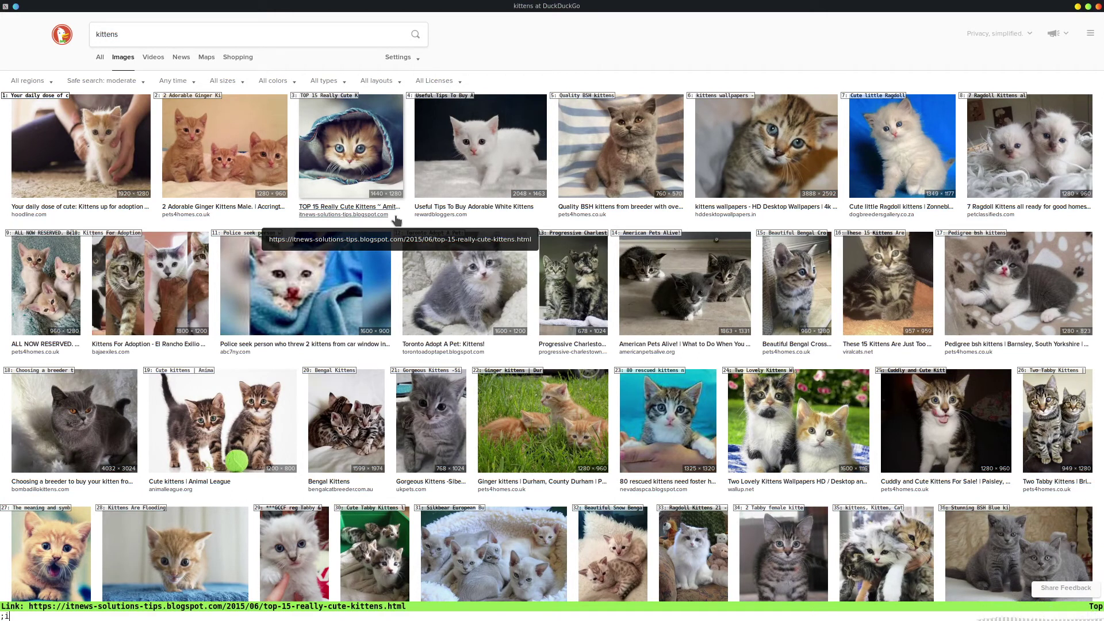
key("Escape")
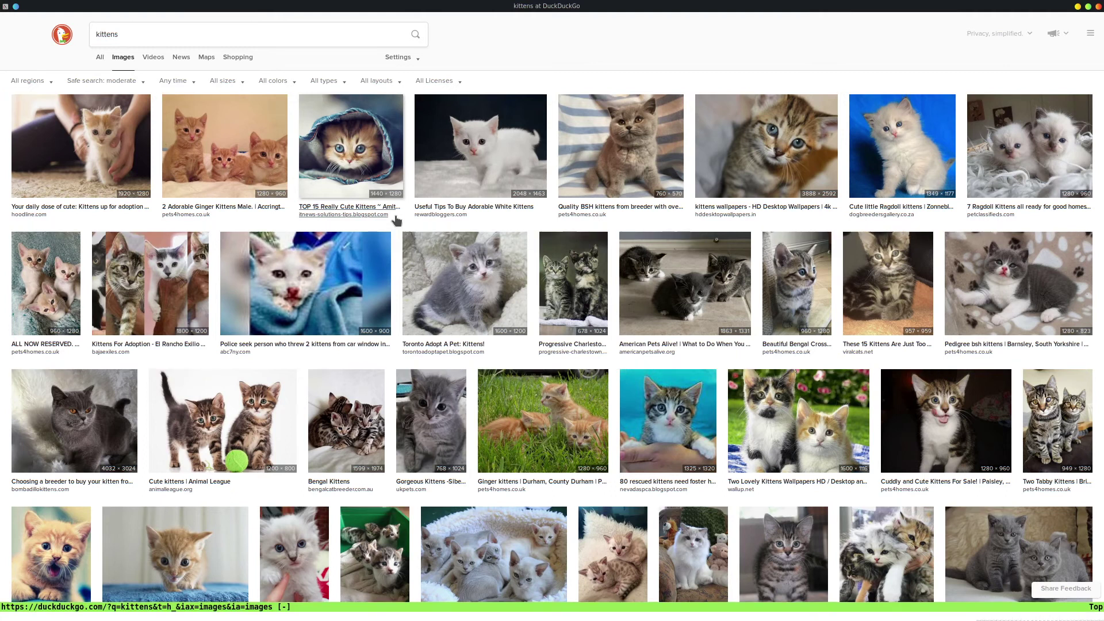
key("semicolon")
key("f")
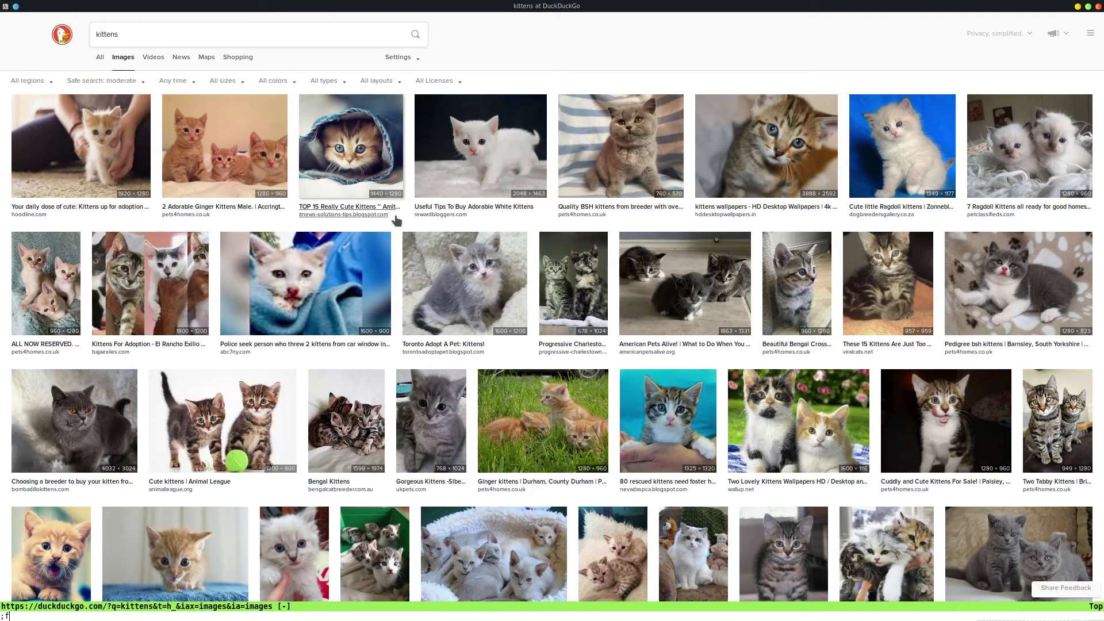
key("semicolon")
key("Escape")
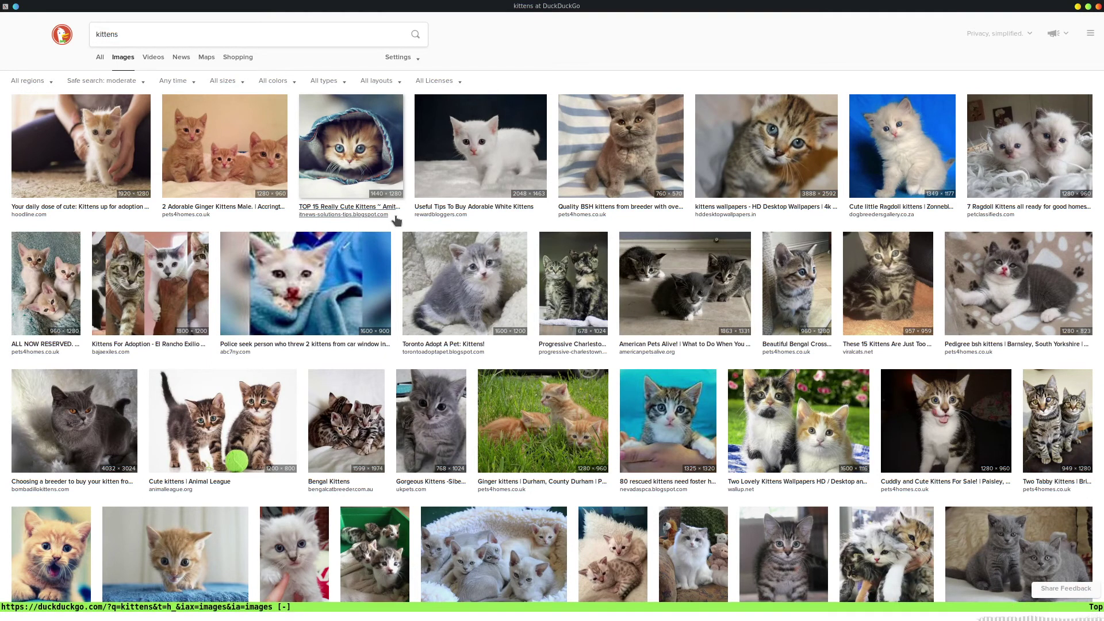
Open the "Toronto Adopt A Pet: Kittens!" result in the current window through its link hint 31, and return to the image results.
key("semicolon")
key("o")
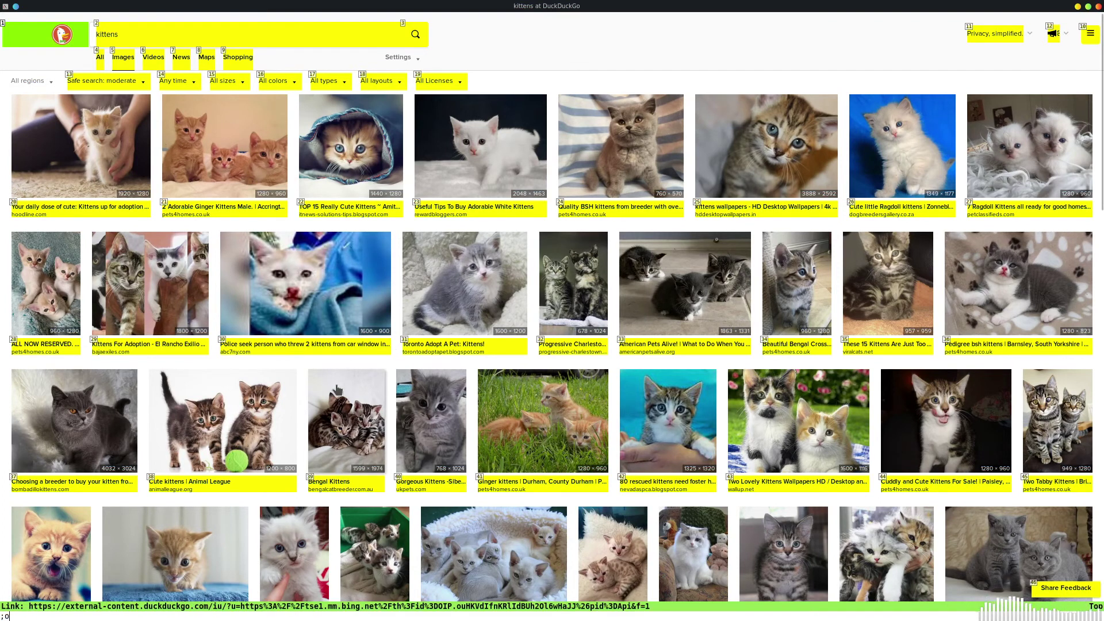
key("3")
key("1")
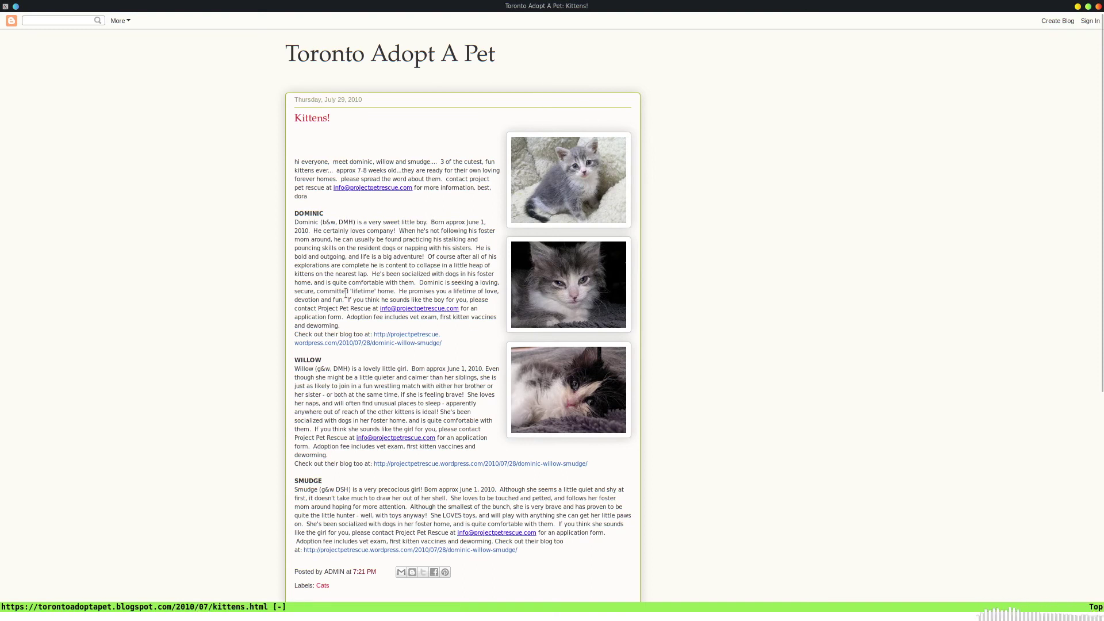
key("shift+h")
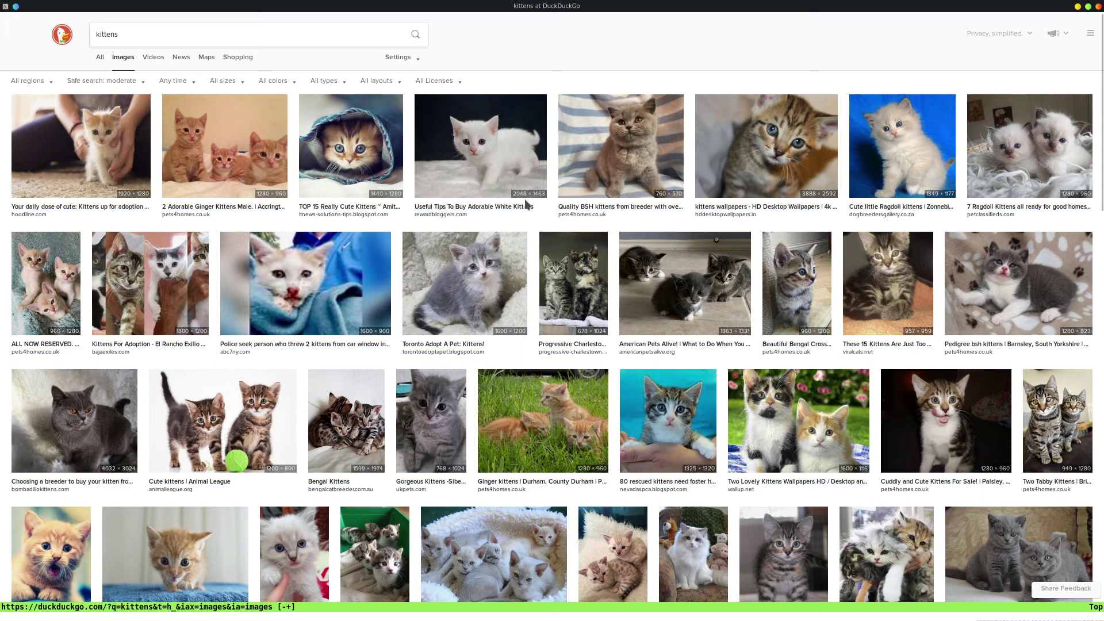
Try opening the "Toronto Adopt A Pet" image through image hint 12, and restore the Vimb window to a smaller size.
key("semicolon")
key("i")
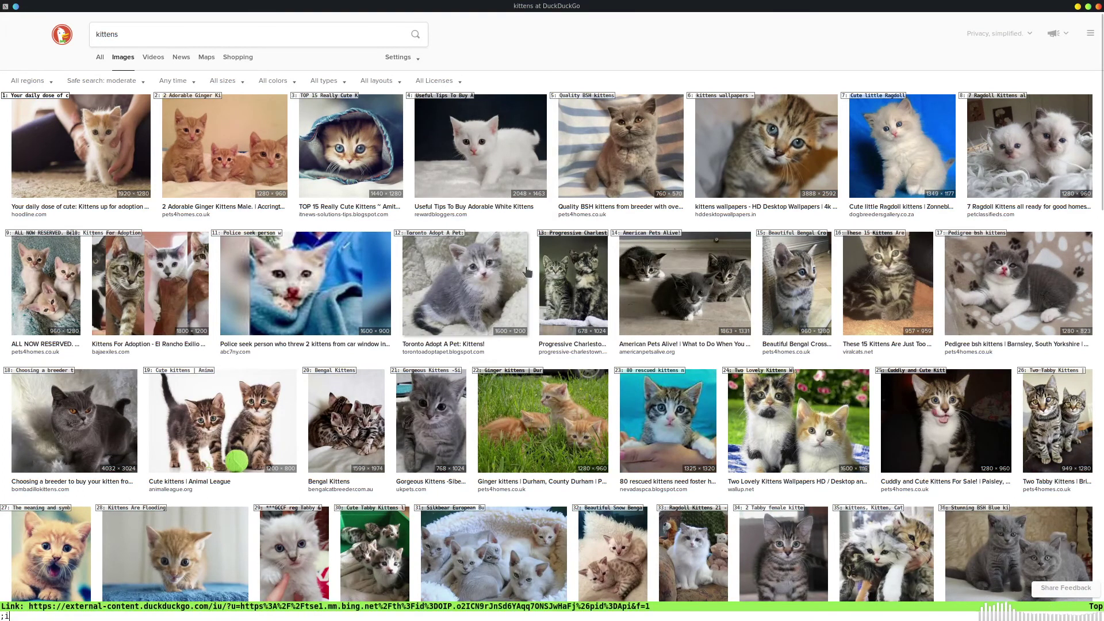
key("1")
key("2")
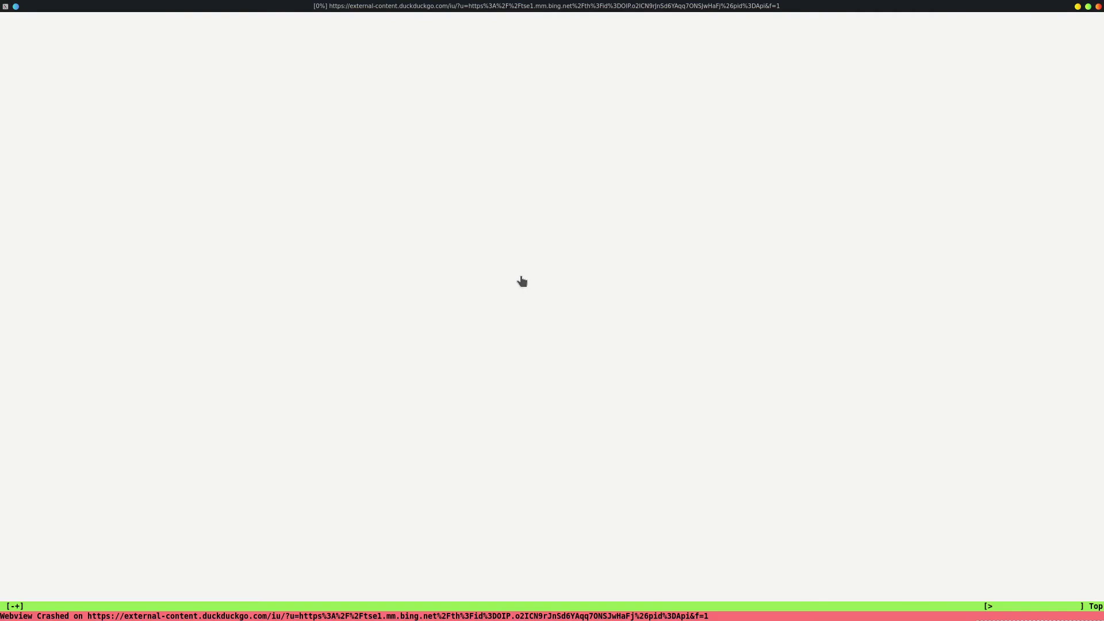
left_click_drag(414, 10, 259, 127)
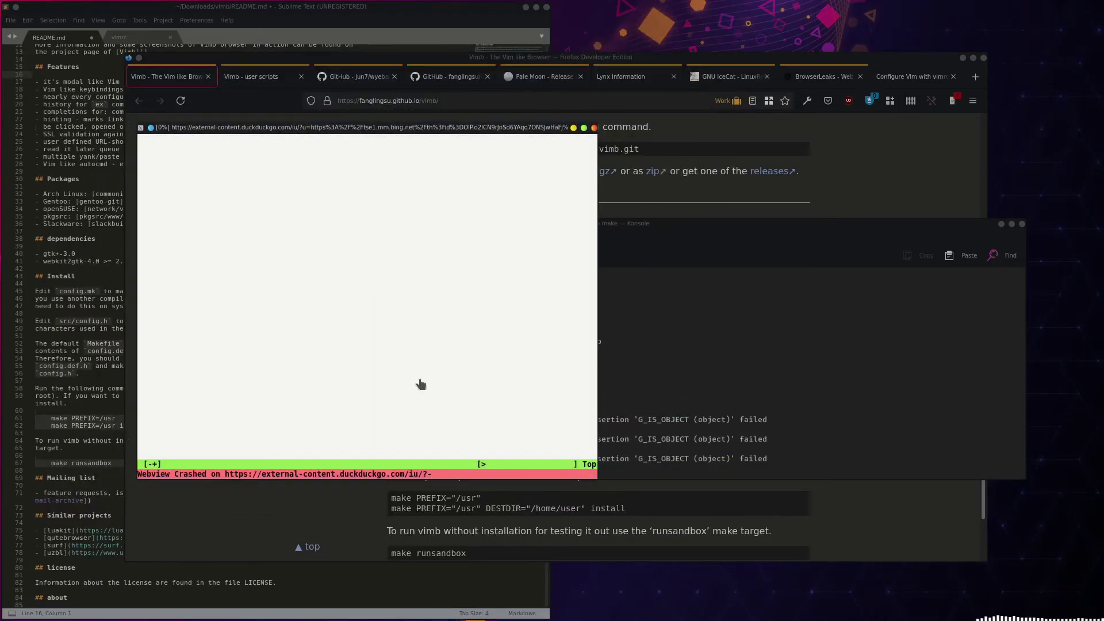
Examine the completion list of Vimb's ex commands from augroup to tabopen, and leave the command line.
type(":")
key("Tab")
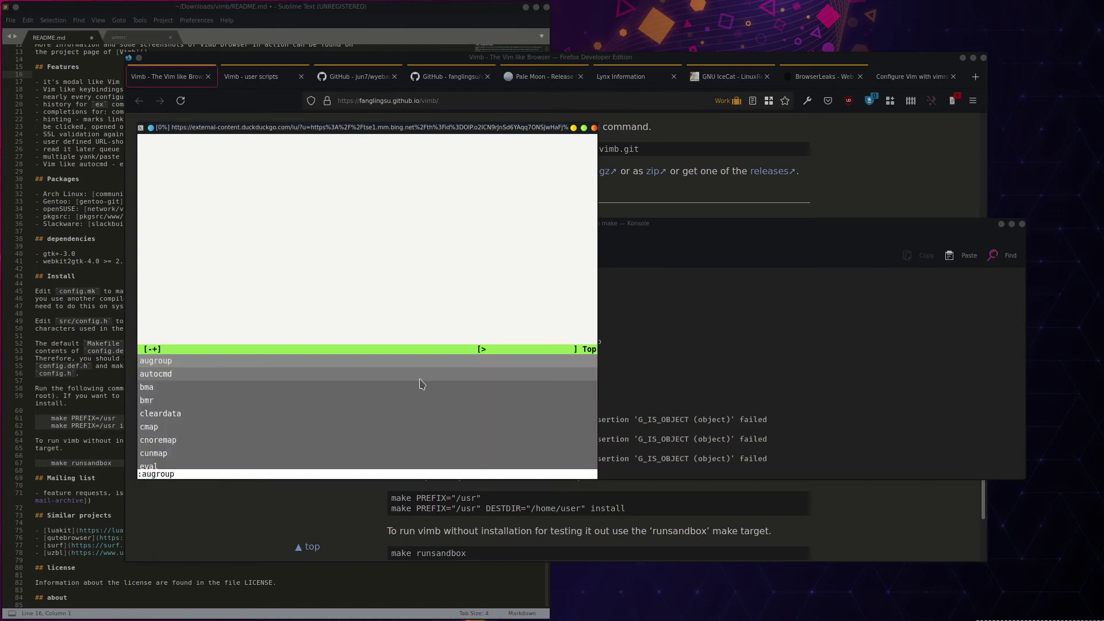
key("BackSpace")
key("BackSpace")
key("BackSpace")
key("BackSpace")
key("BackSpace")
type("r")
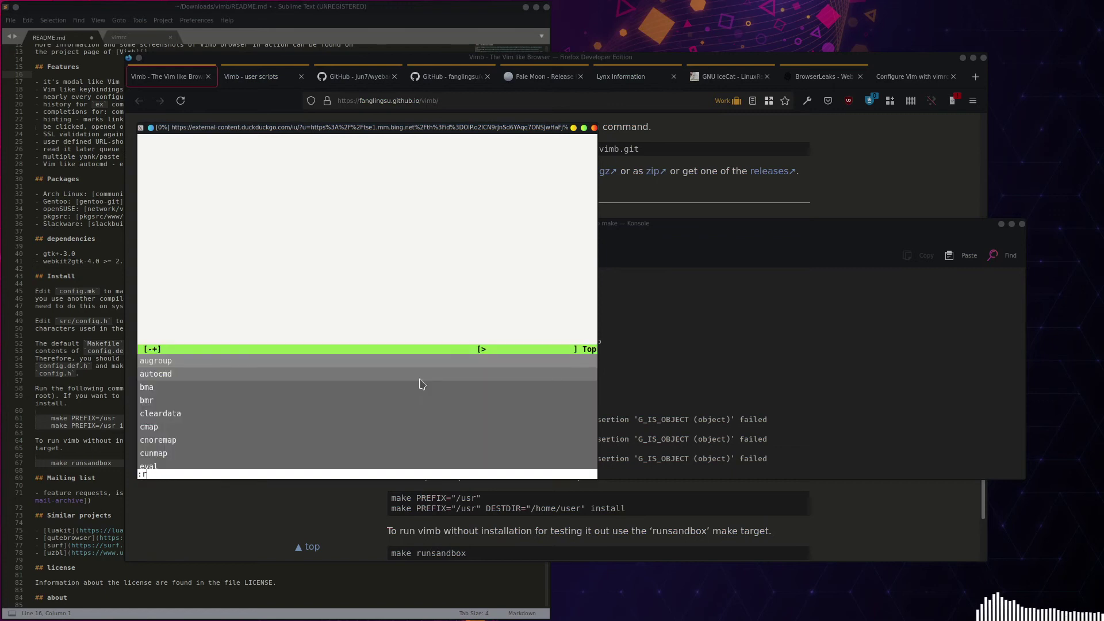
scroll(357, 385, "down", 5)
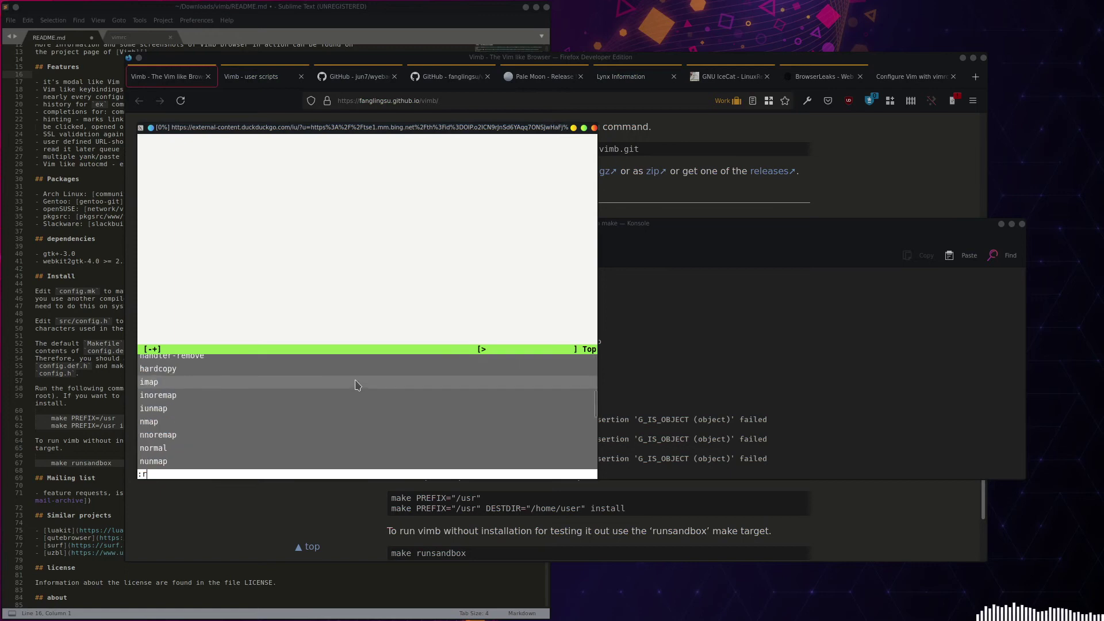
scroll(358, 385, "down", 4)
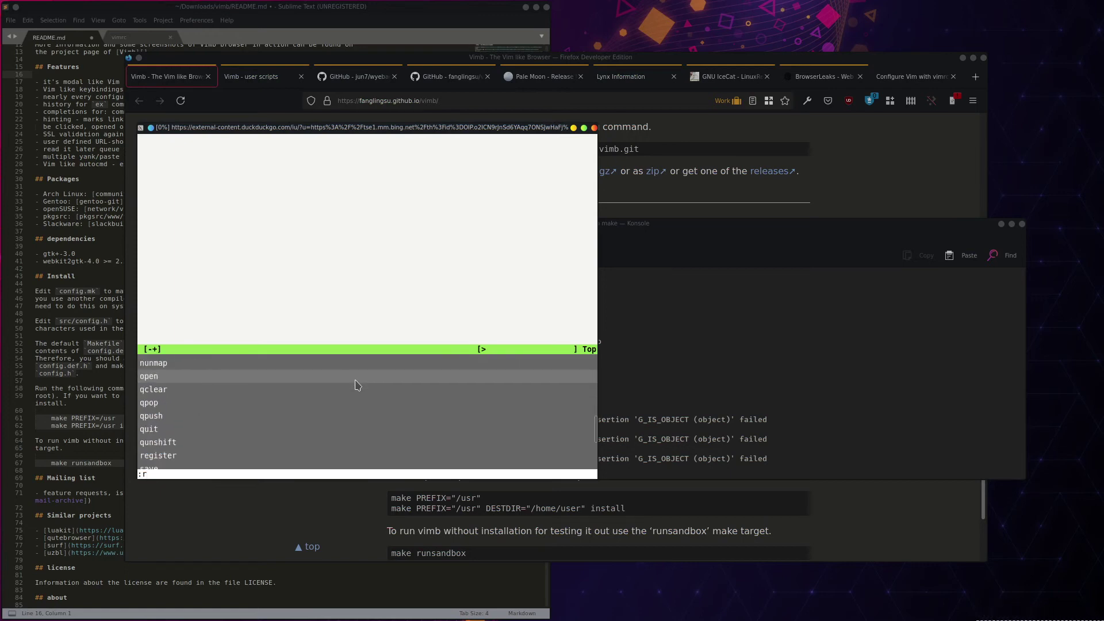
scroll(358, 385, "down", 3)
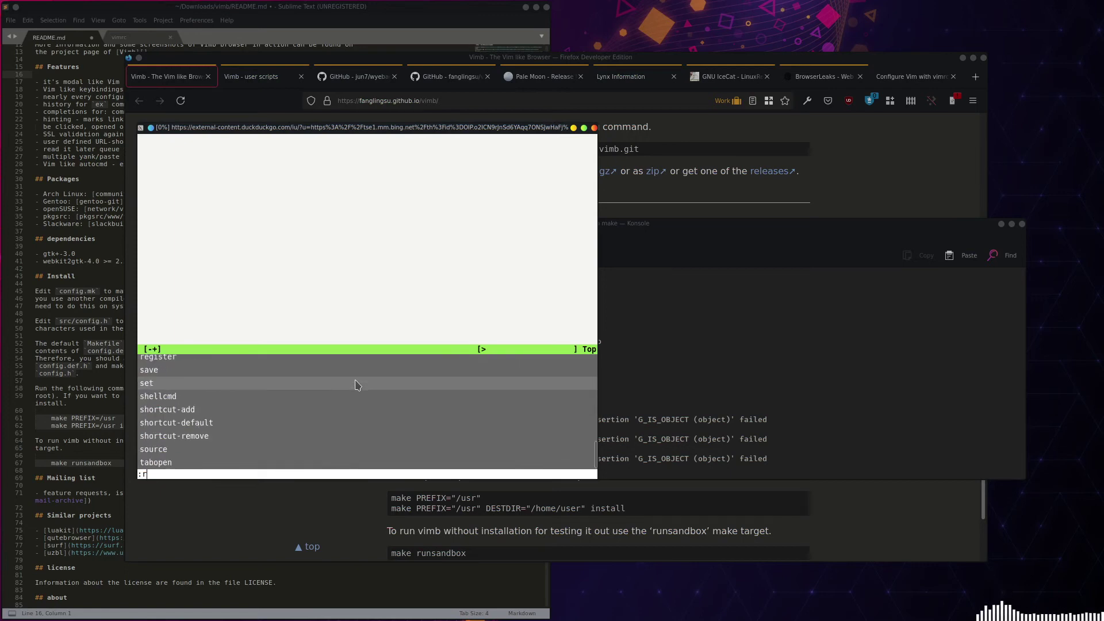
scroll(289, 440, "up", 2)
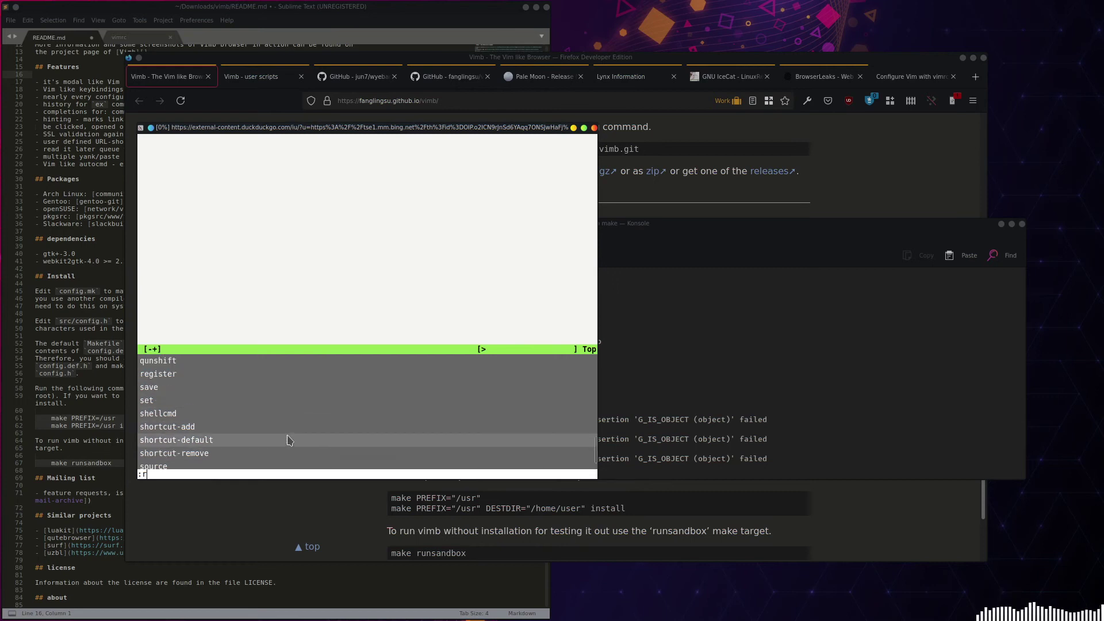
scroll(289, 440, "up", 4)
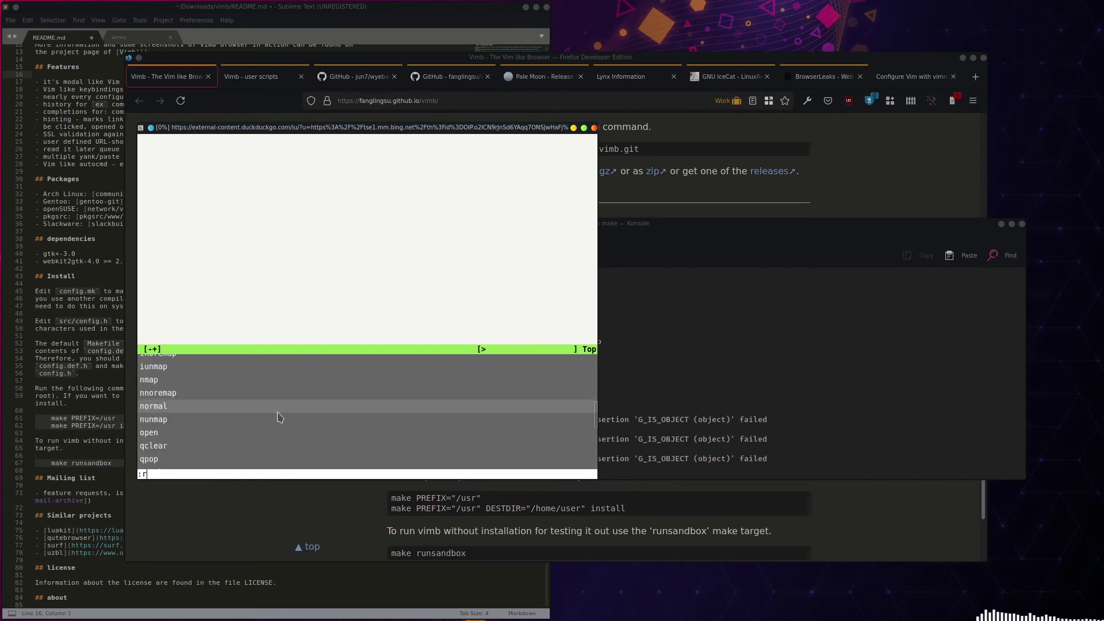
scroll(278, 416, "up", 4)
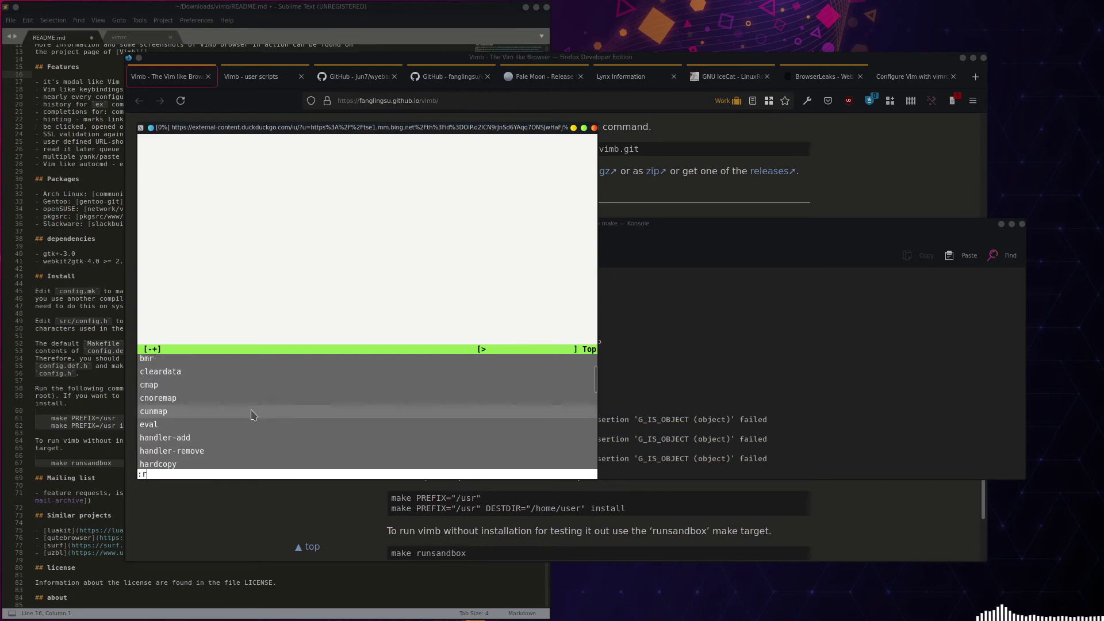
scroll(234, 436, "up", 1)
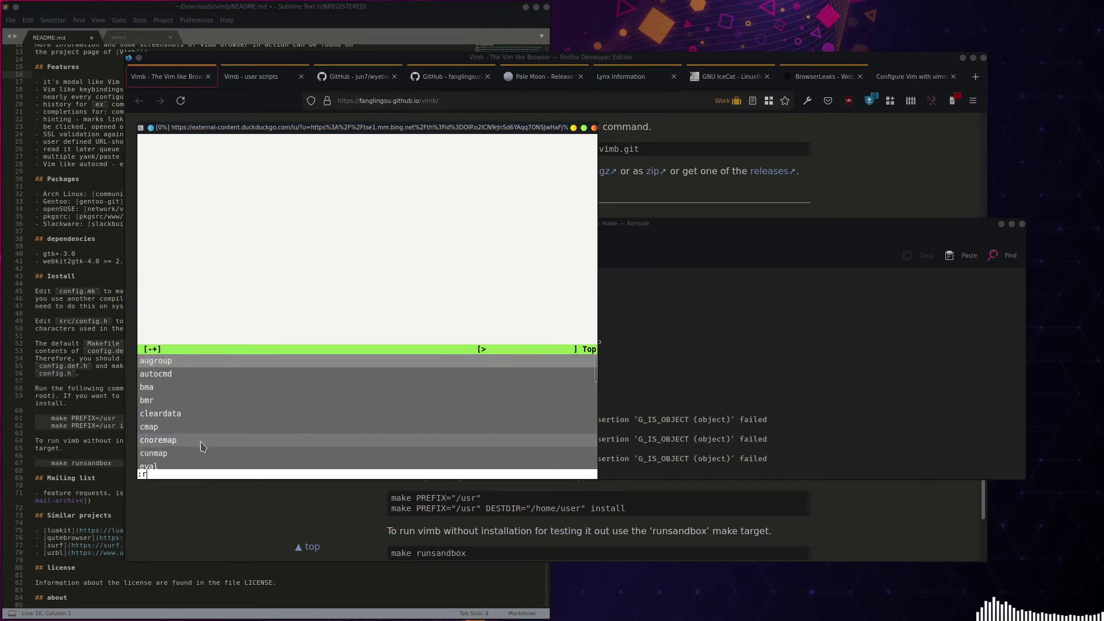
scroll(202, 417, "down", 4)
scroll(203, 428, "down", 6)
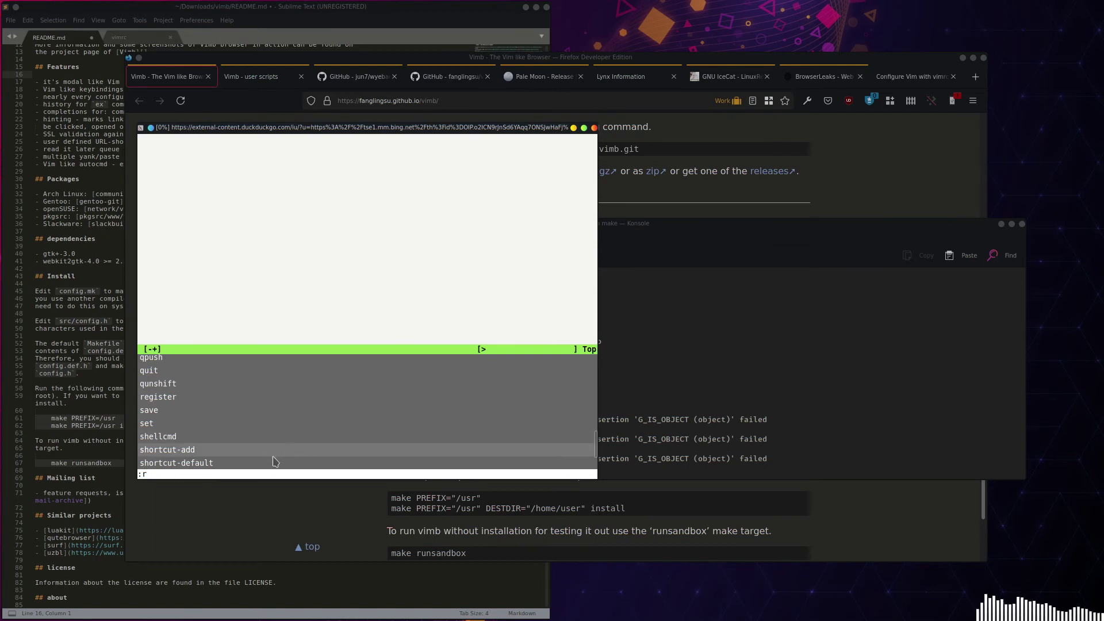
key("Escape")
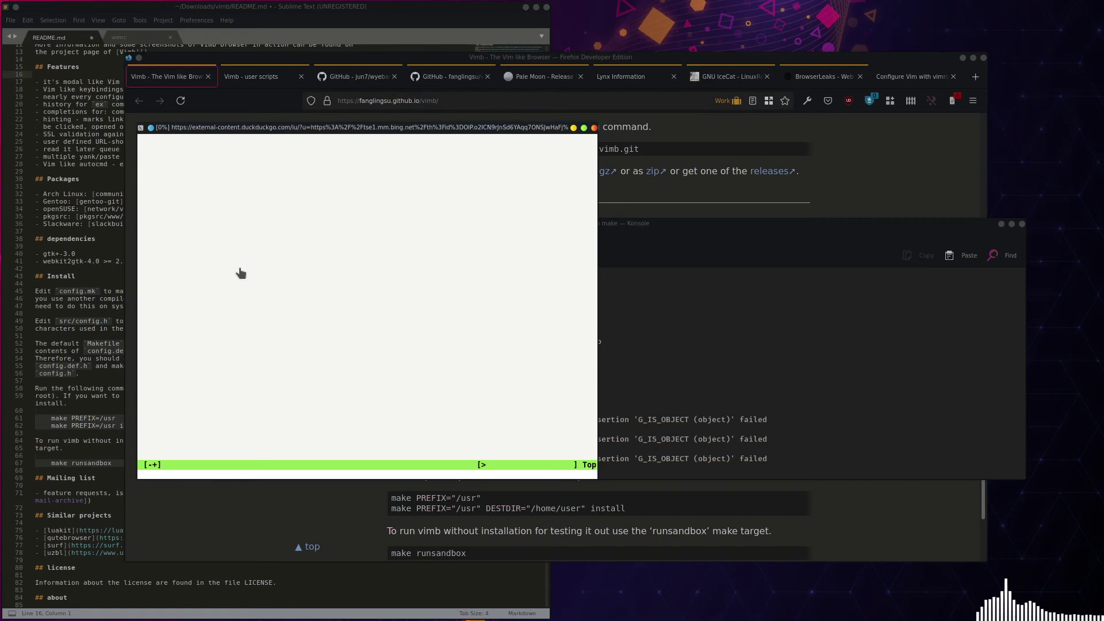
Go back to the kittens image results, enlarge the window, and open the "Gorgeous Kittens" image in it through image hint 3.
key("H")
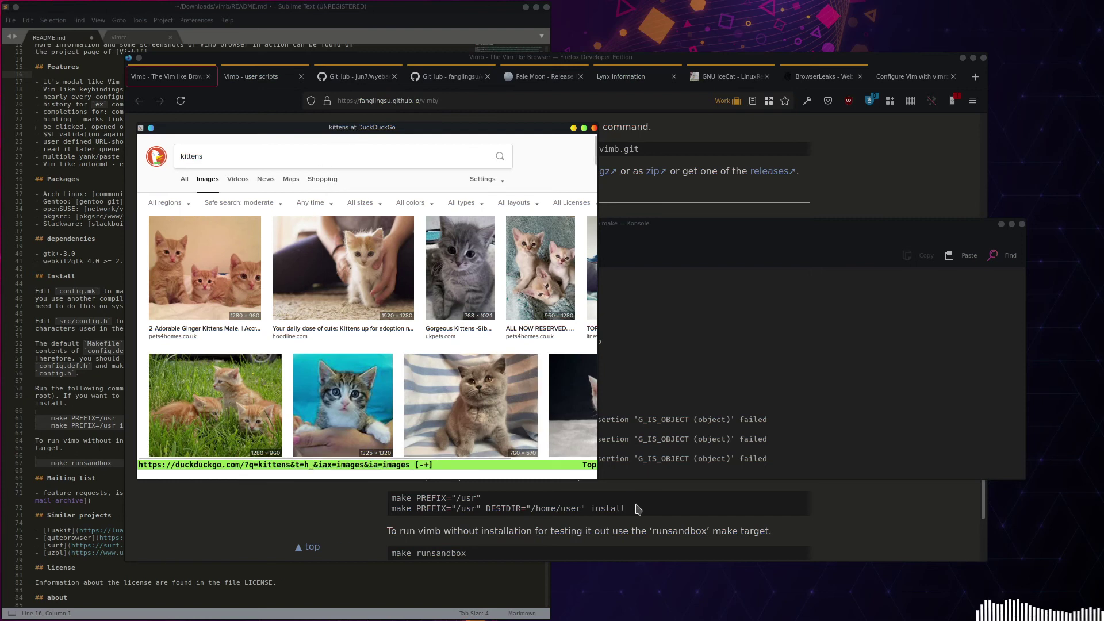
left_click_drag(597, 480, 905, 568)
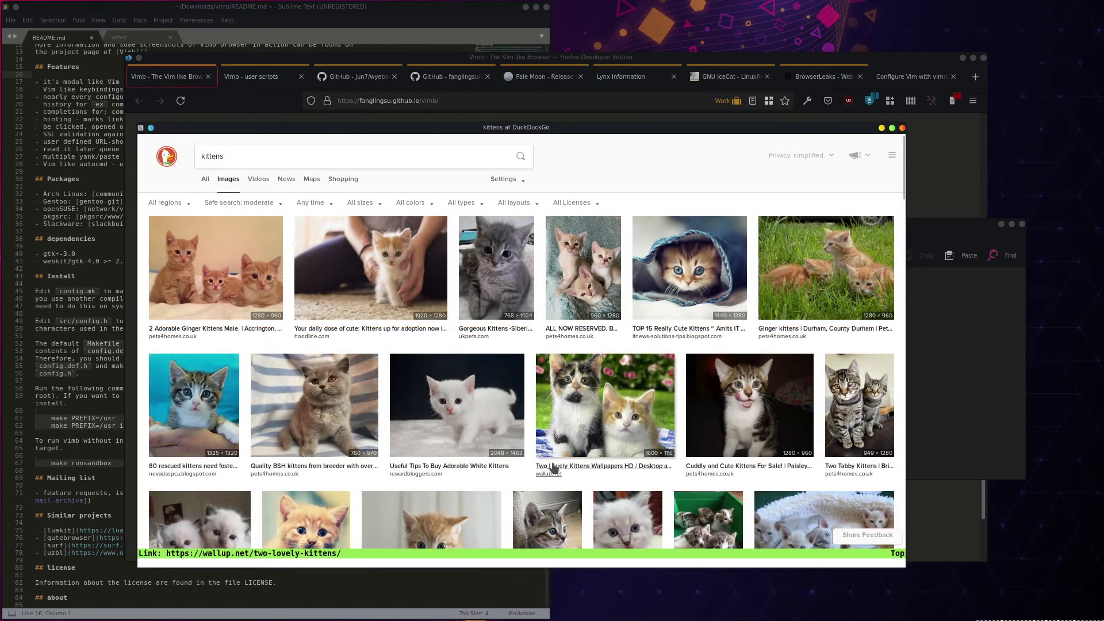
type(";i")
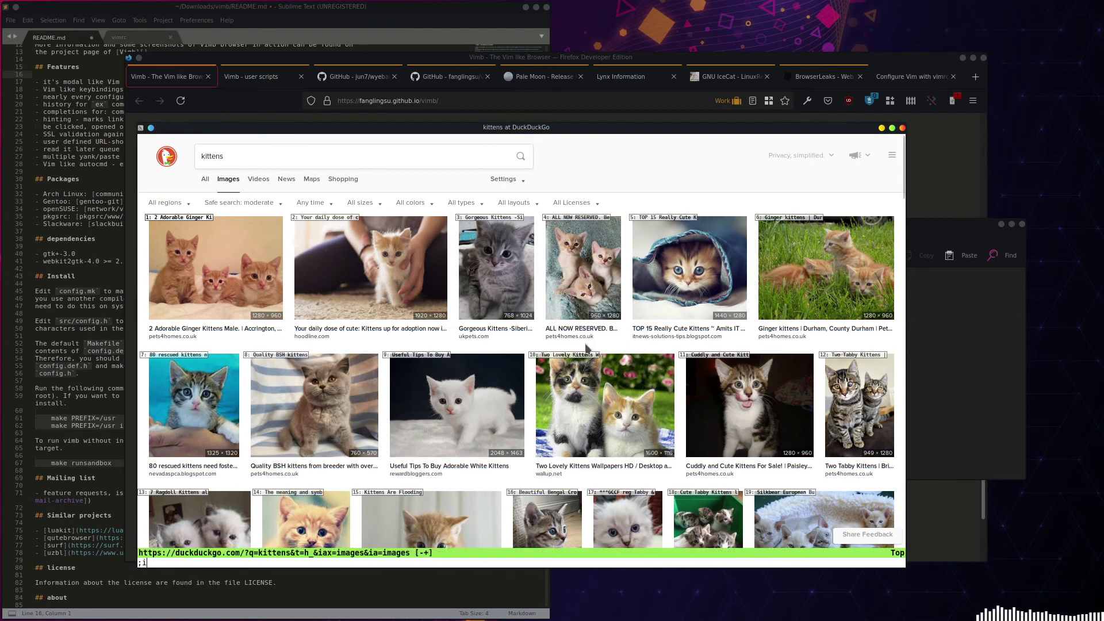
type("3")
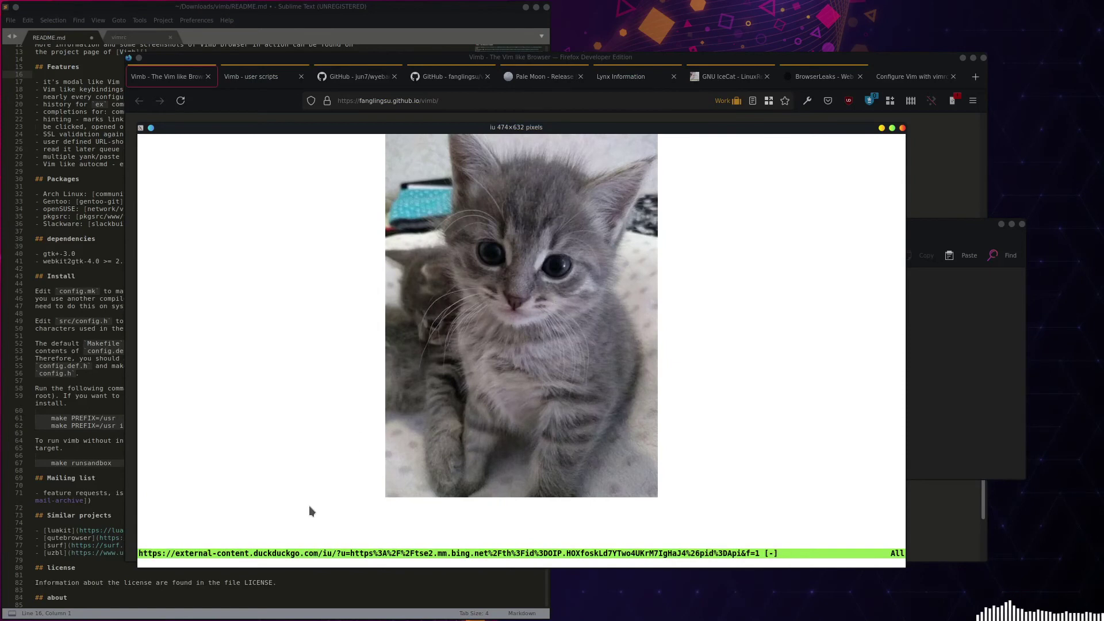
Return to the kittens image results and open the "Gorgeous Kittens" image in a new window through image hint 3.
key("ctrl+o")
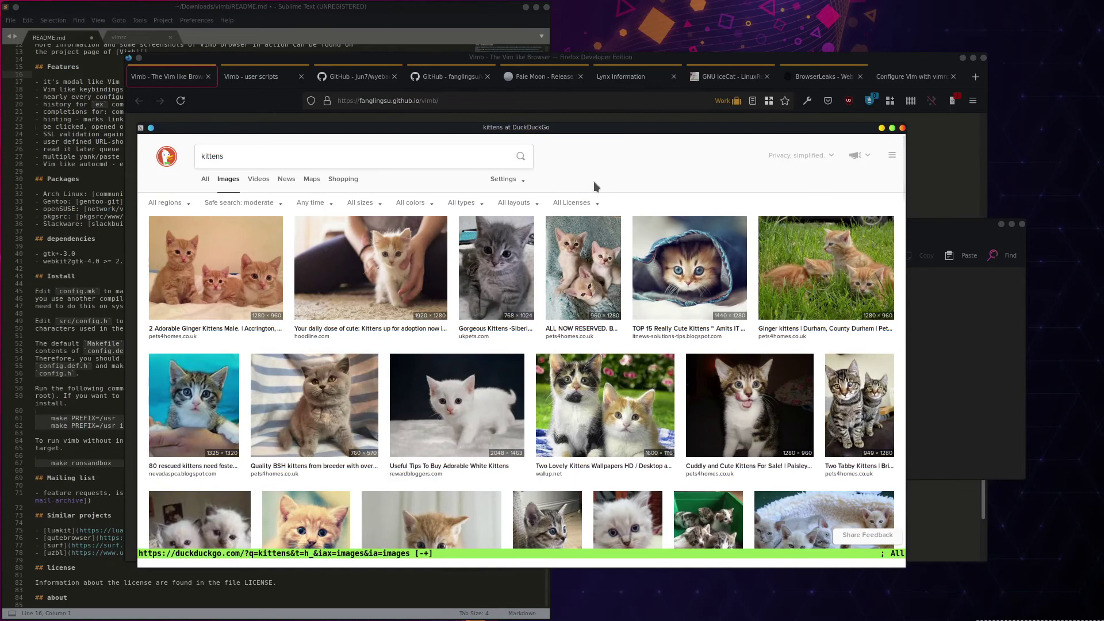
type(";I")
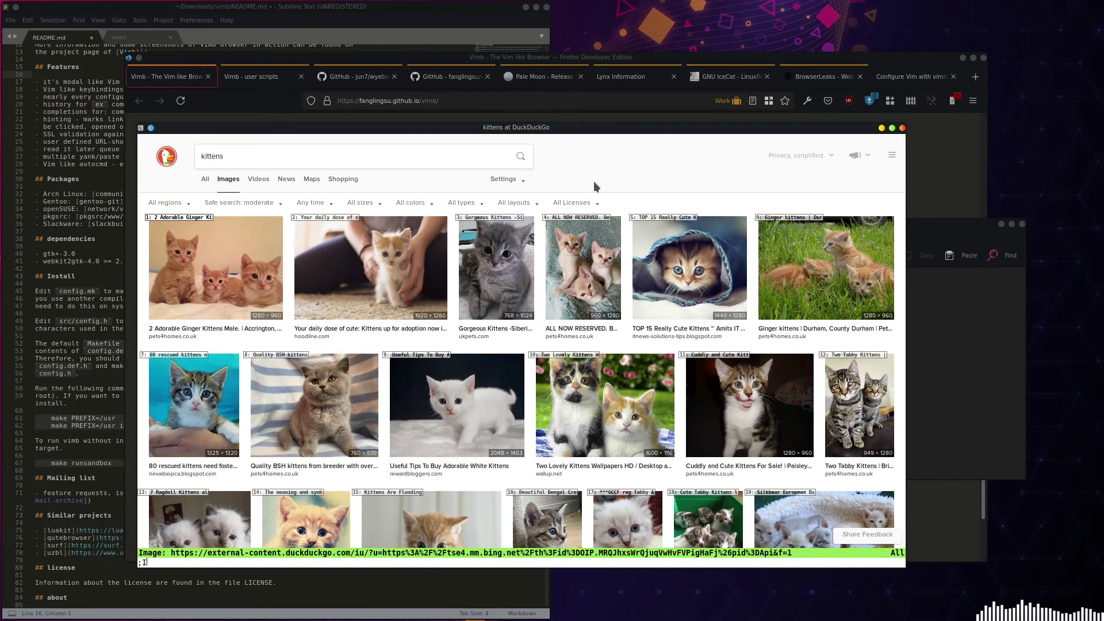
type("3")
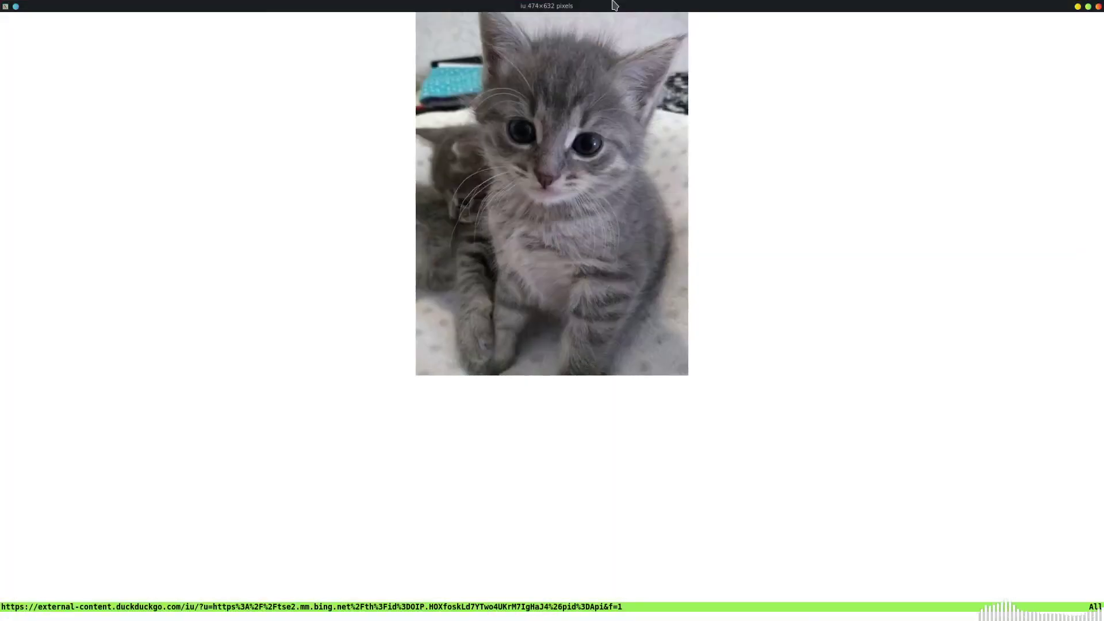
Close the window showing the kitten image, and move the kittens results window clear of the Firefox tabs.
left_click_drag(586, 6, 486, 136)
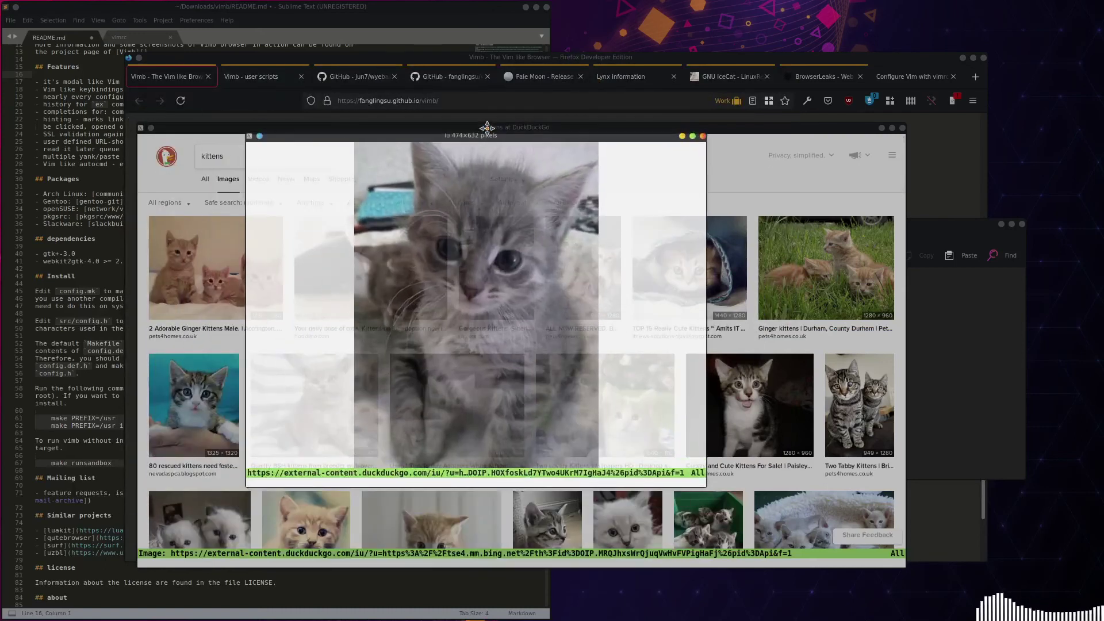
left_click(702, 136)
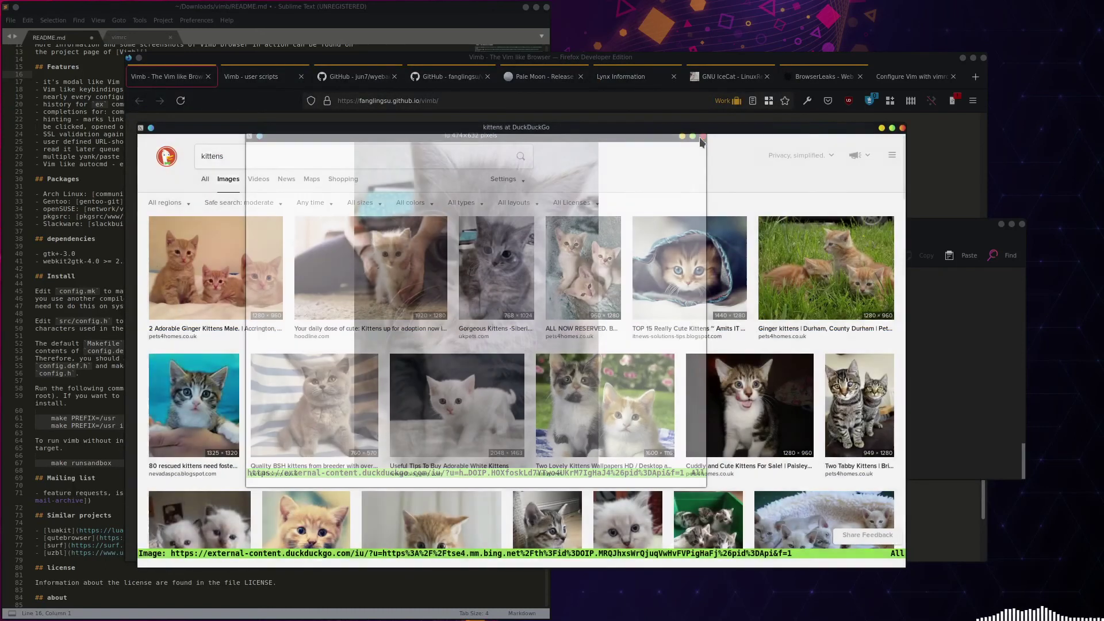
left_click_drag(549, 127, 548, 73)
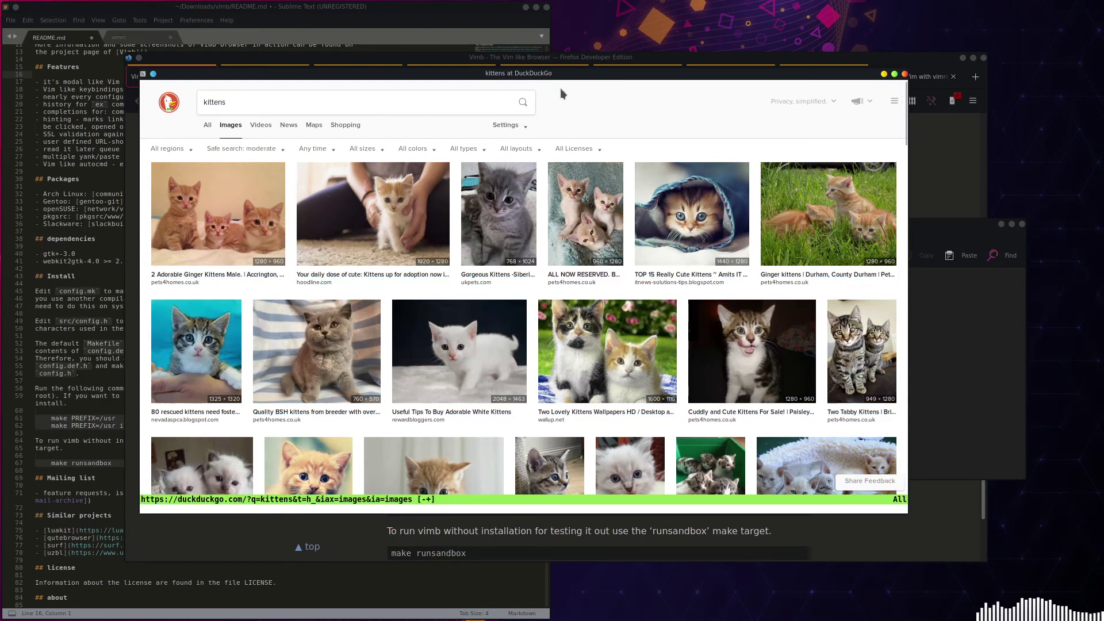
mouse_move(424, 77)
left_mouse_down()
mouse_move(416, 122)
mouse_move(401, 128)
left_mouse_up()
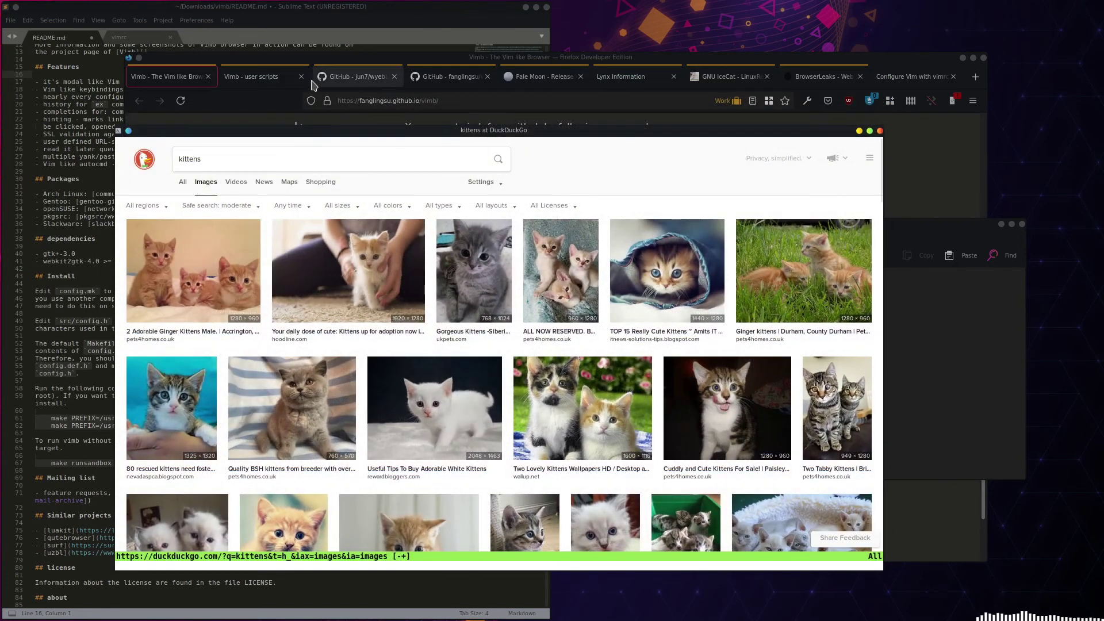
Switch to Firefox and examine the adblock and simplyread sections of Vimb's howto page.
left_click(281, 79)
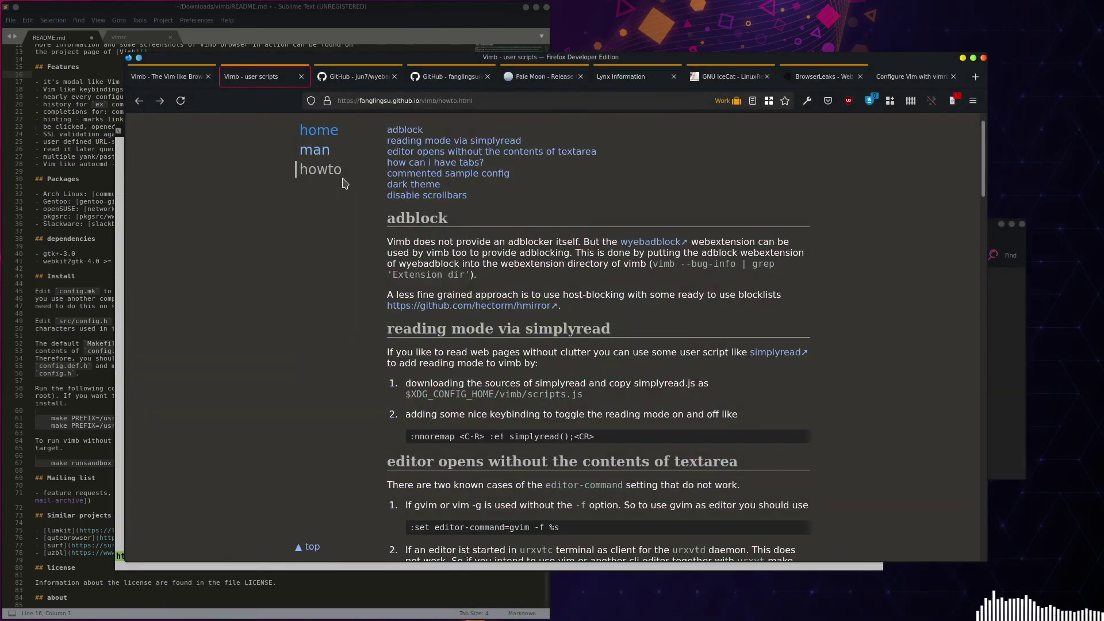
scroll(458, 357, "down", 5)
scroll(477, 310, "up", 3)
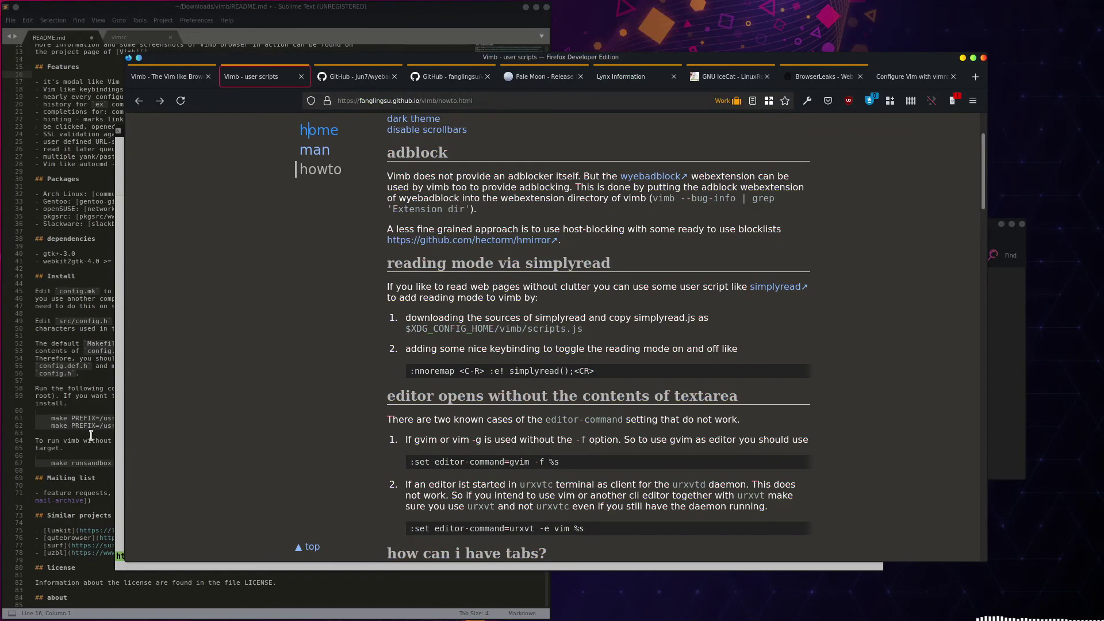
Close the Vimb kittens window, and run "sudo make runsandbox --help" in Konsole to read the listed options.
left_click(121, 424)
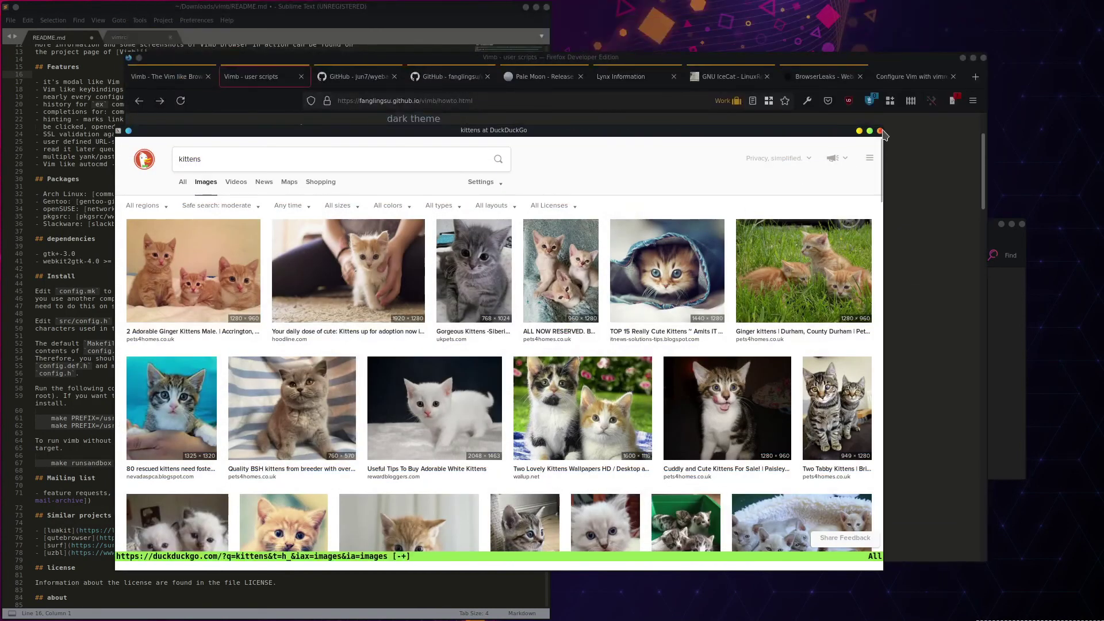
left_click(888, 159)
left_click(997, 323)
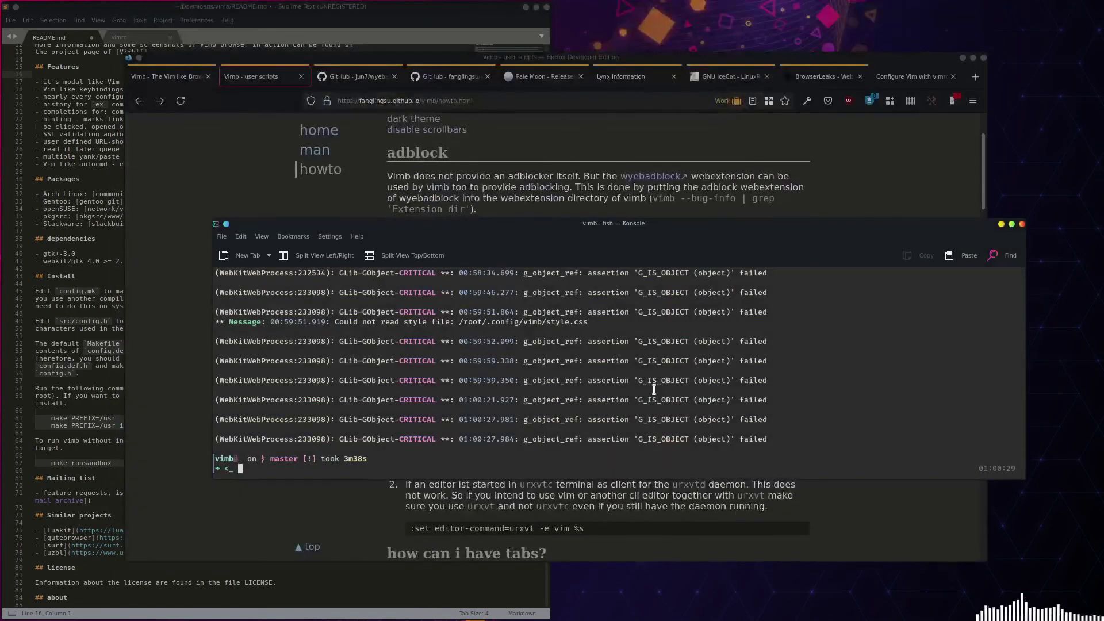
type("sudo make runsandbox")
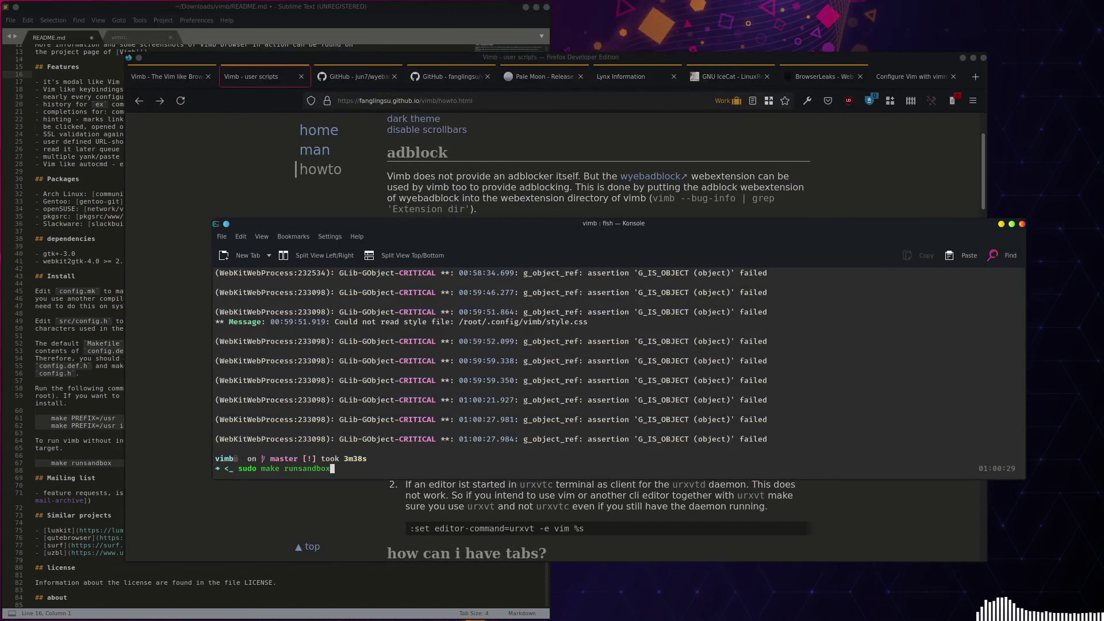
type(" --help")
key("Return")
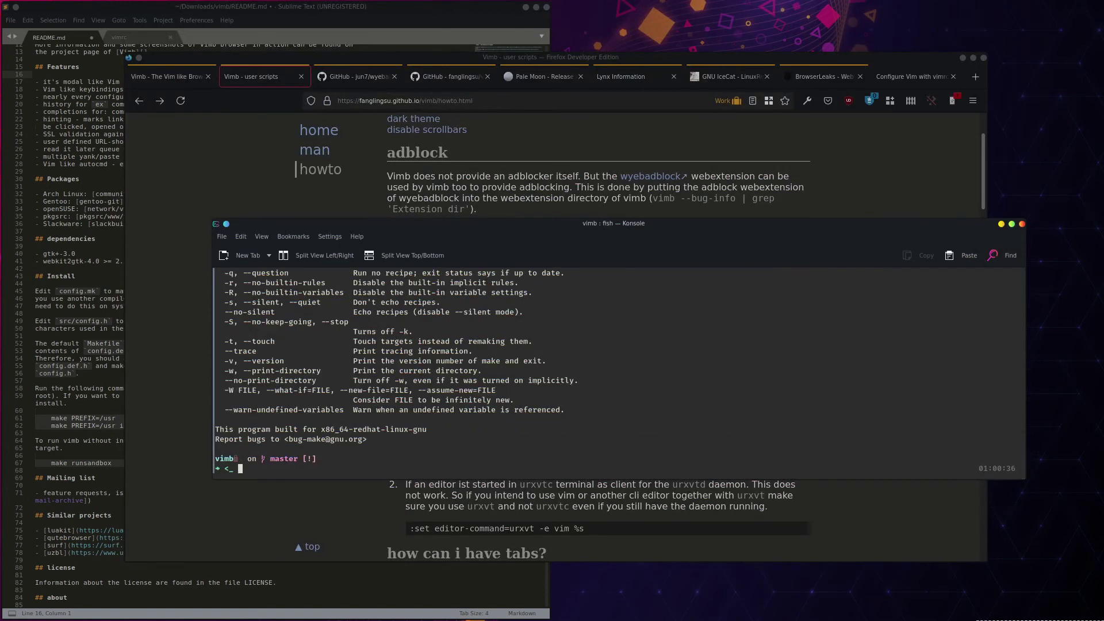
scroll(554, 372, "up", 13)
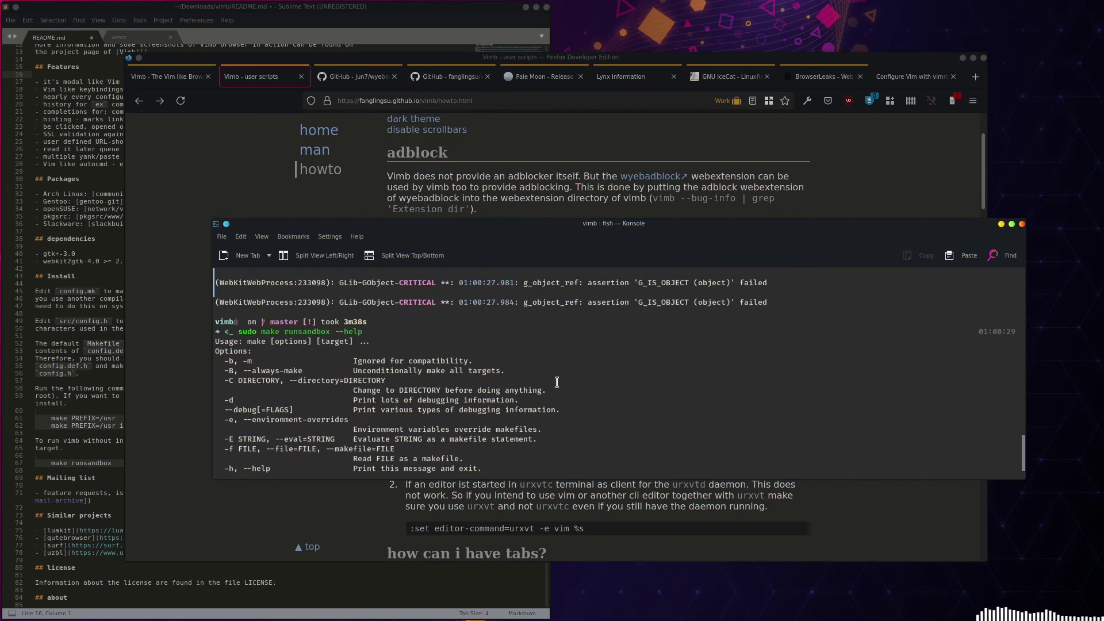
scroll(553, 371, "down", 2)
scroll(553, 371, "down", 3)
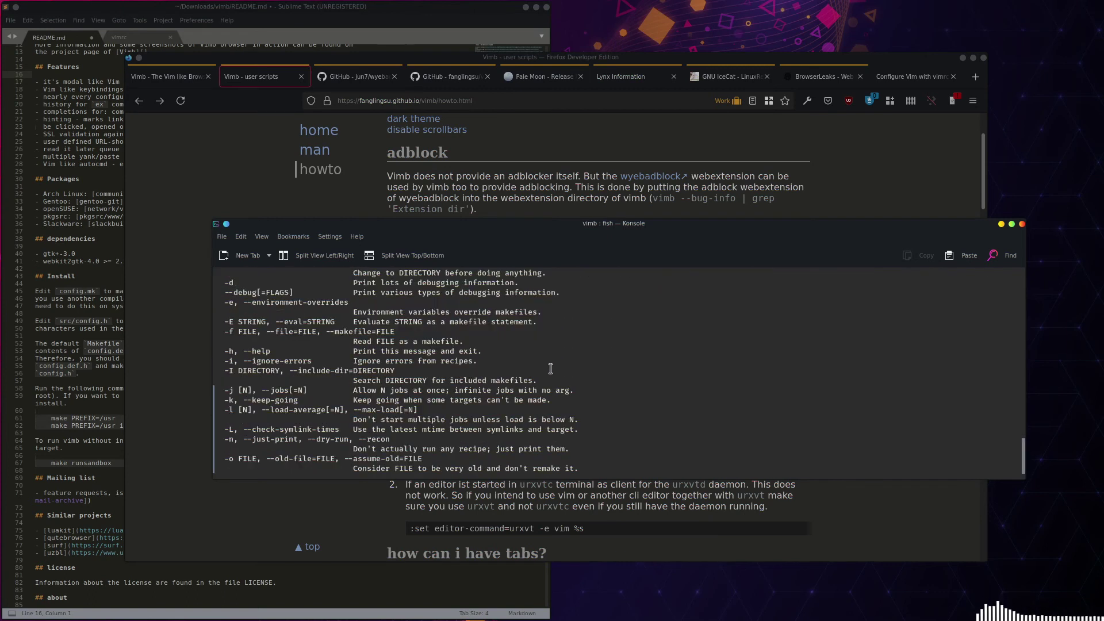
Examine the latest features on the Vimb home page in Firefox, and return to the Konsole prompt.
left_click(153, 76)
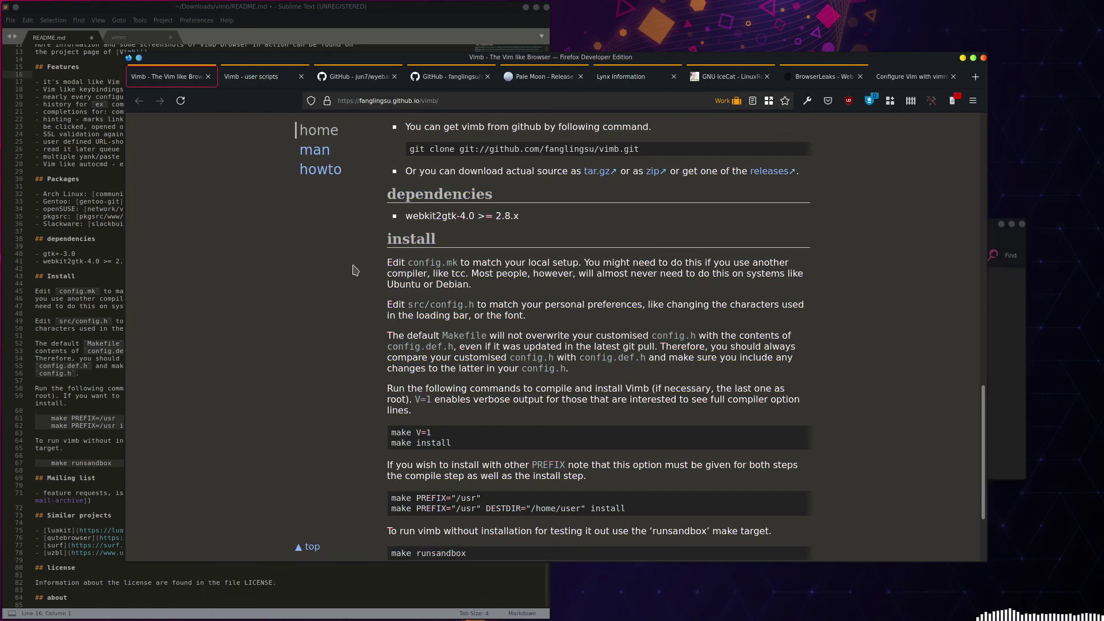
scroll(300, 400, "up", 10)
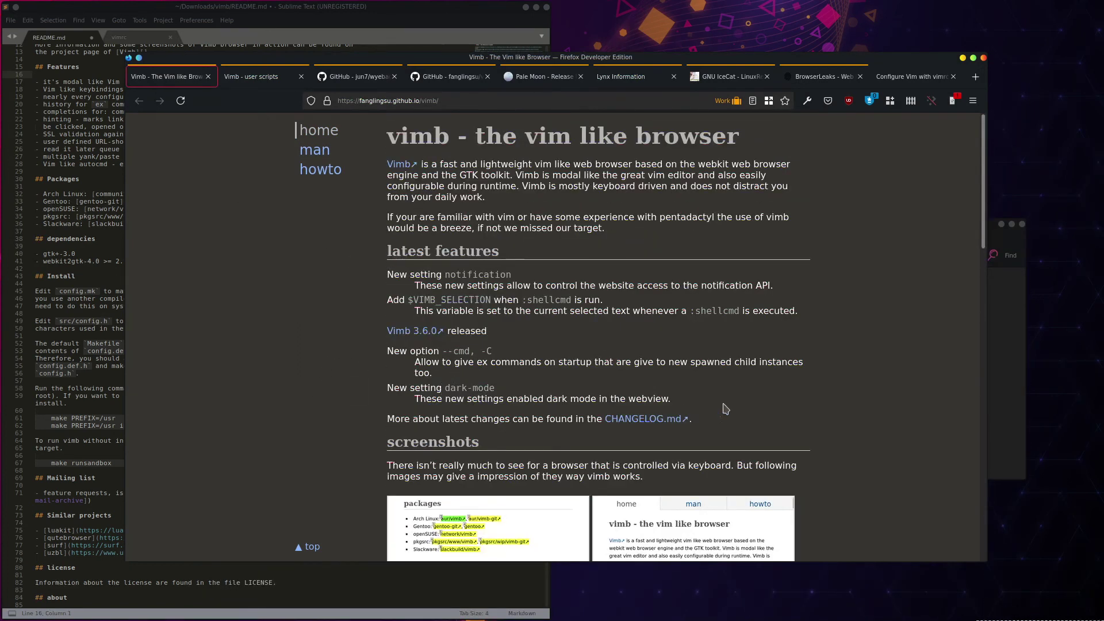
left_click(993, 357)
scroll(446, 393, "up", 3)
scroll(446, 393, "down", 10)
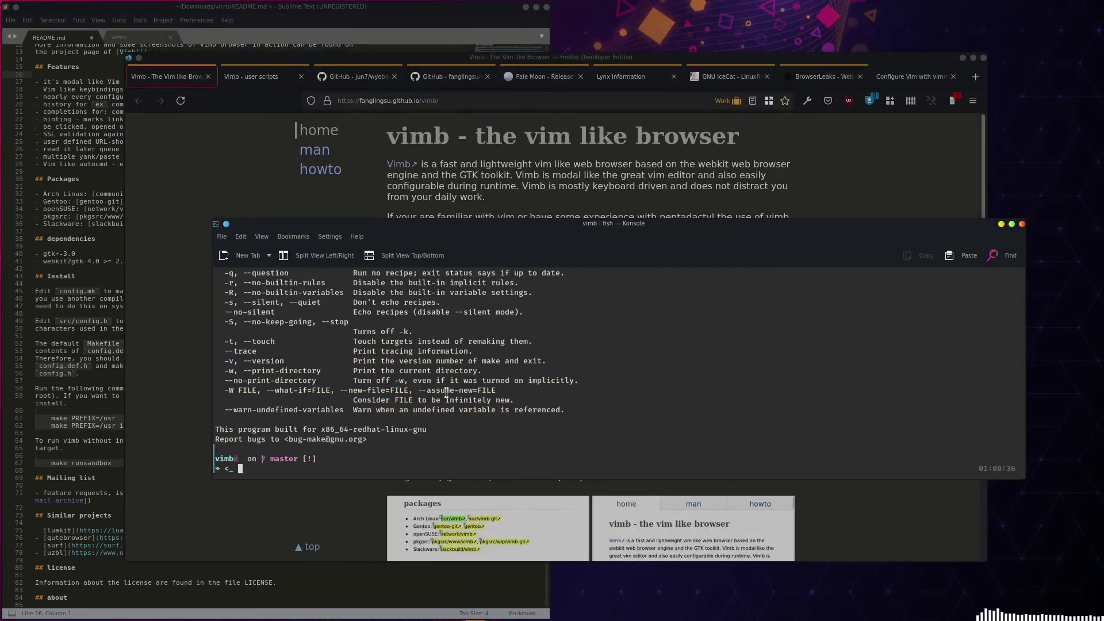
Recall the last sandbox command and remove its --help option, leaving "sudo make runsandbox".
key("Up")
key("BackSpace")
key("BackSpace")
key("BackSpace")
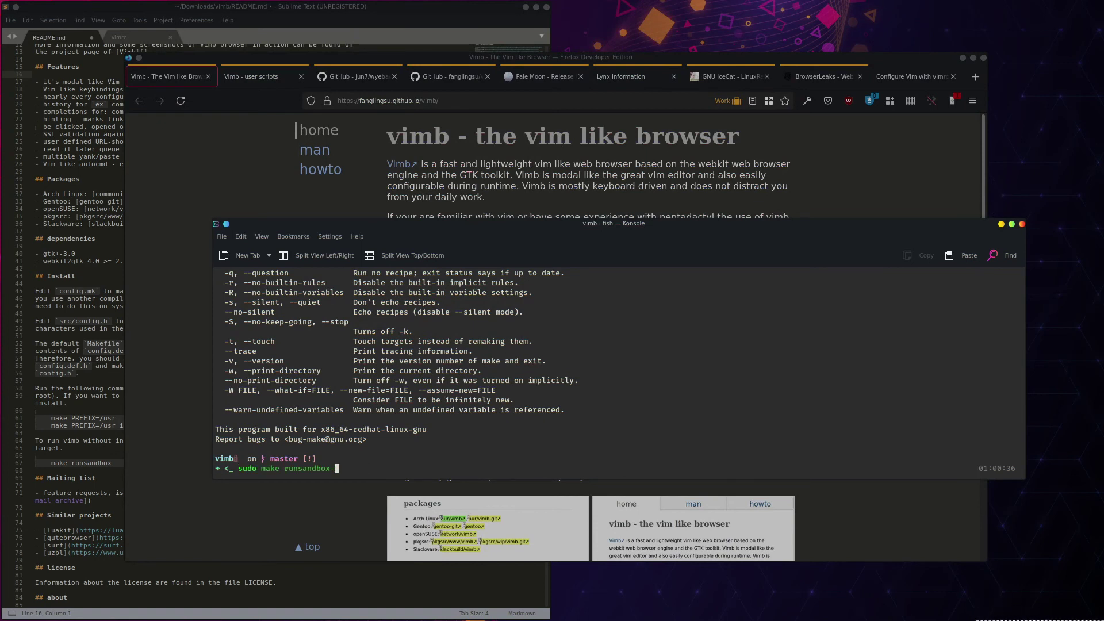
type("duckduckgo")
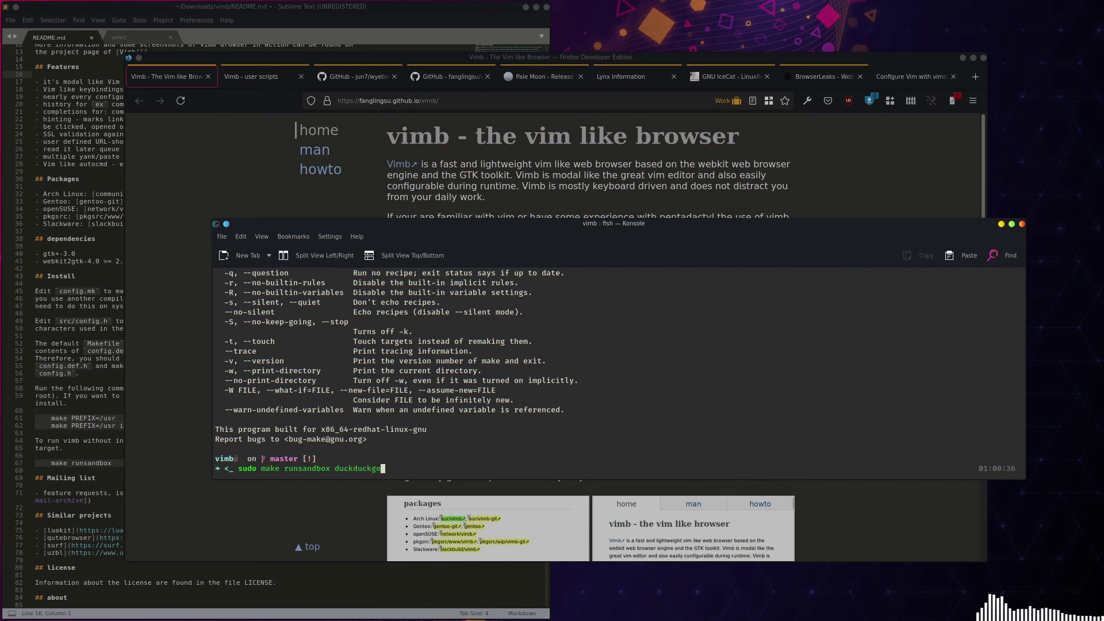
type(".com")
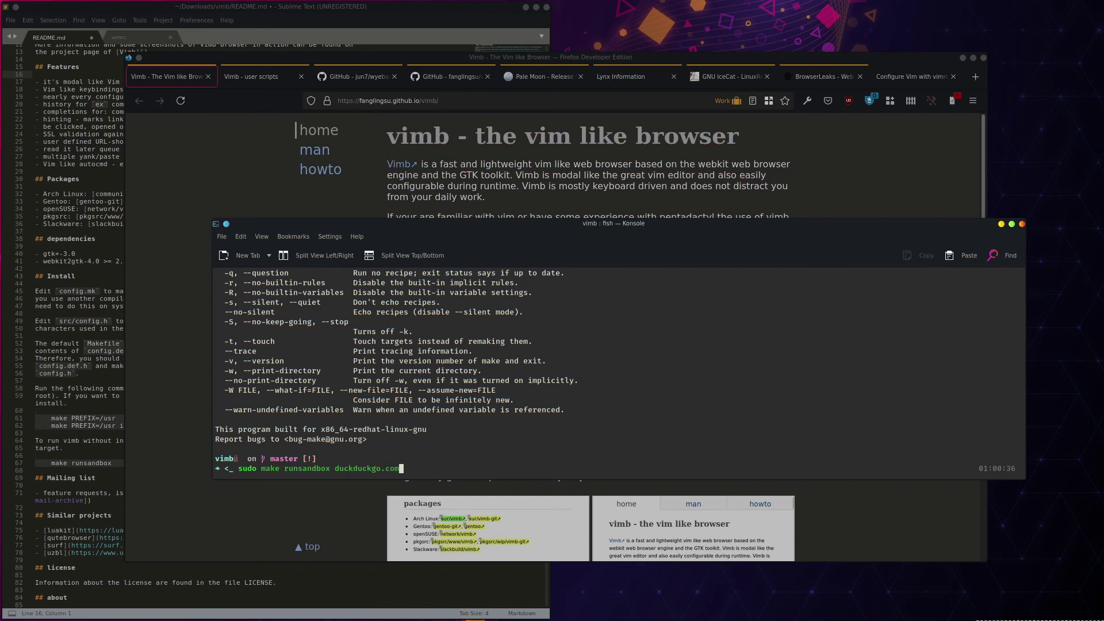
scroll(304, 365, "up", 6)
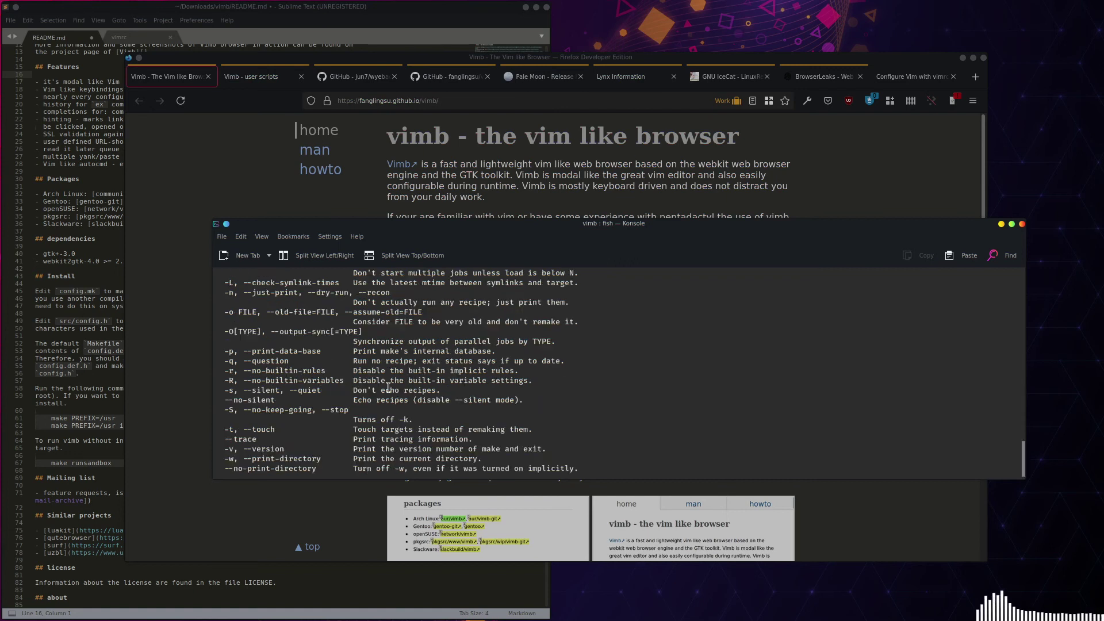
scroll(388, 386, "up", 3)
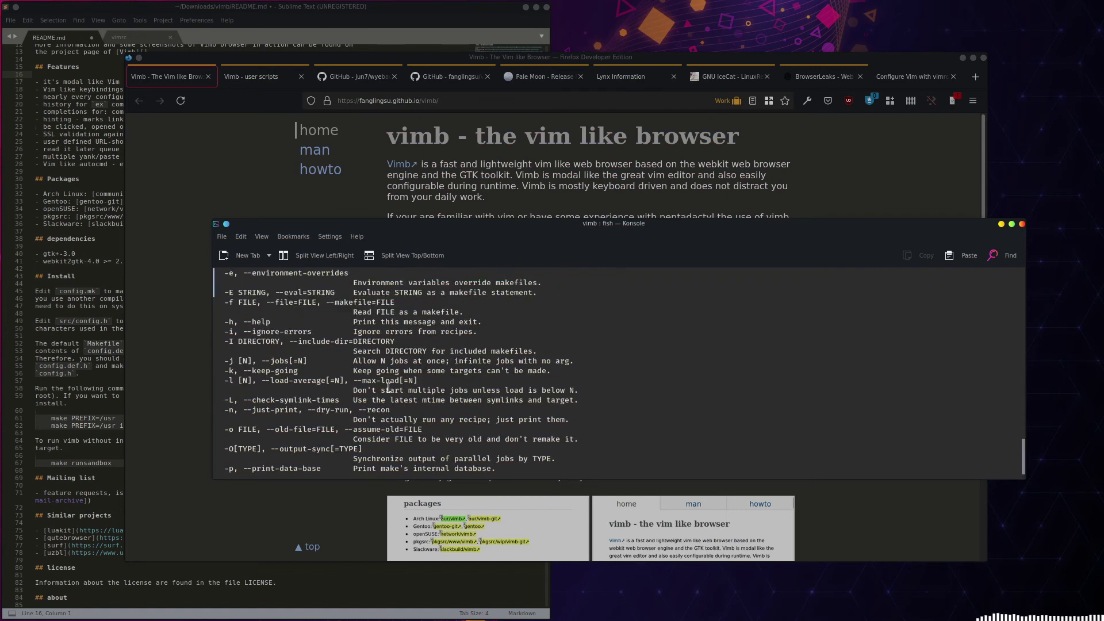
scroll(388, 387, "up", 3)
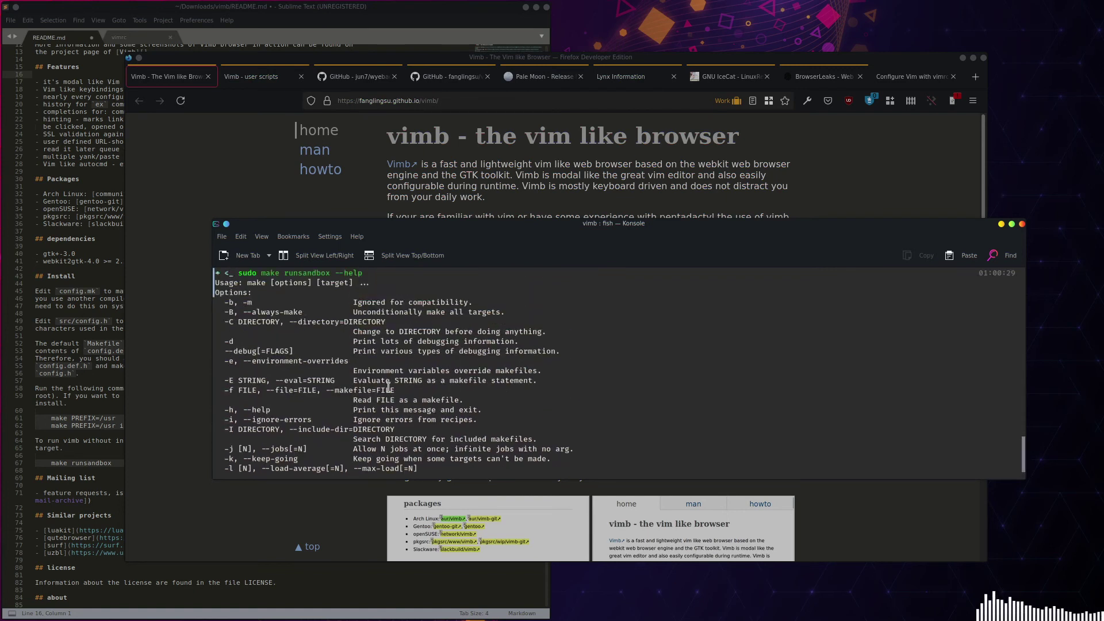
scroll(327, 363, "down", 1)
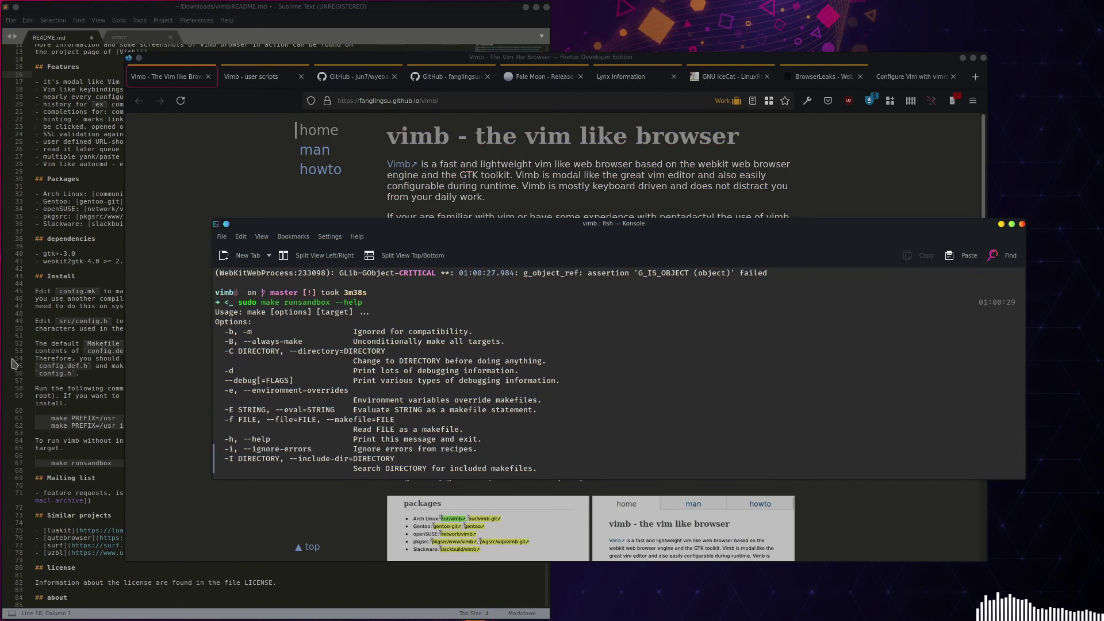
scroll(402, 339, "down", 10)
key("BackSpace")
key("BackSpace")
key("BackSpace")
key("BackSpace")
key("BackSpace")
key("BackSpace")
key("BackSpace")
key("BackSpace")
key("BackSpace")
key("BackSpace")
key("BackSpace")
key("BackSpace")
key("BackSpace")
key("BackSpace")
Launch Vimb in the sandbox, and try the ex command ":dark-mode" on its blank page.
key("Return")
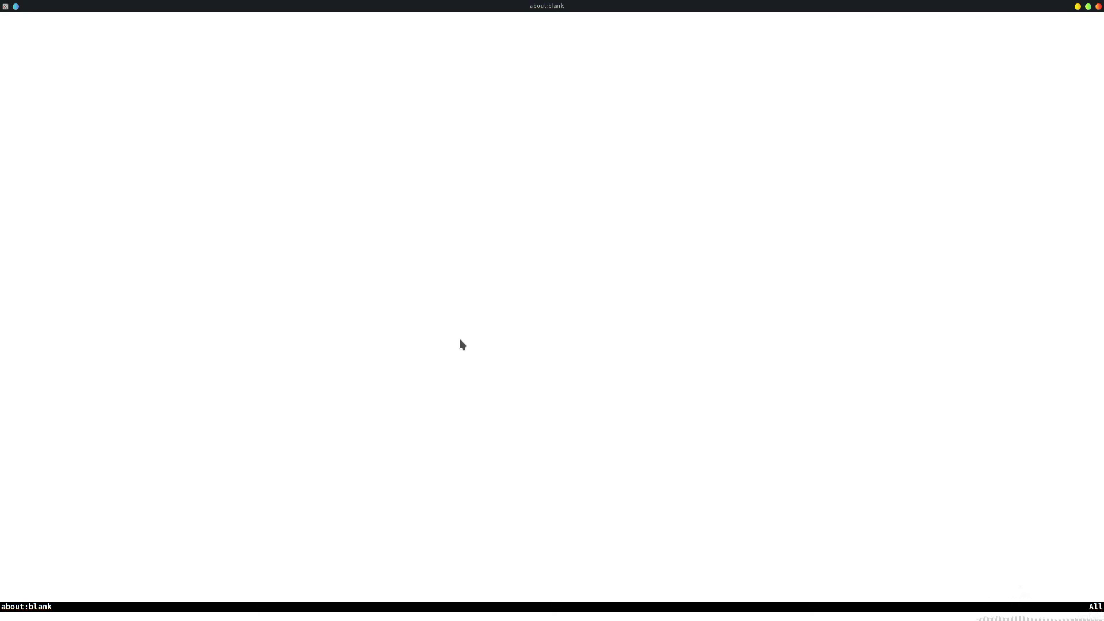
type(":d")
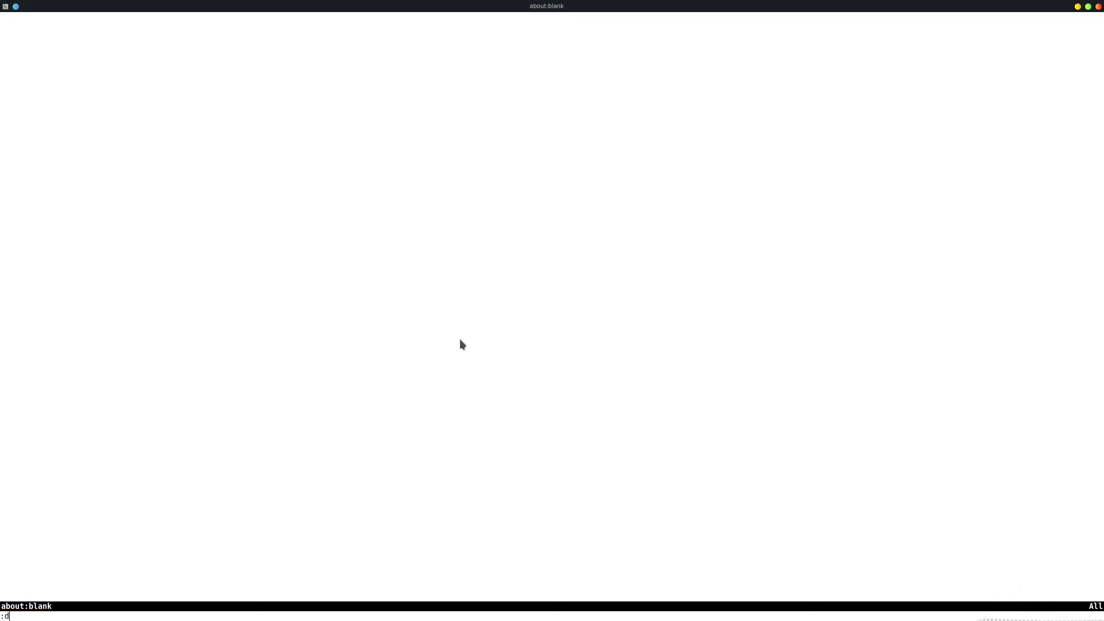
type("ark-mode")
key("Return")
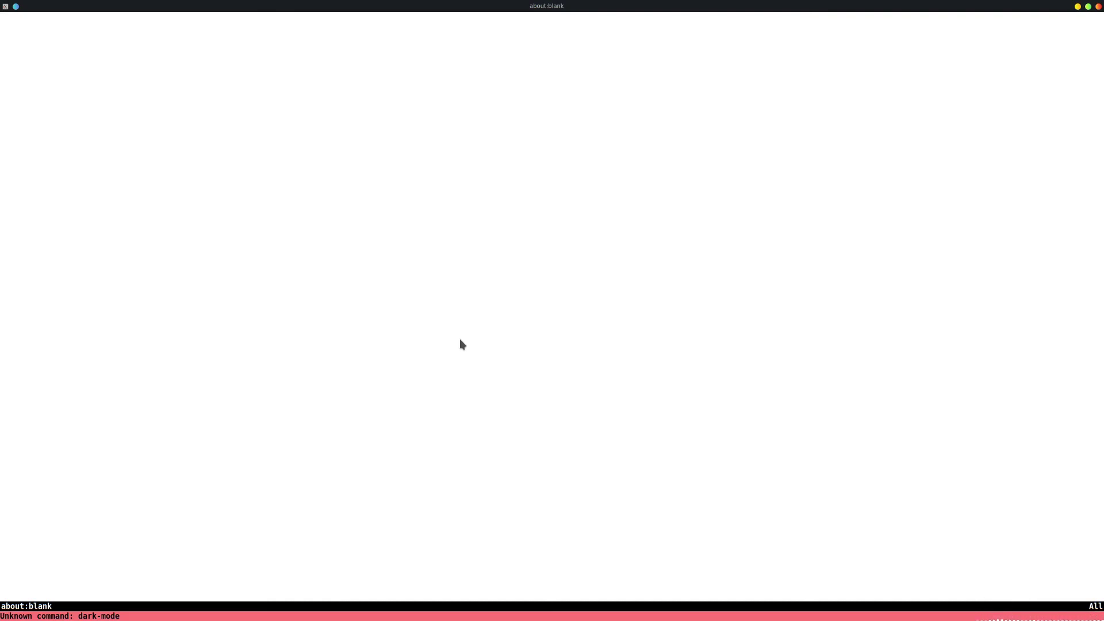
Restore the Vimb window to a smaller size, and examine the ex command completions down to tabopen, trying the shellcmd entry.
left_click_drag(347, 4, 364, 74)
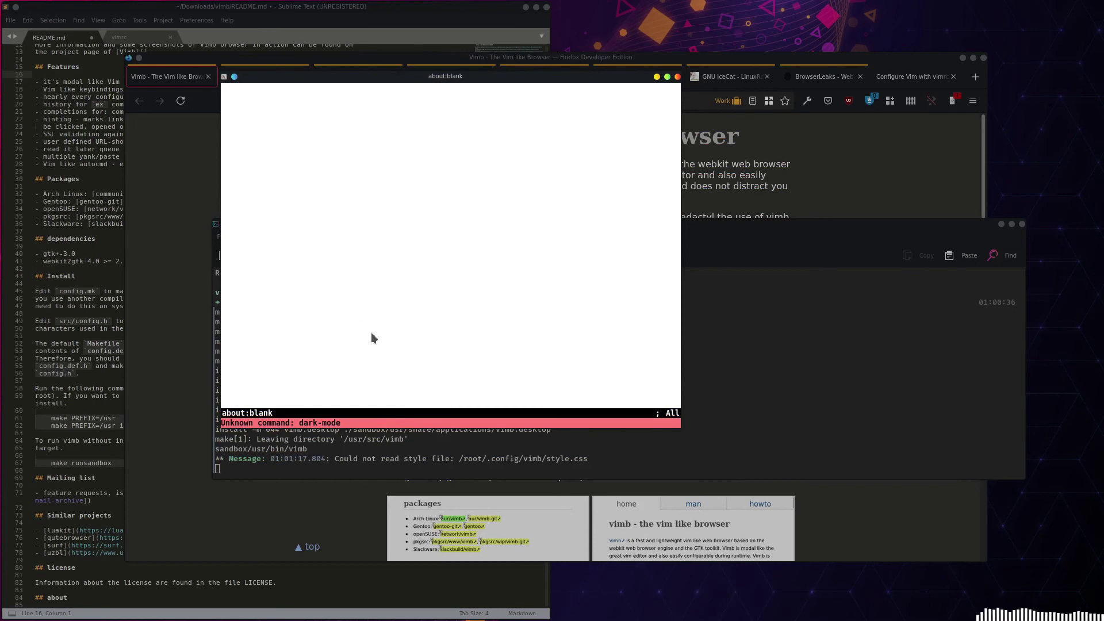
type(";")
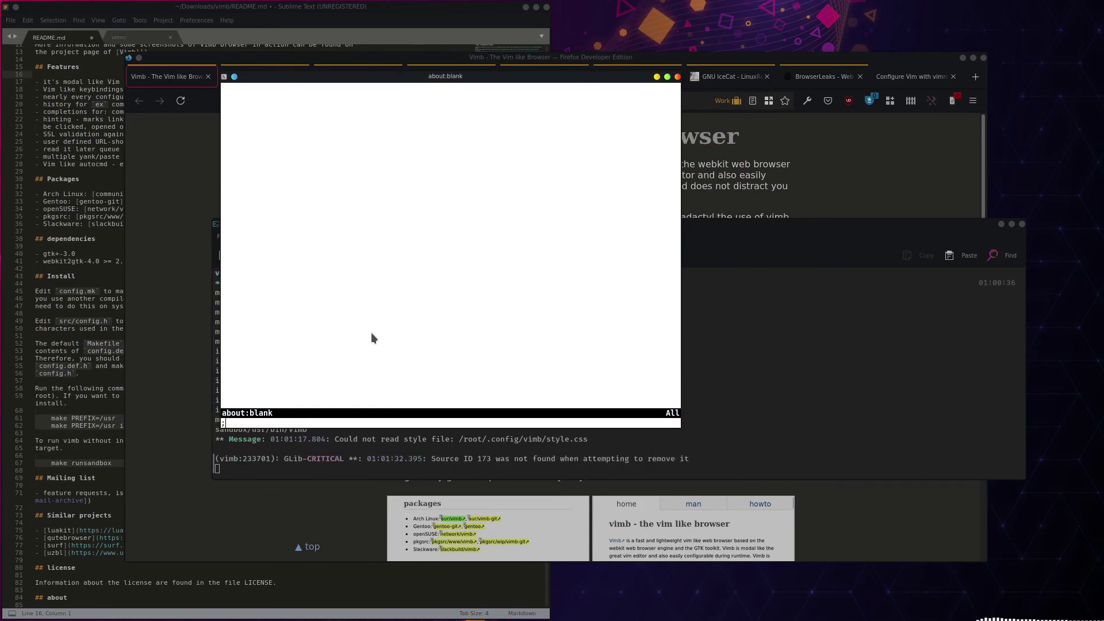
key("Escape")
type(":")
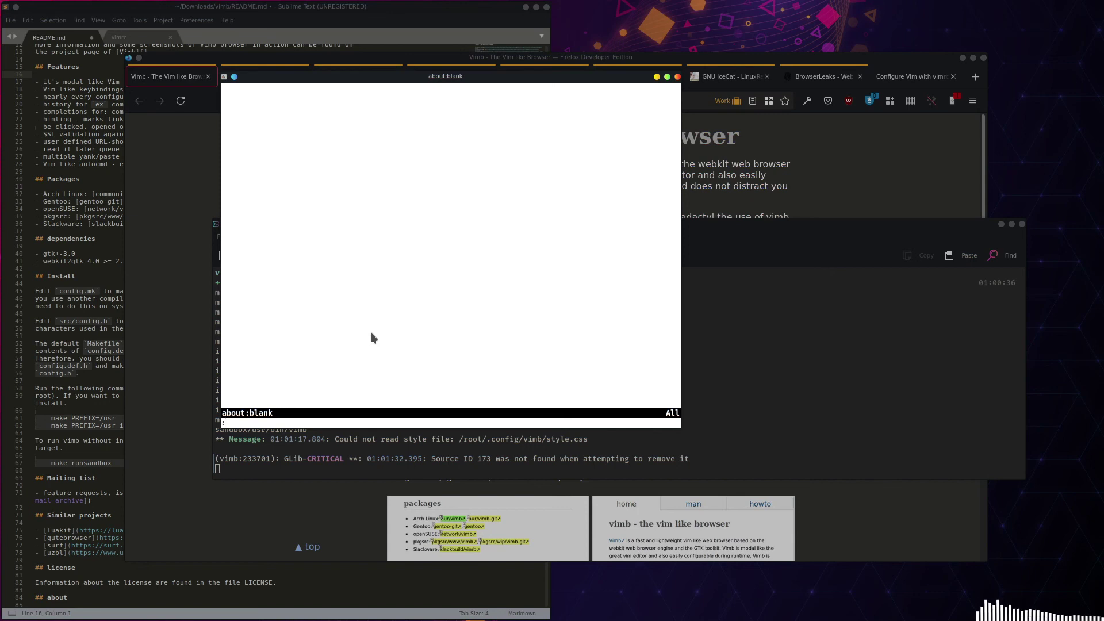
key("Tab")
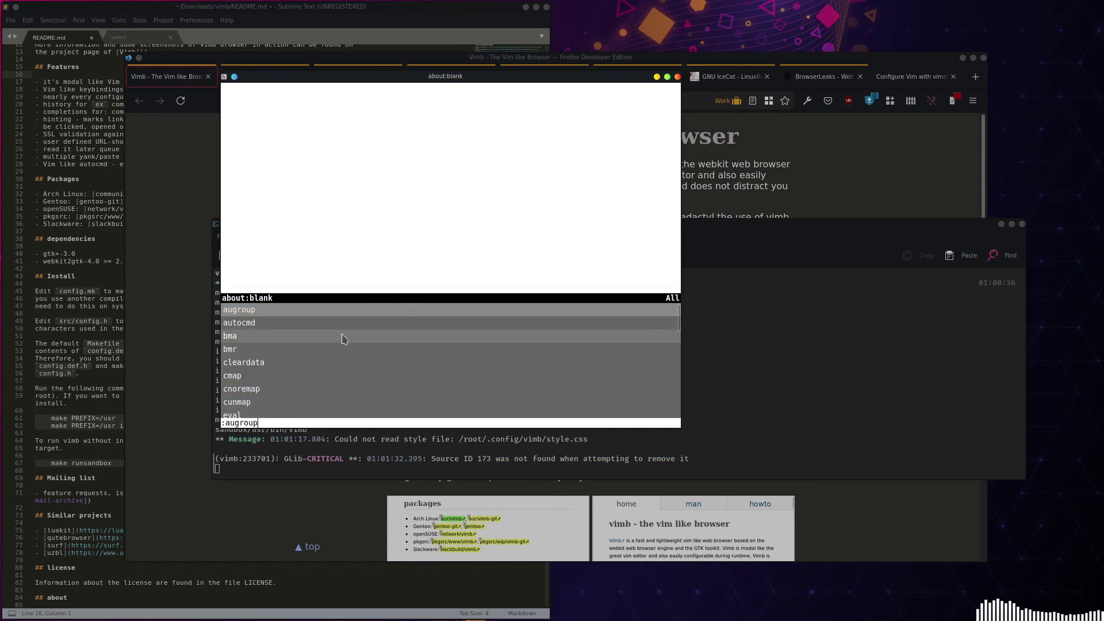
scroll(344, 339, "down", 2)
scroll(344, 339, "down", 4)
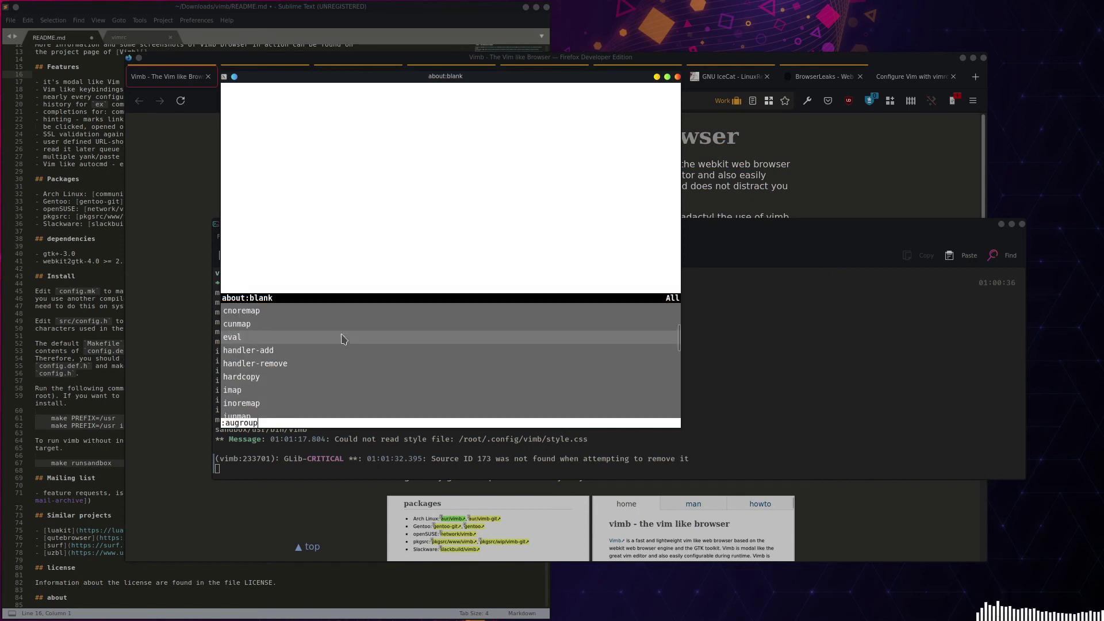
scroll(334, 344, "down", 5)
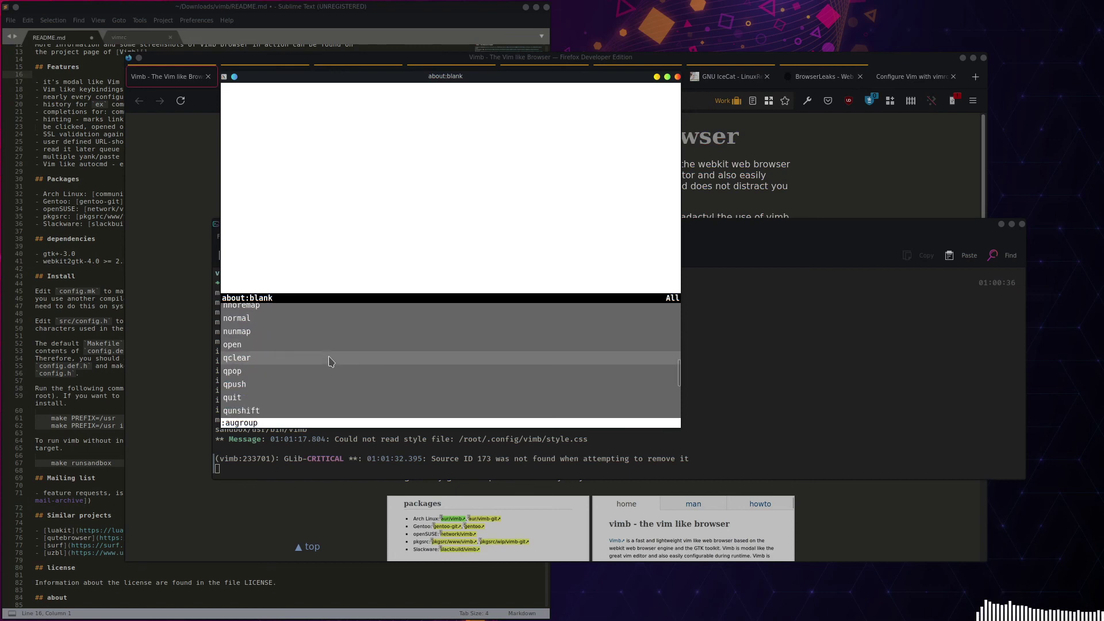
scroll(333, 353, "down", 5)
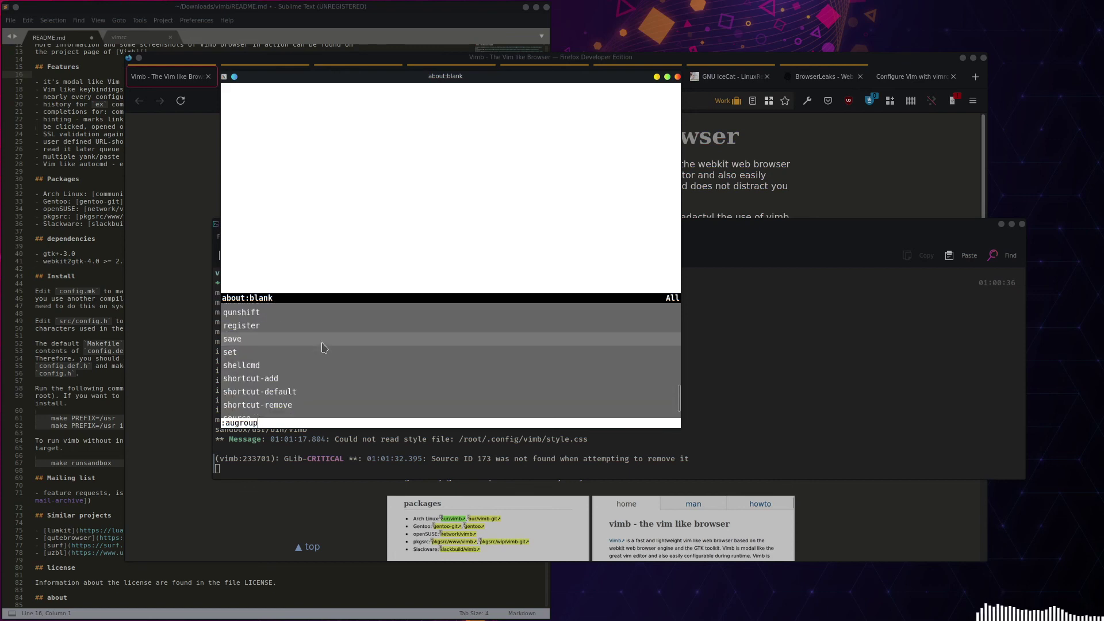
scroll(338, 342, "down", 2)
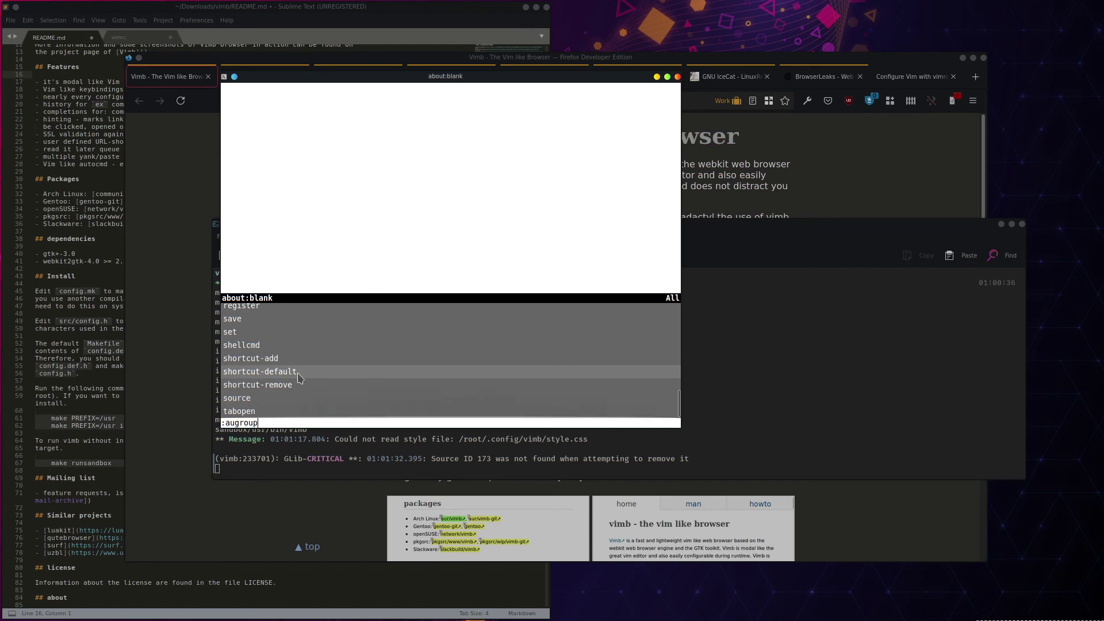
left_click(317, 347)
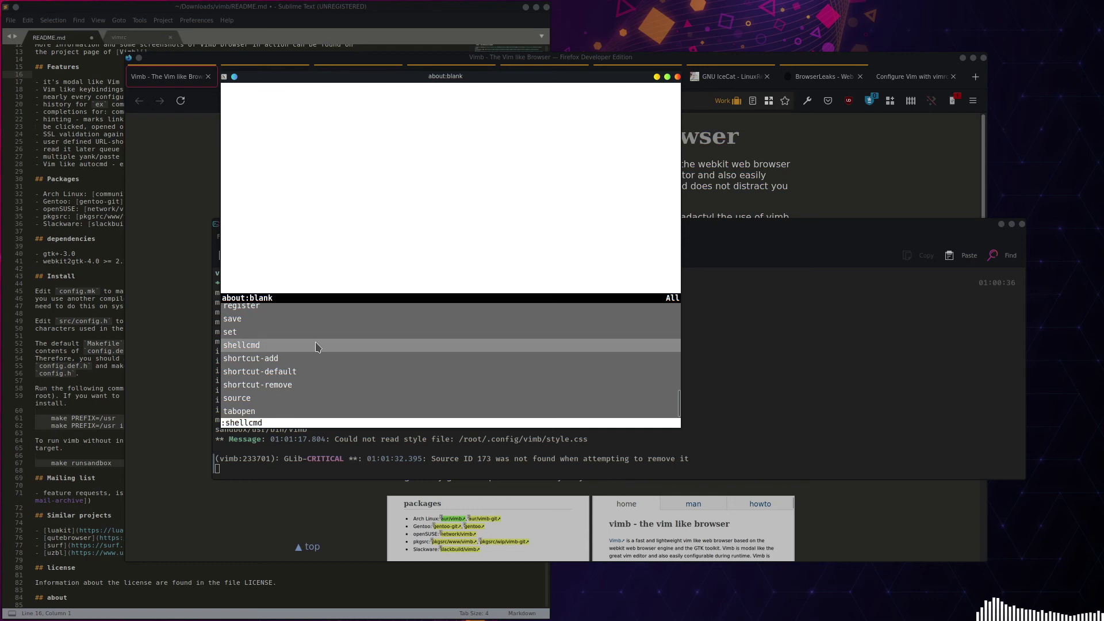
key("Escape")
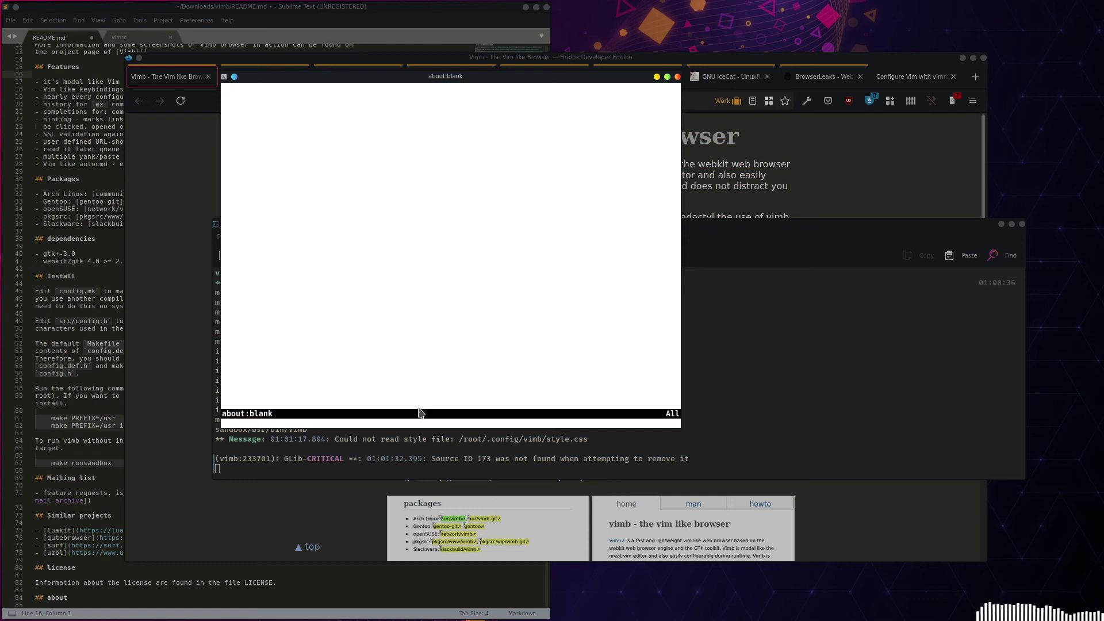
Open twitter.com in Vimb, and enlarge the browser window to show the full Twitter login page.
key("o")
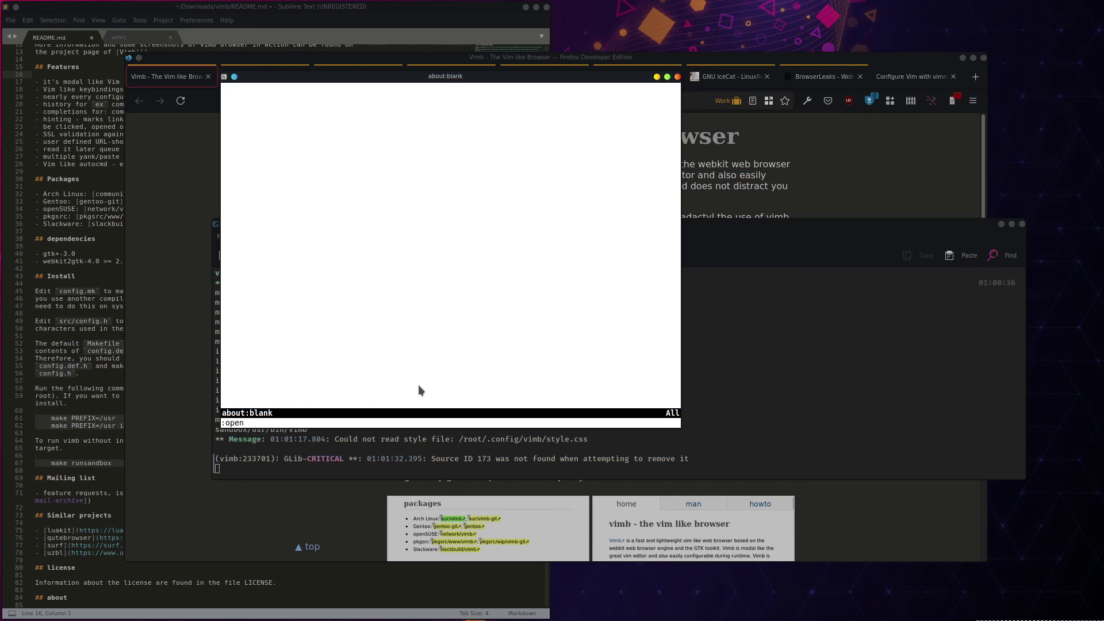
type("twitter.com")
key("Return")
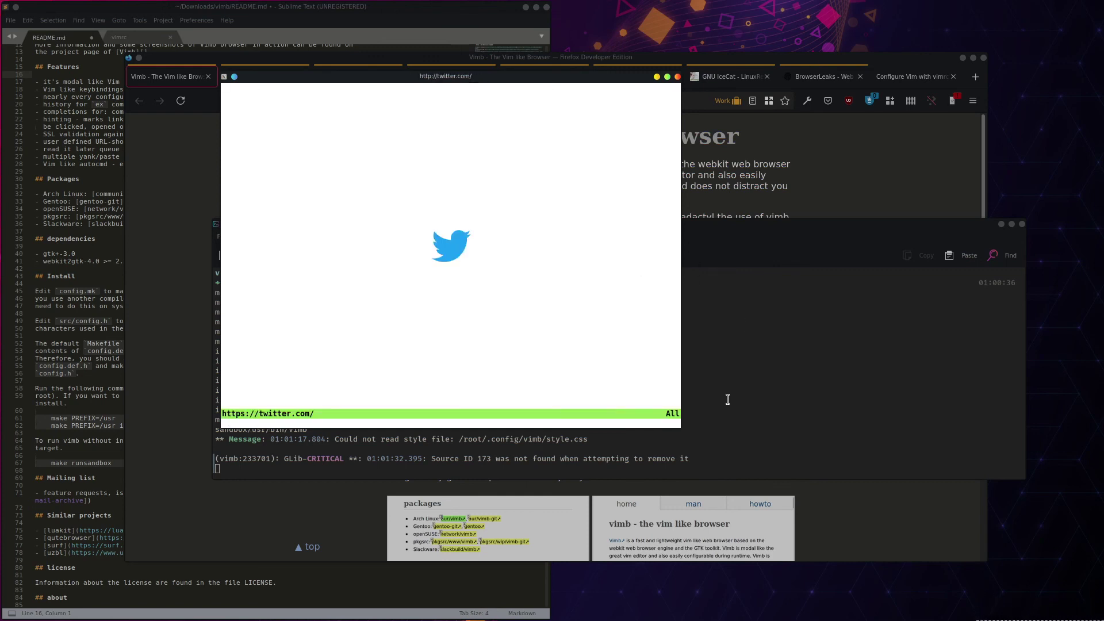
left_click_drag(681, 429, 841, 520)
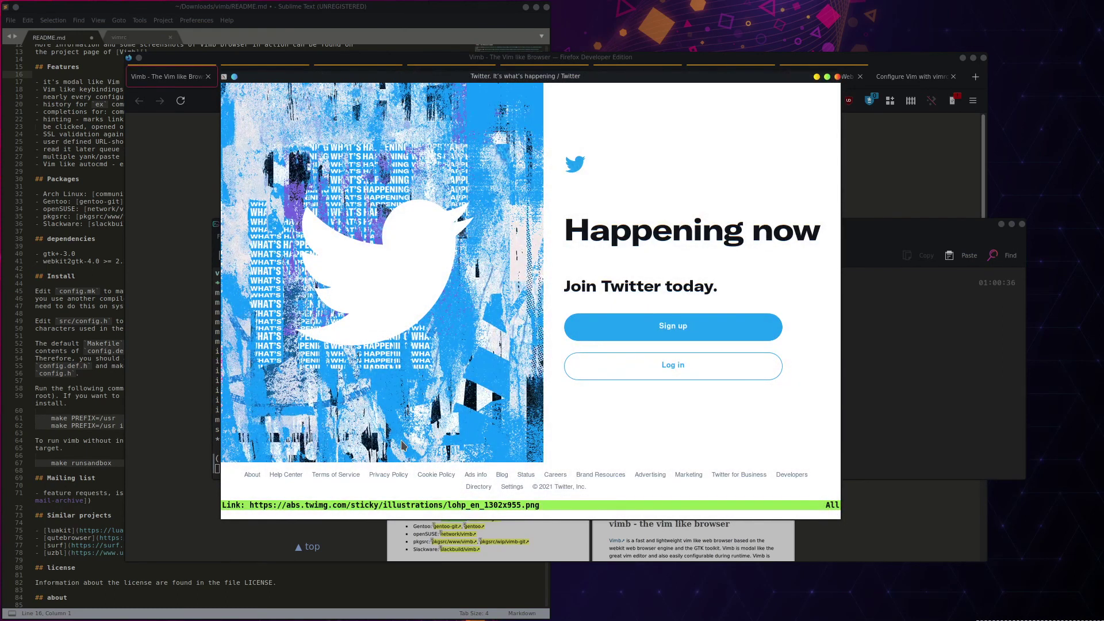
Examine the ex command completions over the Twitter page down to tabopen, and close the Vimb window.
key("o")
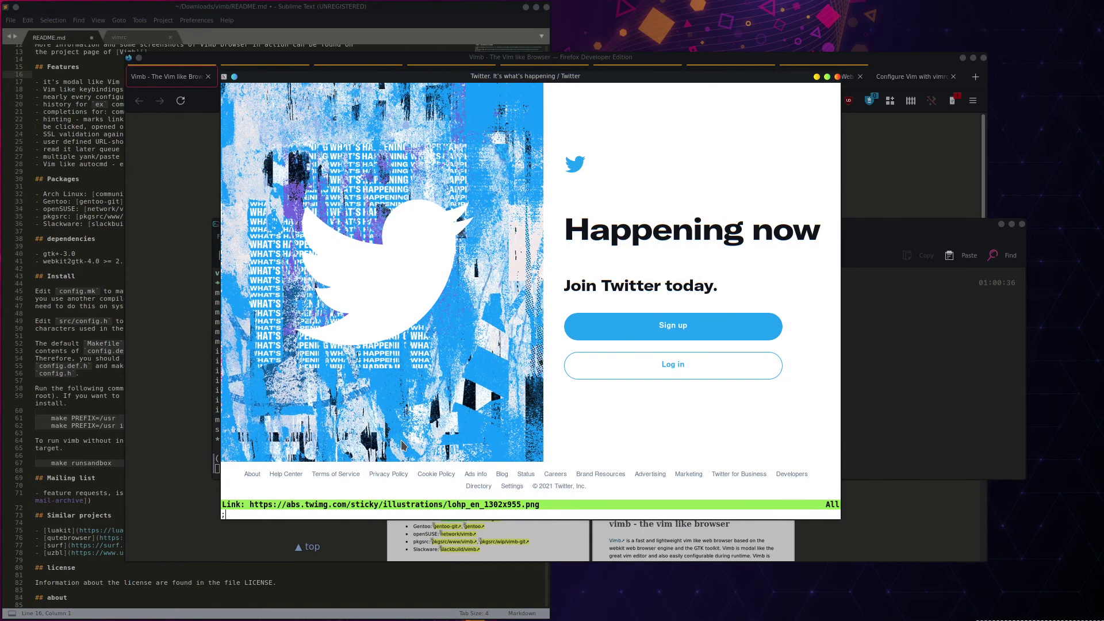
key("Escape")
type(":")
key("Tab")
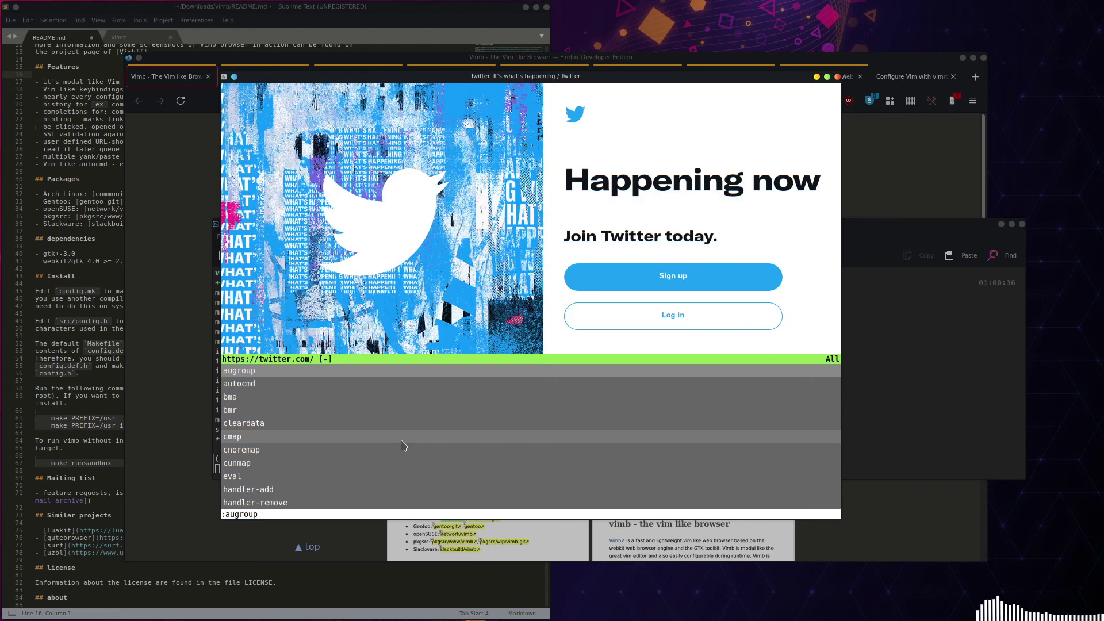
scroll(345, 428, "down", 4)
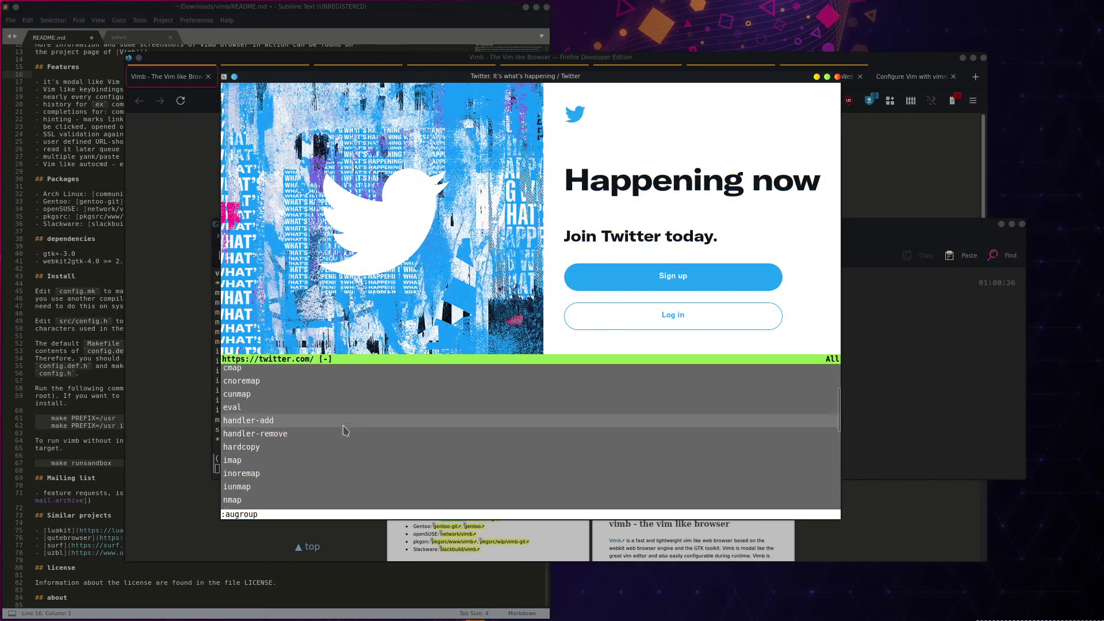
scroll(341, 397, "down", 4)
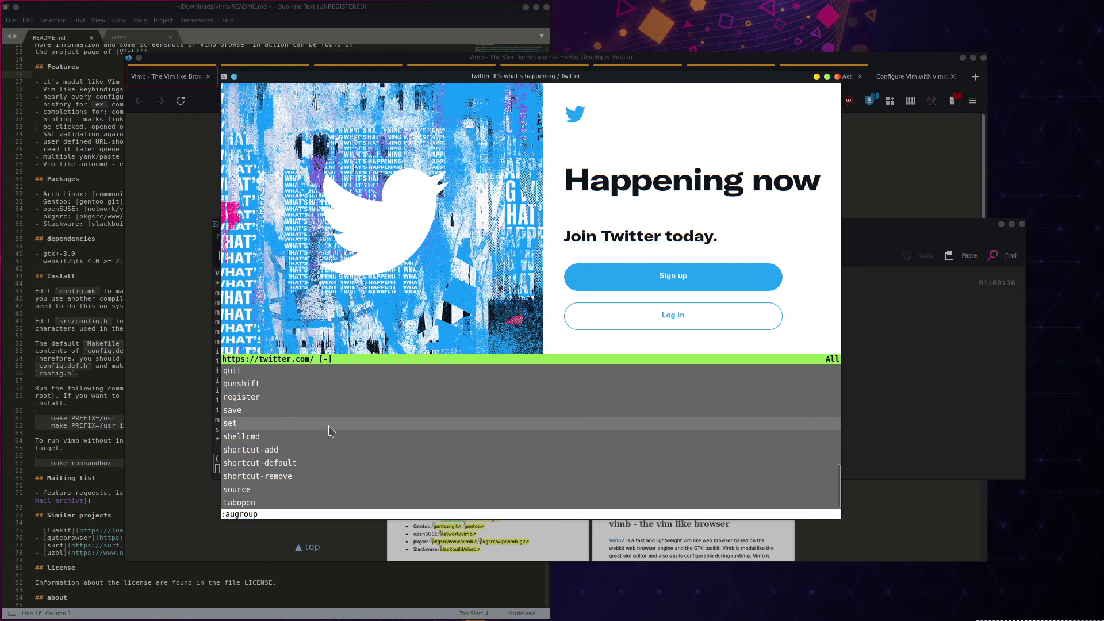
key("BackSpace")
key("BackSpace")
key("BackSpace")
key("BackSpace")
key("BackSpace")
key("BackSpace")
key("BackSpace")
key("BackSpace")
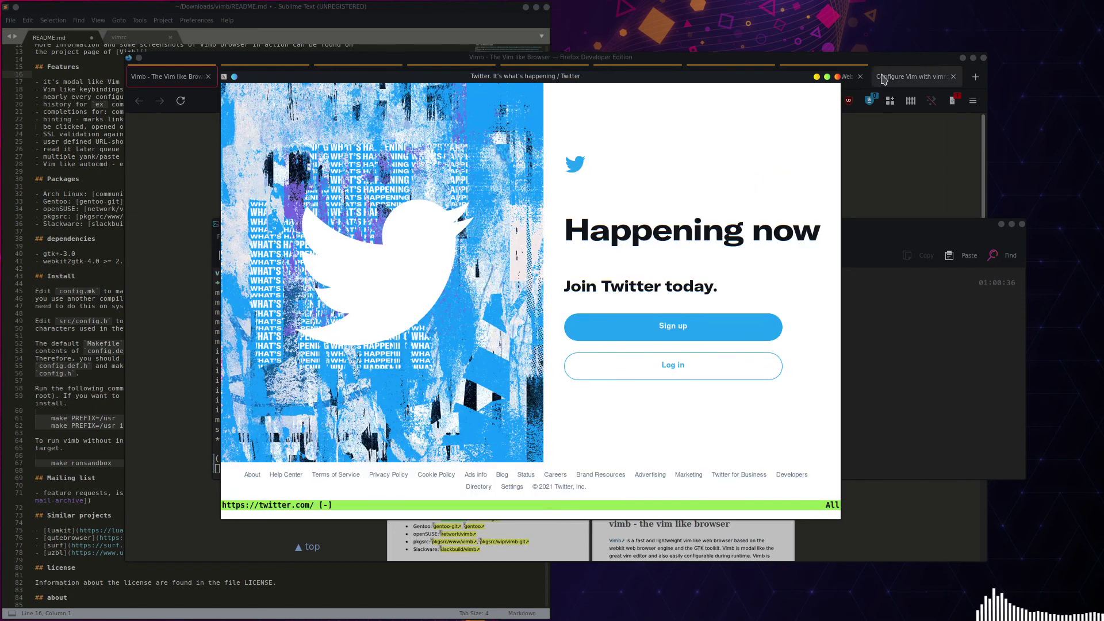
left_click(837, 77)
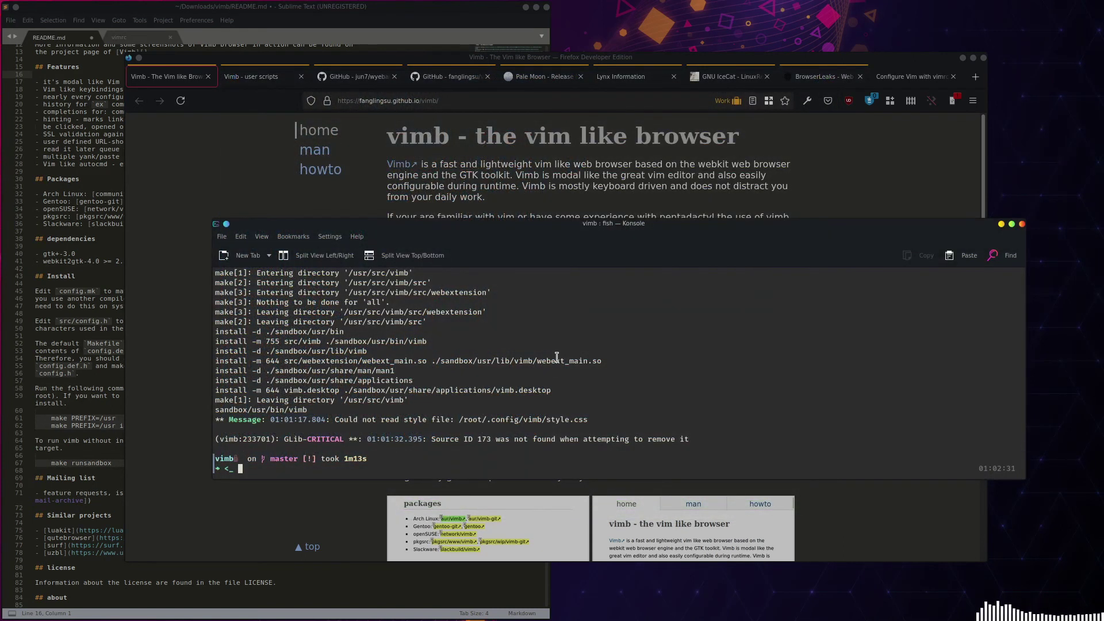
Write the command "sudo make install" at the Konsole prompt without running it, and clear the line.
type("sudo make in")
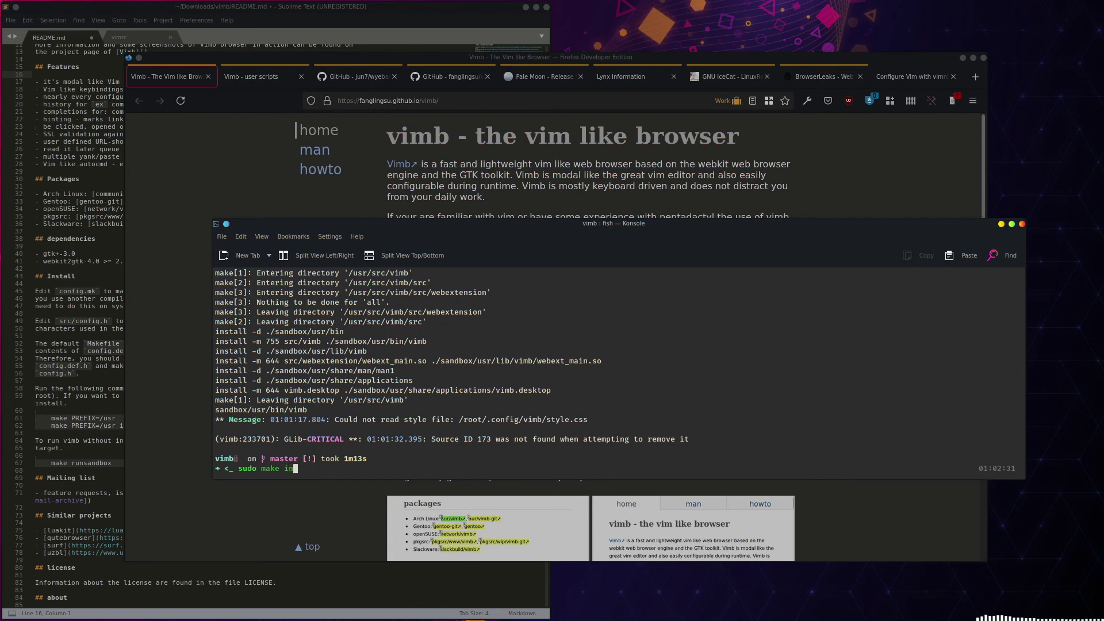
type("stall")
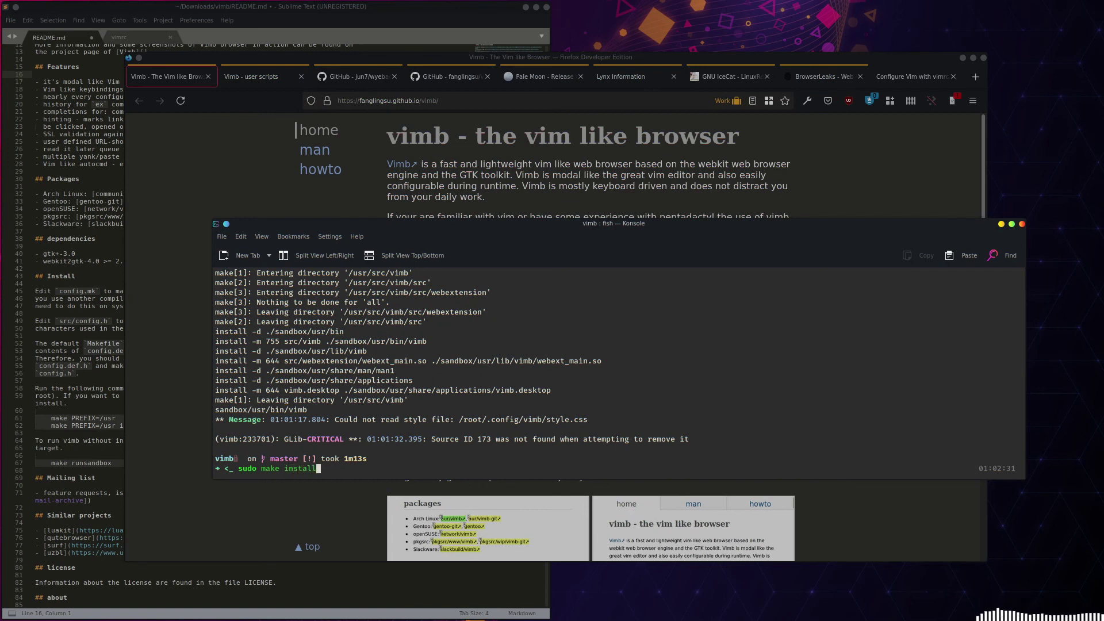
key("BackSpace")
key("BackSpace")
key("BackSpace")
key("BackSpace")
key("BackSpace")
key("BackSpace")
key("BackSpace")
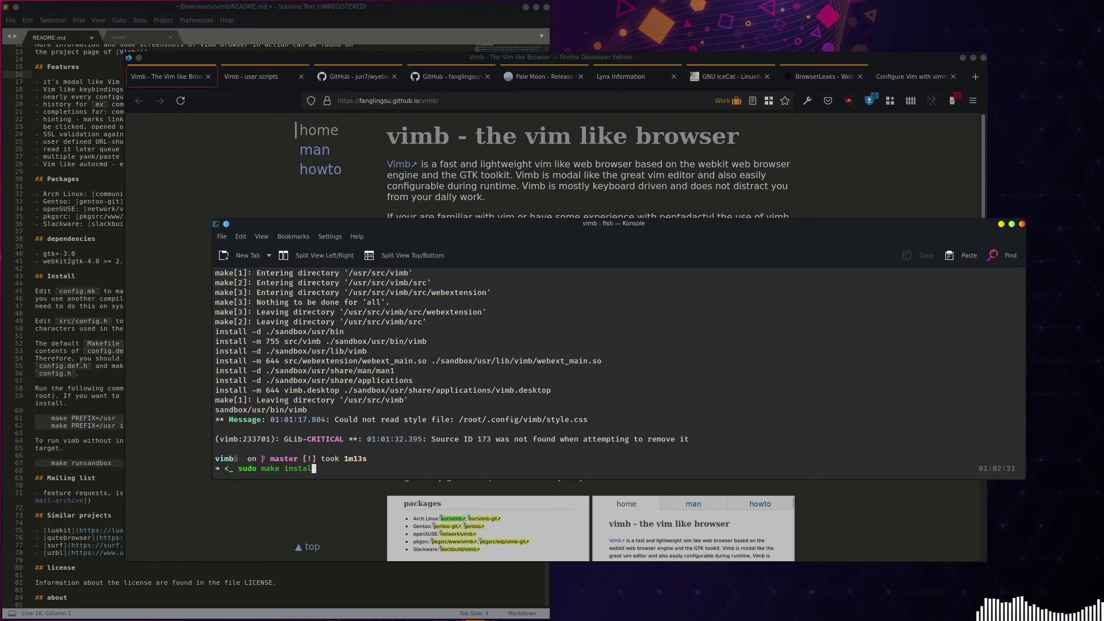
key("BackSpace")
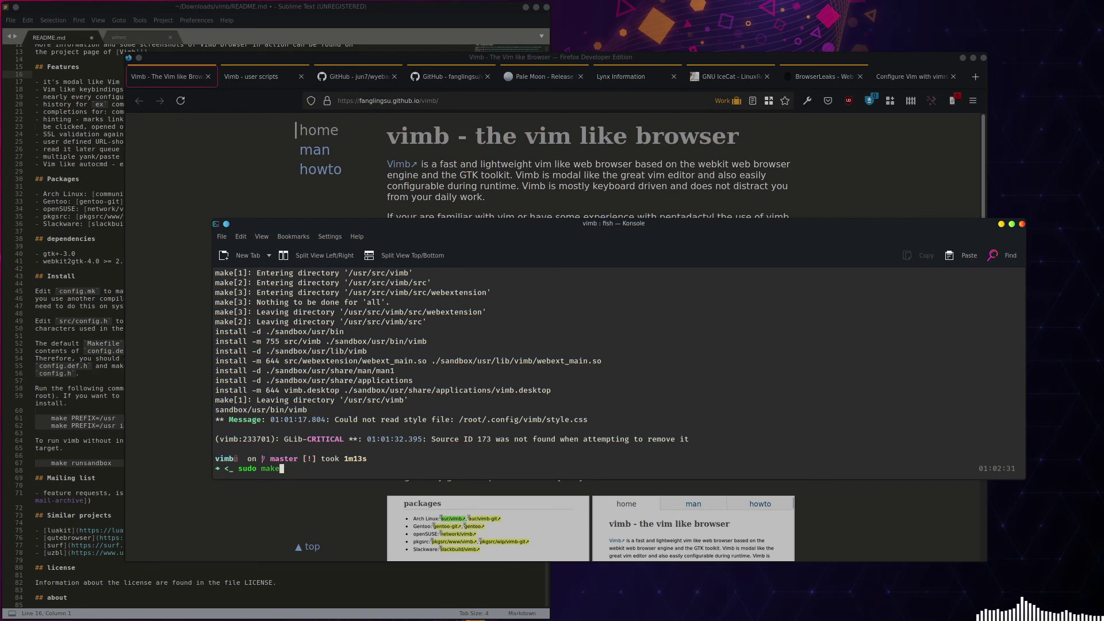
key("BackSpace")
key("BackSpace")
key("BackSpace")
key("BackSpace")
key("BackSpace")
key("BackSpace")
key("BackSpace")
key("BackSpace")
key("BackSpace")
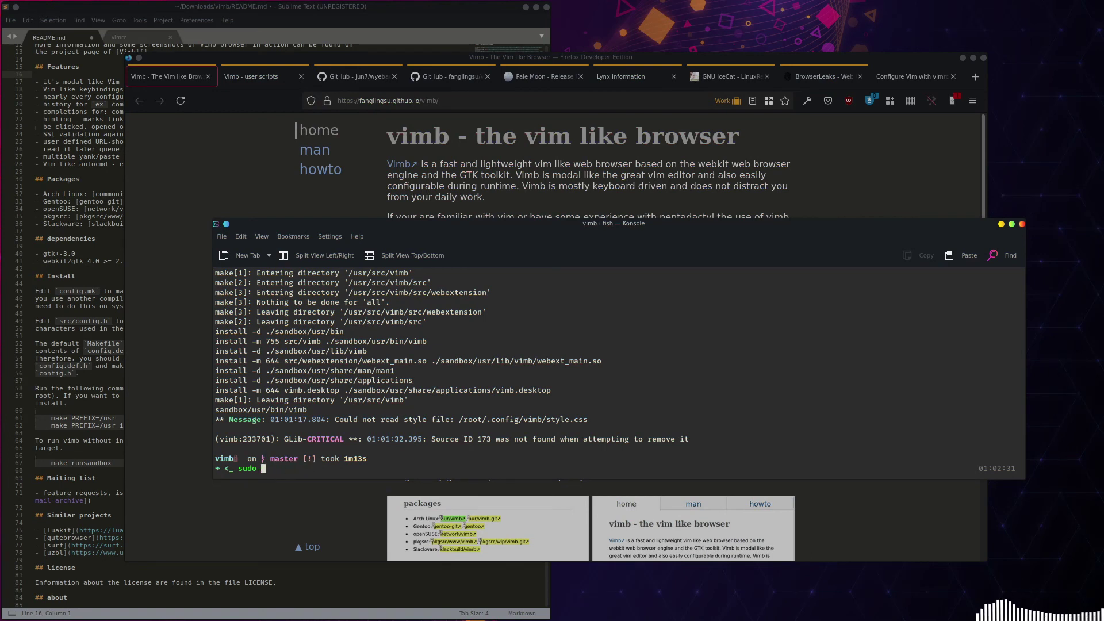
key("BackSpace")
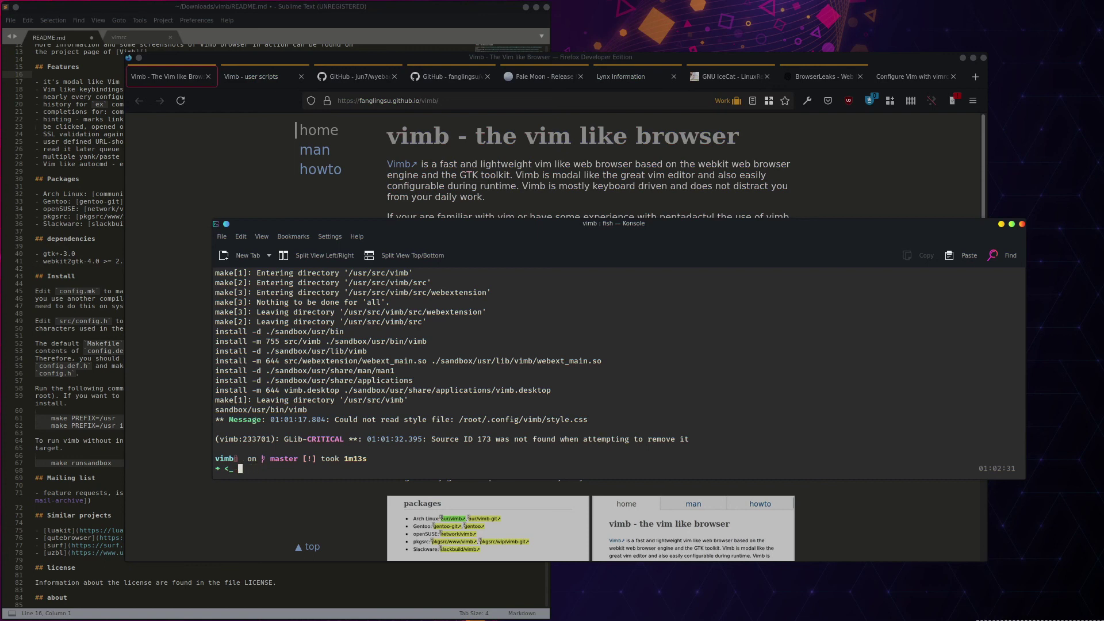
Write the command "man vimb" at the Konsole prompt without running it, and clear the line.
type("man vimb")
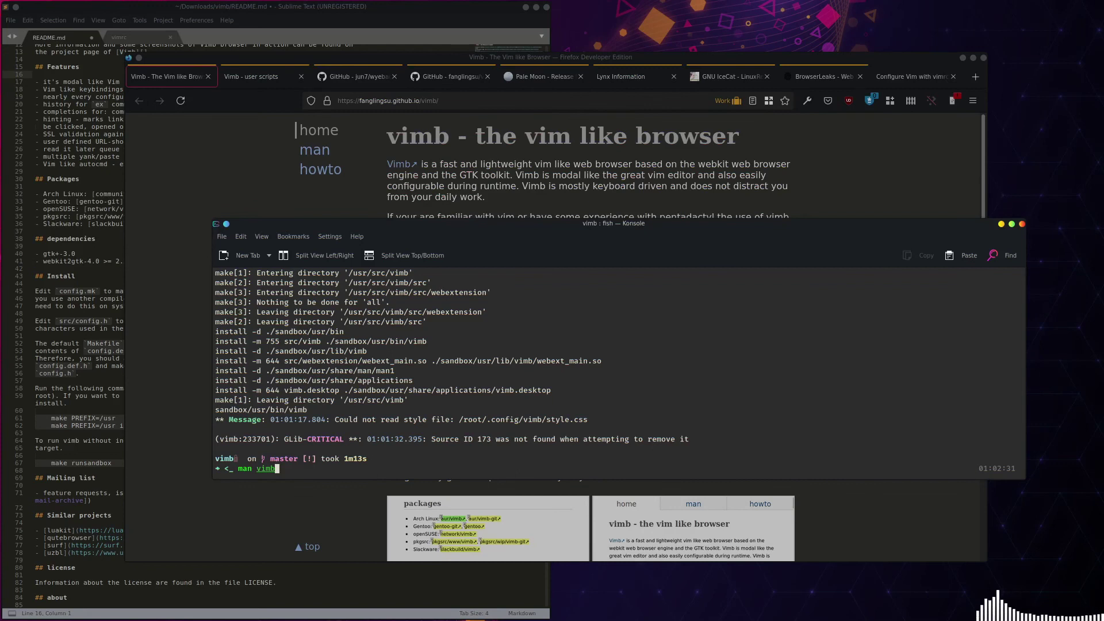
key("BackSpace")
key("BackSpace")
key("BackSpace")
key("BackSpace")
key("BackSpace")
key("BackSpace")
key("BackSpace")
key("BackSpace")
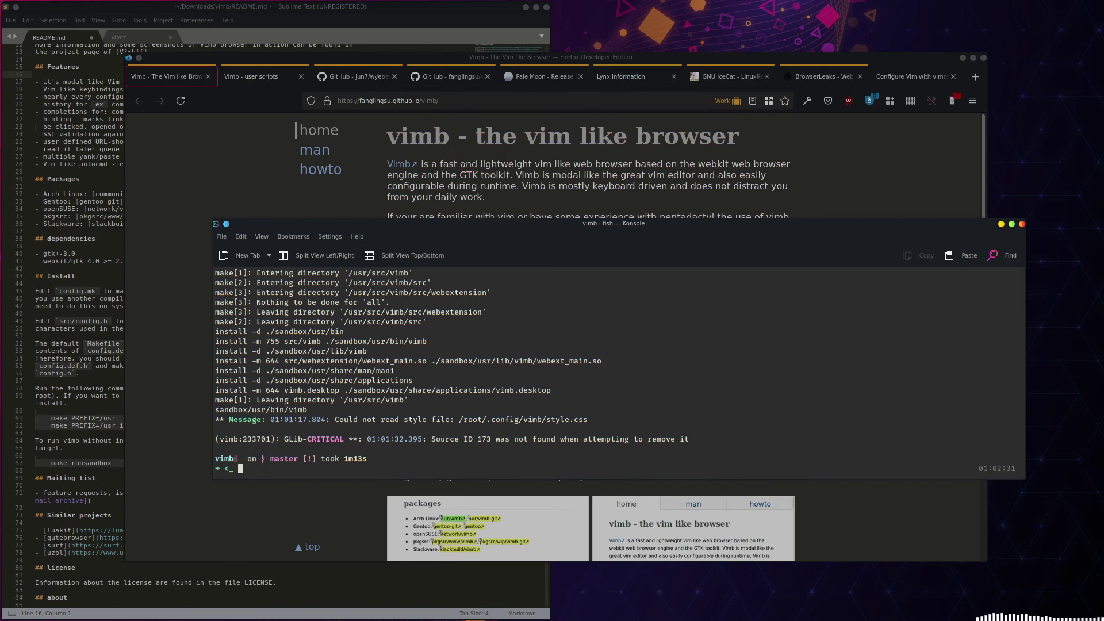